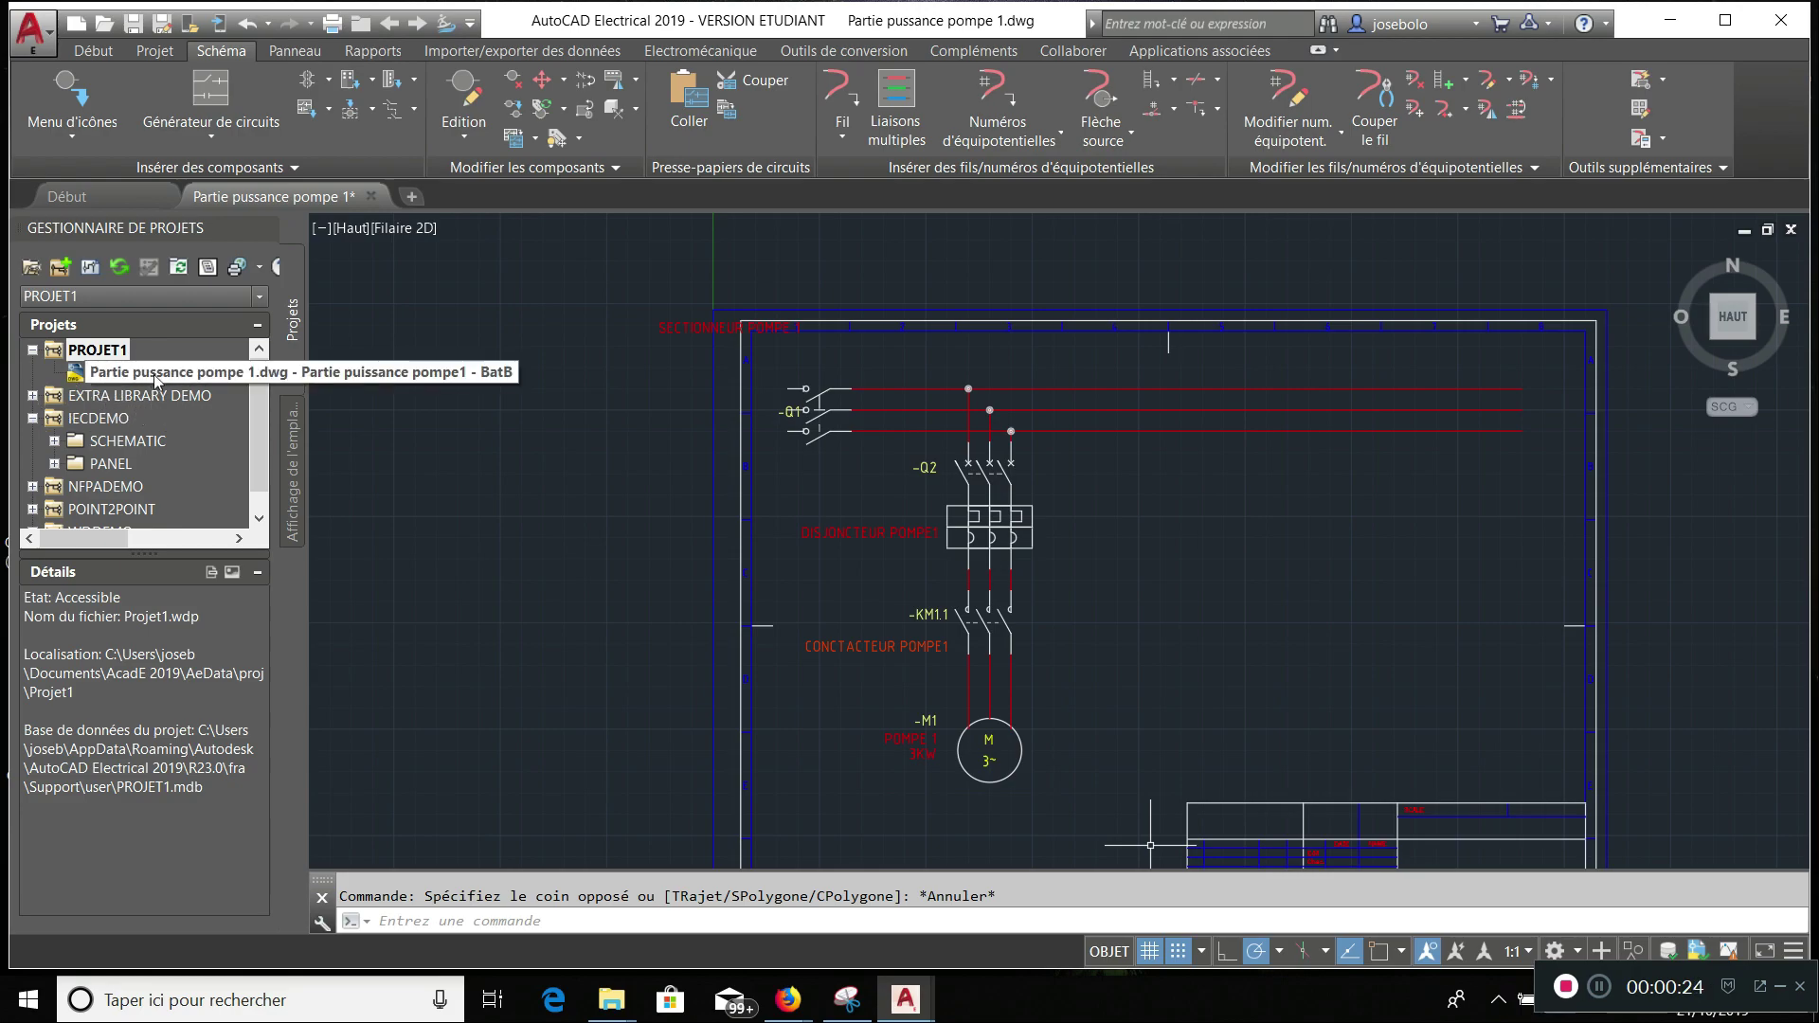
- In PROJET1's drawing format properties, set the multiple-wire spacing to 10 and the scale factor to 1
{"action": "right_click", "coordinate": [108, 353]}
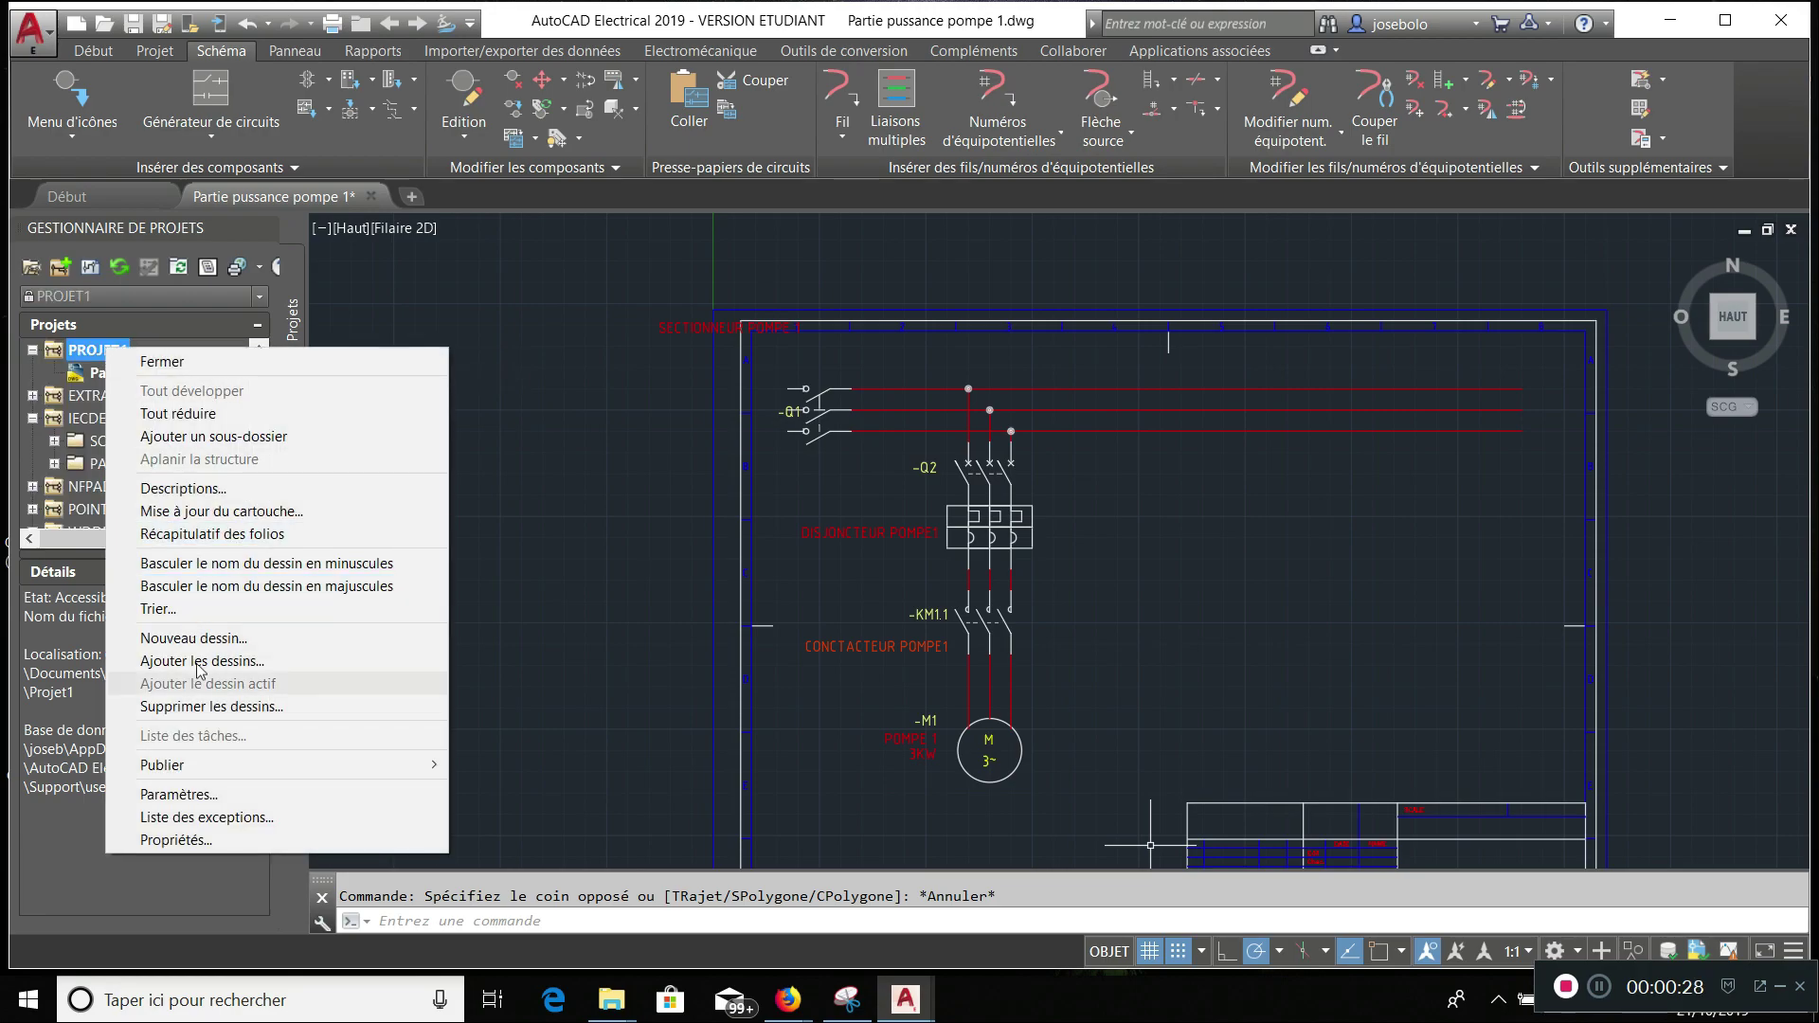
{"action": "left_click", "coordinate": [176, 840]}
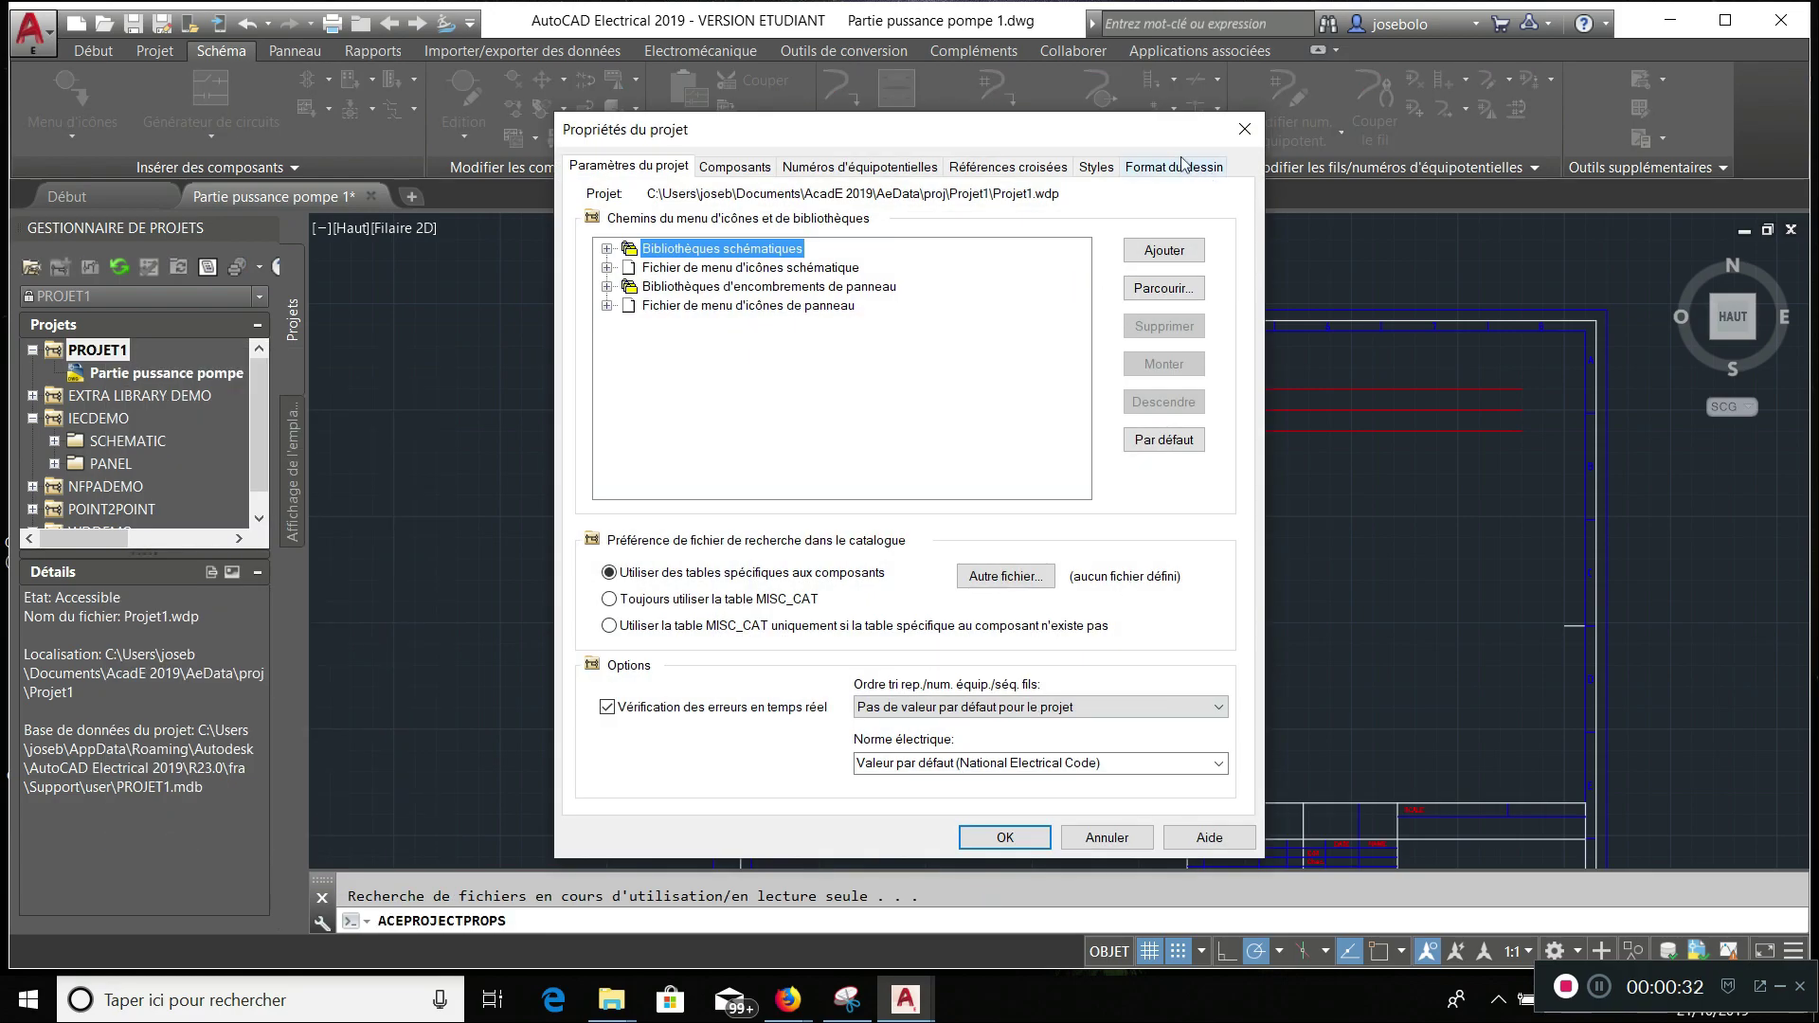
{"action": "left_click", "coordinate": [1182, 166]}
{"action": "left_click", "coordinate": [1000, 354]}
{"action": "left_click_drag", "start_coordinate": [981, 353], "coordinate": [956, 355]}
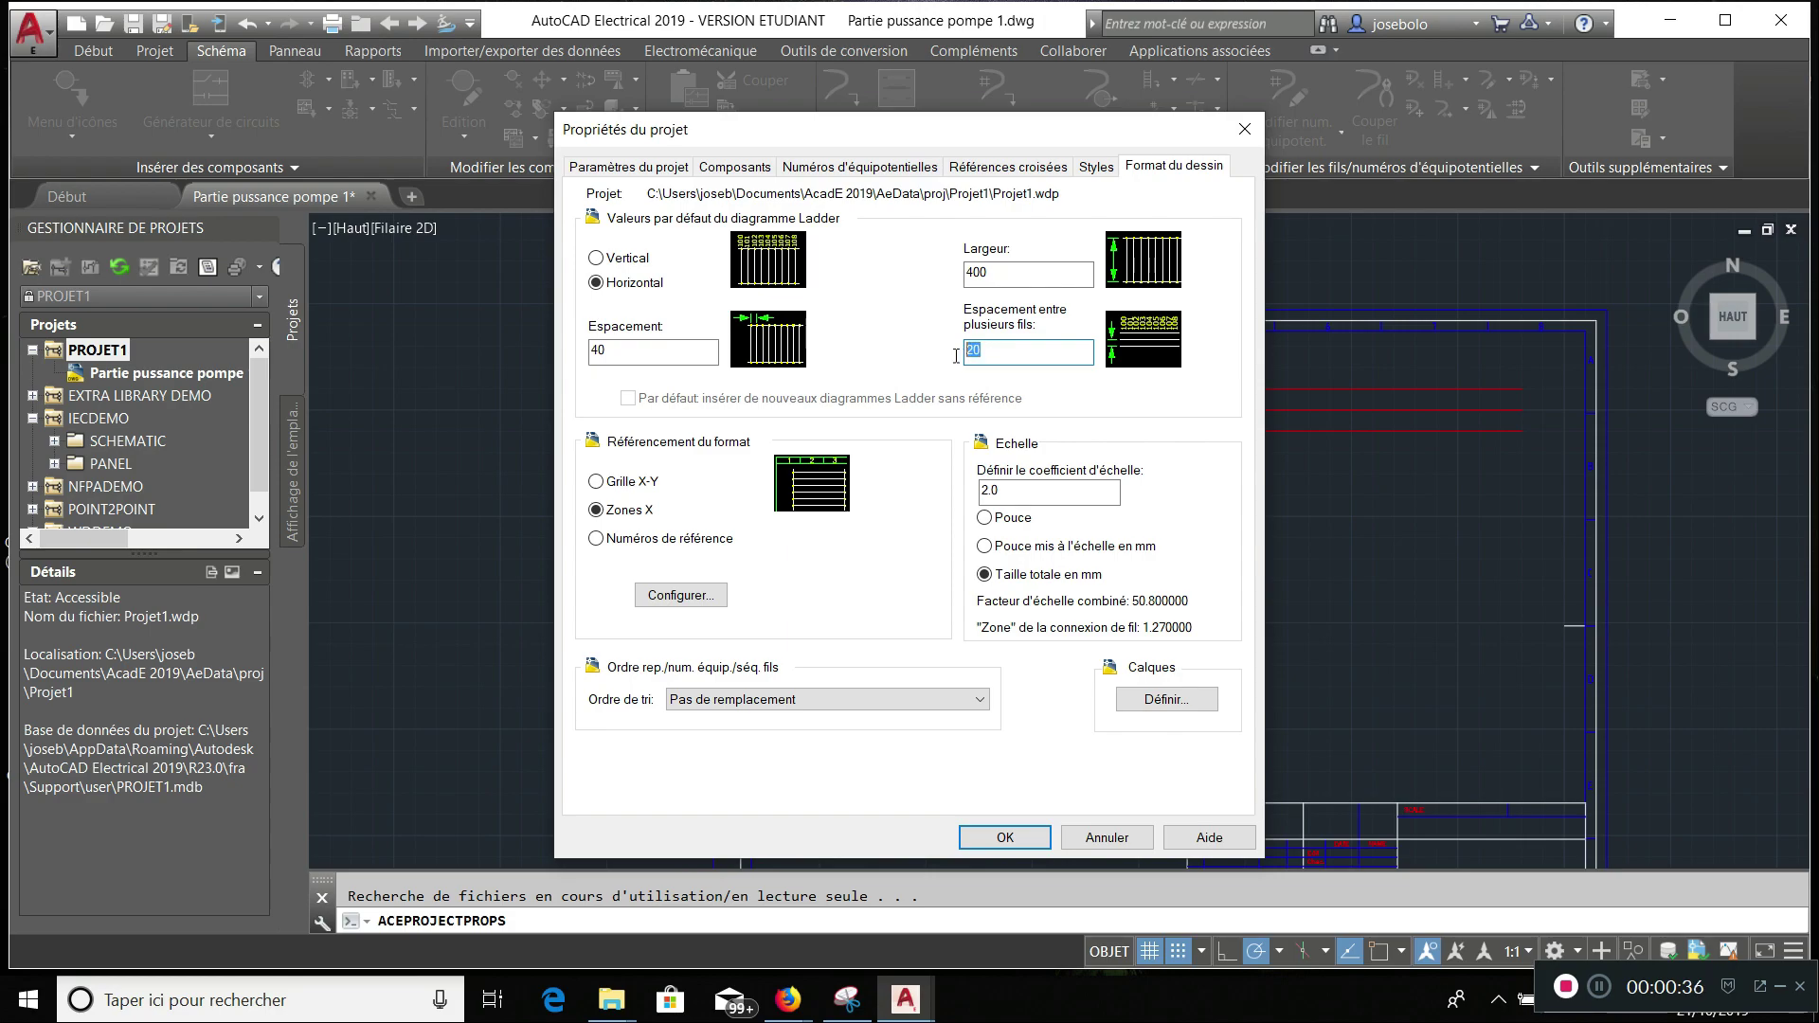
{"action": "type", "text": "1"}
{"action": "left_click_drag", "start_coordinate": [1000, 491], "coordinate": [968, 511]}
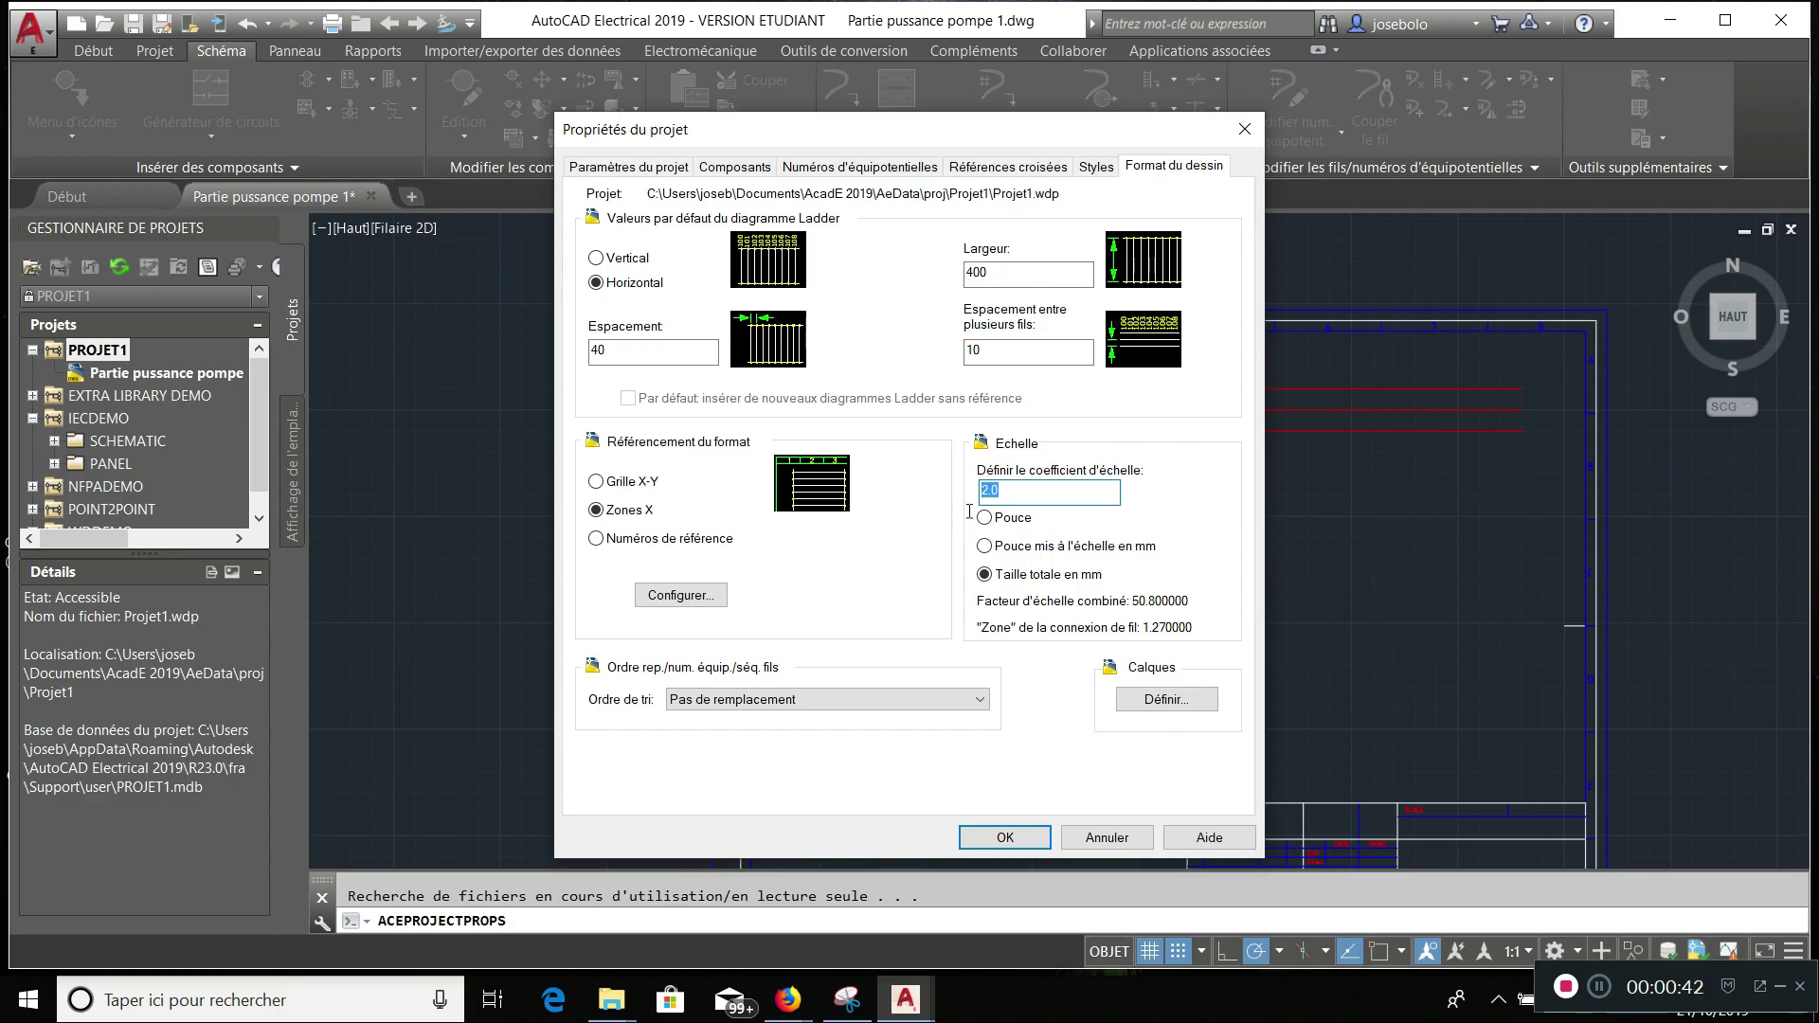
{"action": "type", "text": "1"}
{"action": "left_click", "coordinate": [1004, 839]}
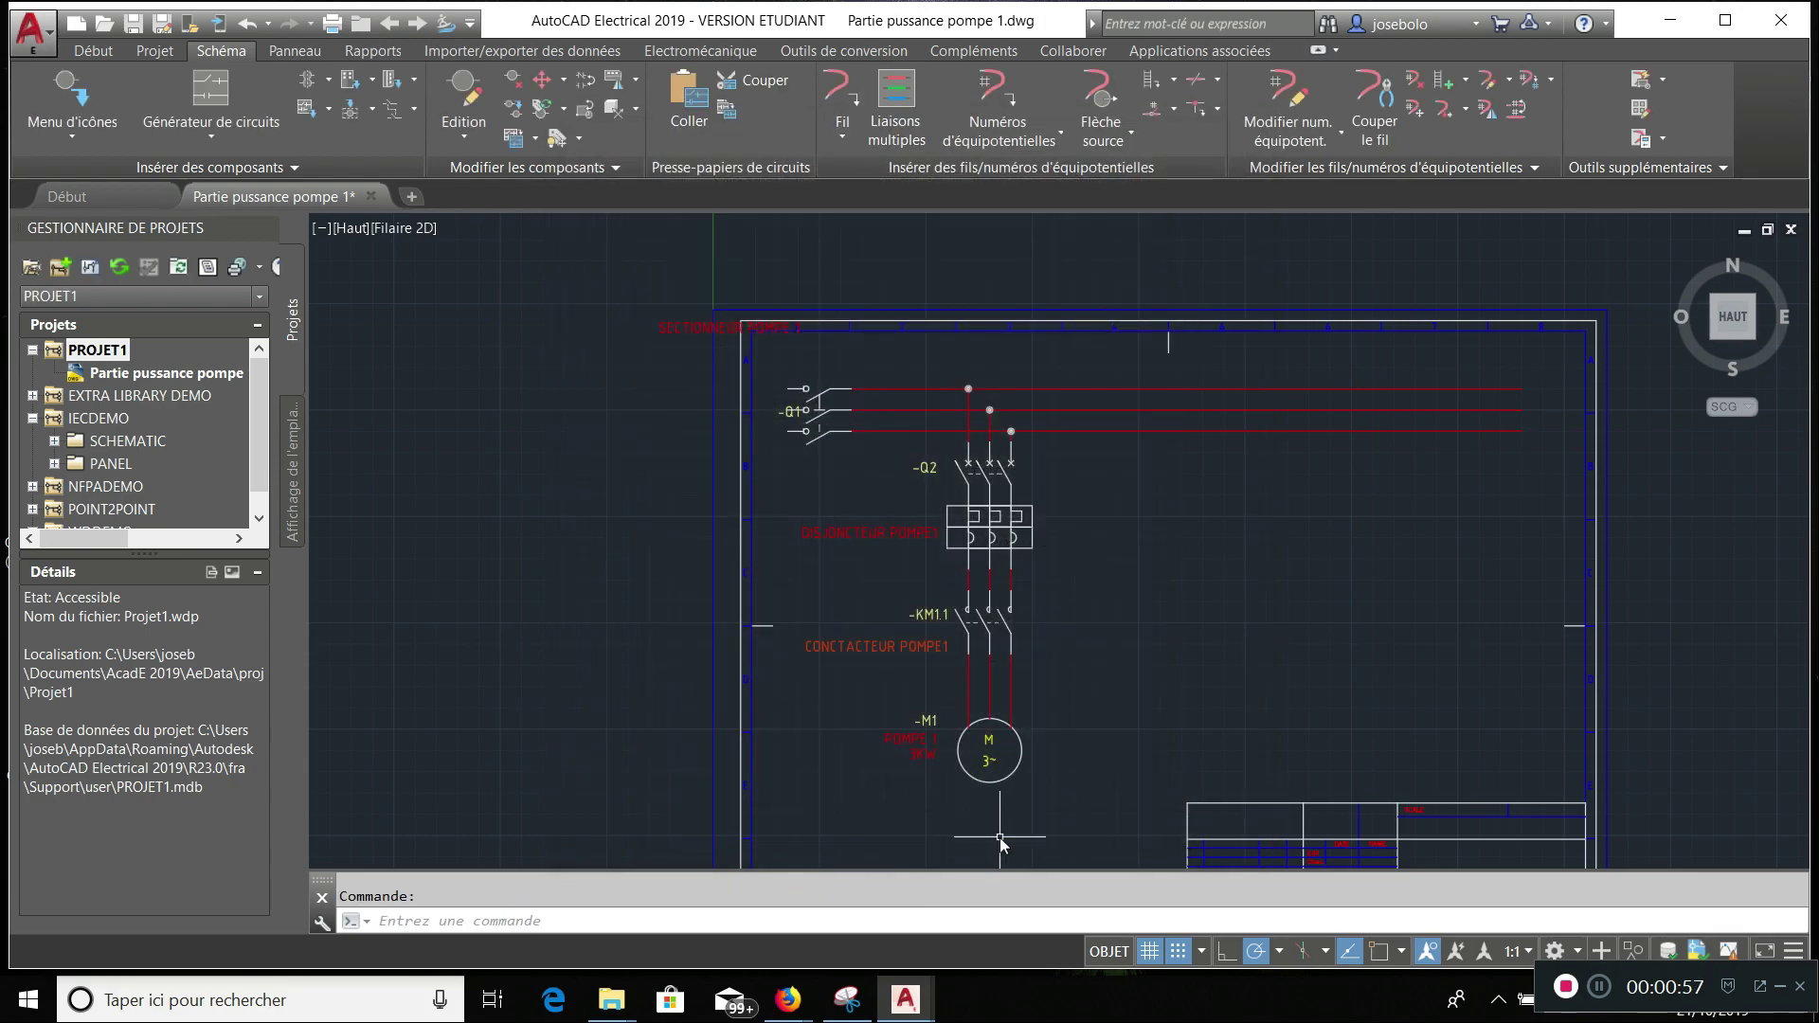
- Apply the project's default values to the drawing Partie pussance pompe 1.dwg in PROJET1
{"action": "left_click", "coordinate": [117, 375]}
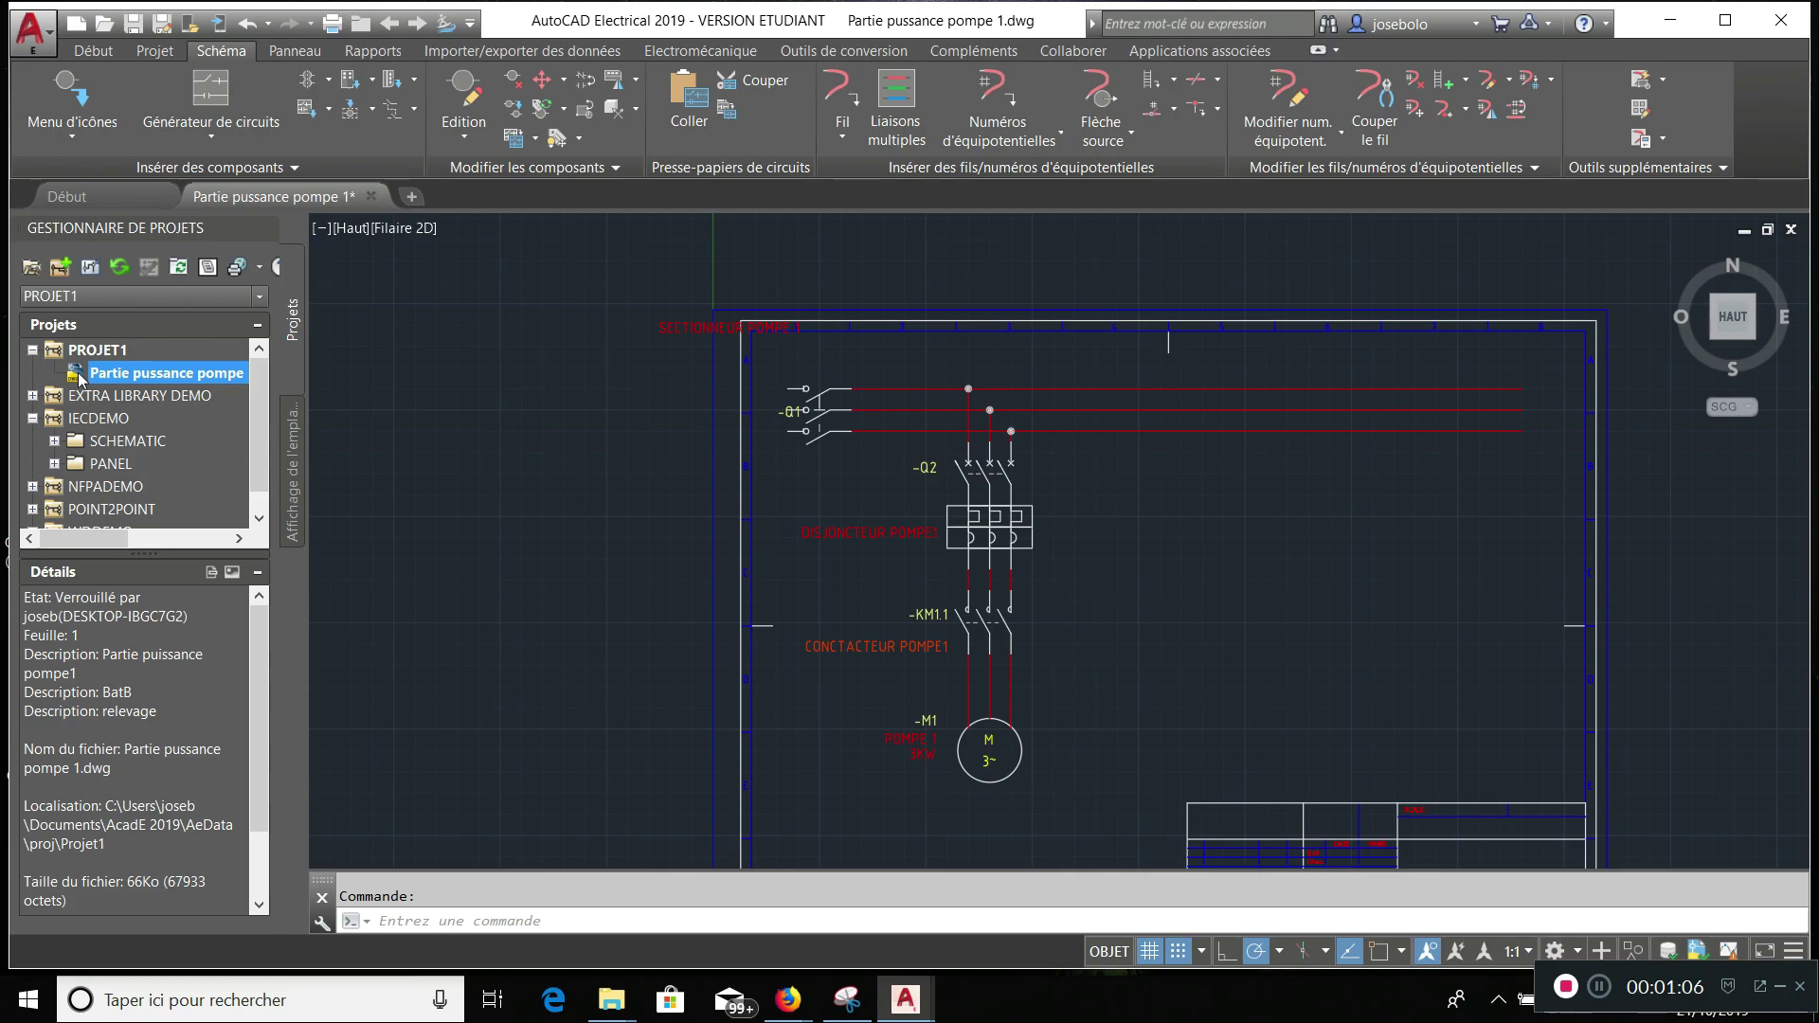
{"action": "right_click", "coordinate": [81, 379]}
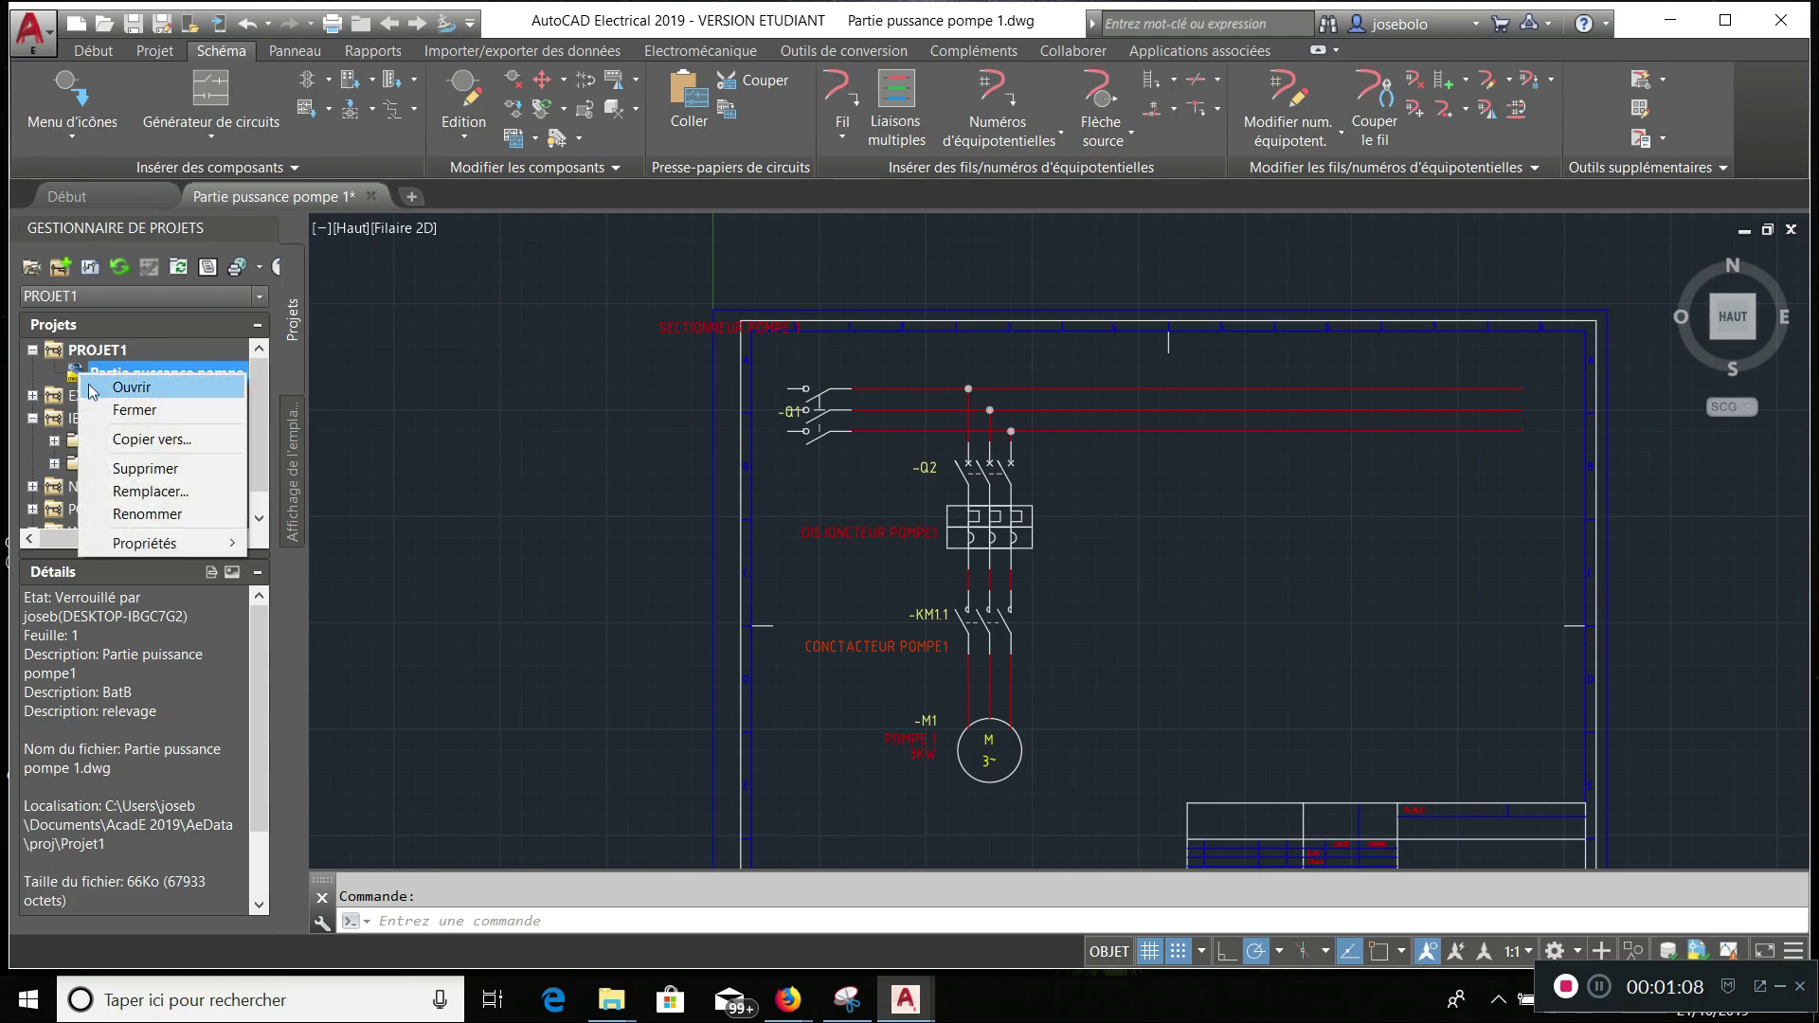
{"action": "left_click", "coordinate": [83, 369]}
{"action": "right_click", "coordinate": [119, 369]}
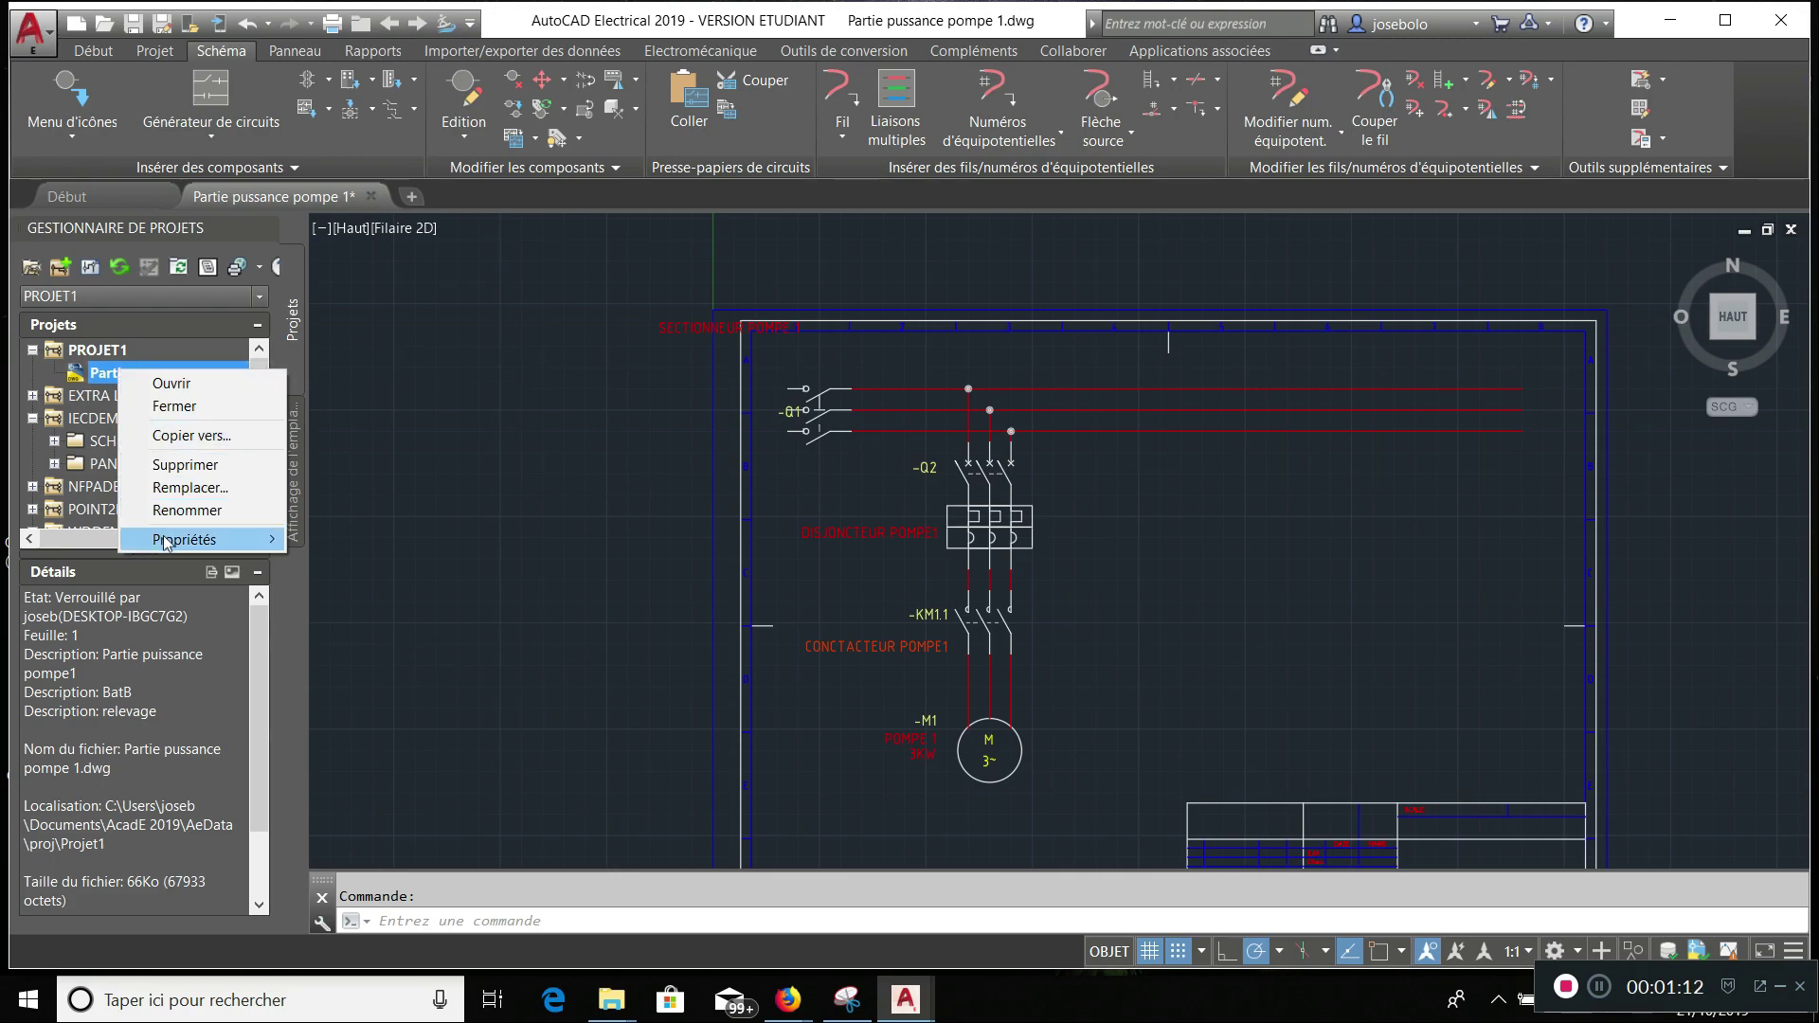
{"action": "mouse_move", "coordinate": [164, 542]}
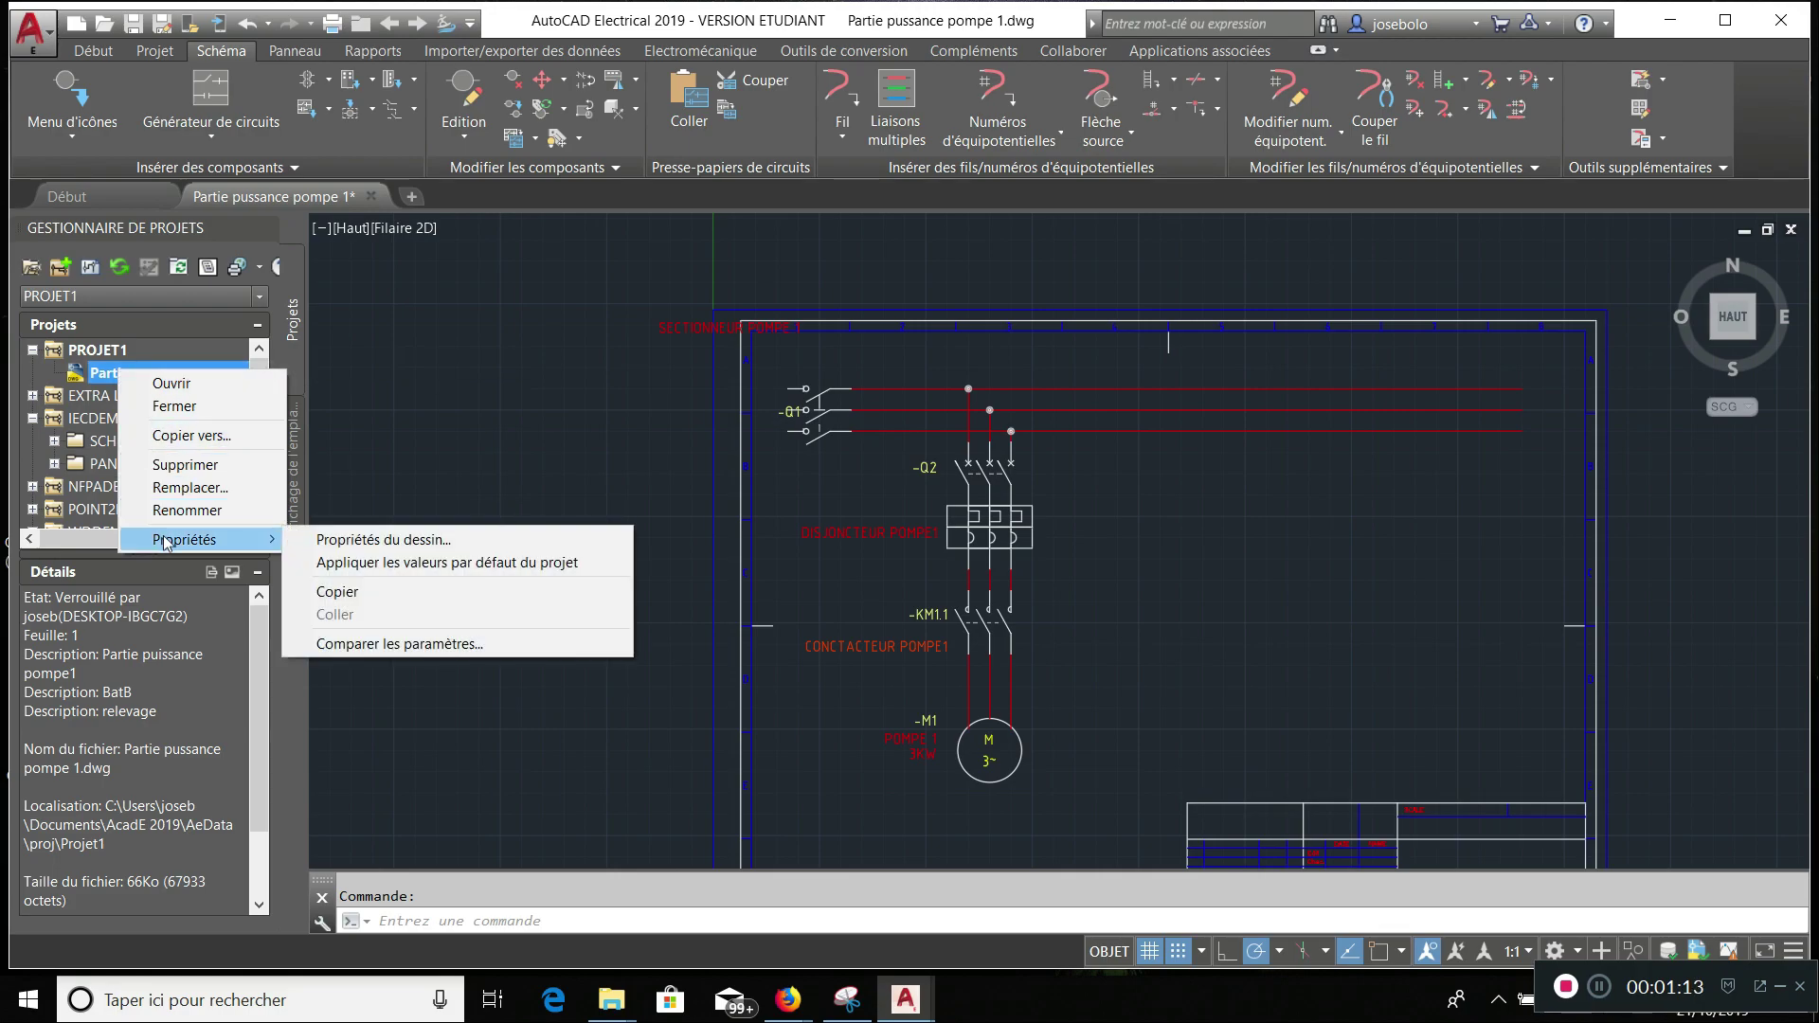
{"action": "left_click", "coordinate": [382, 562]}
{"action": "right_click", "coordinate": [105, 369]}
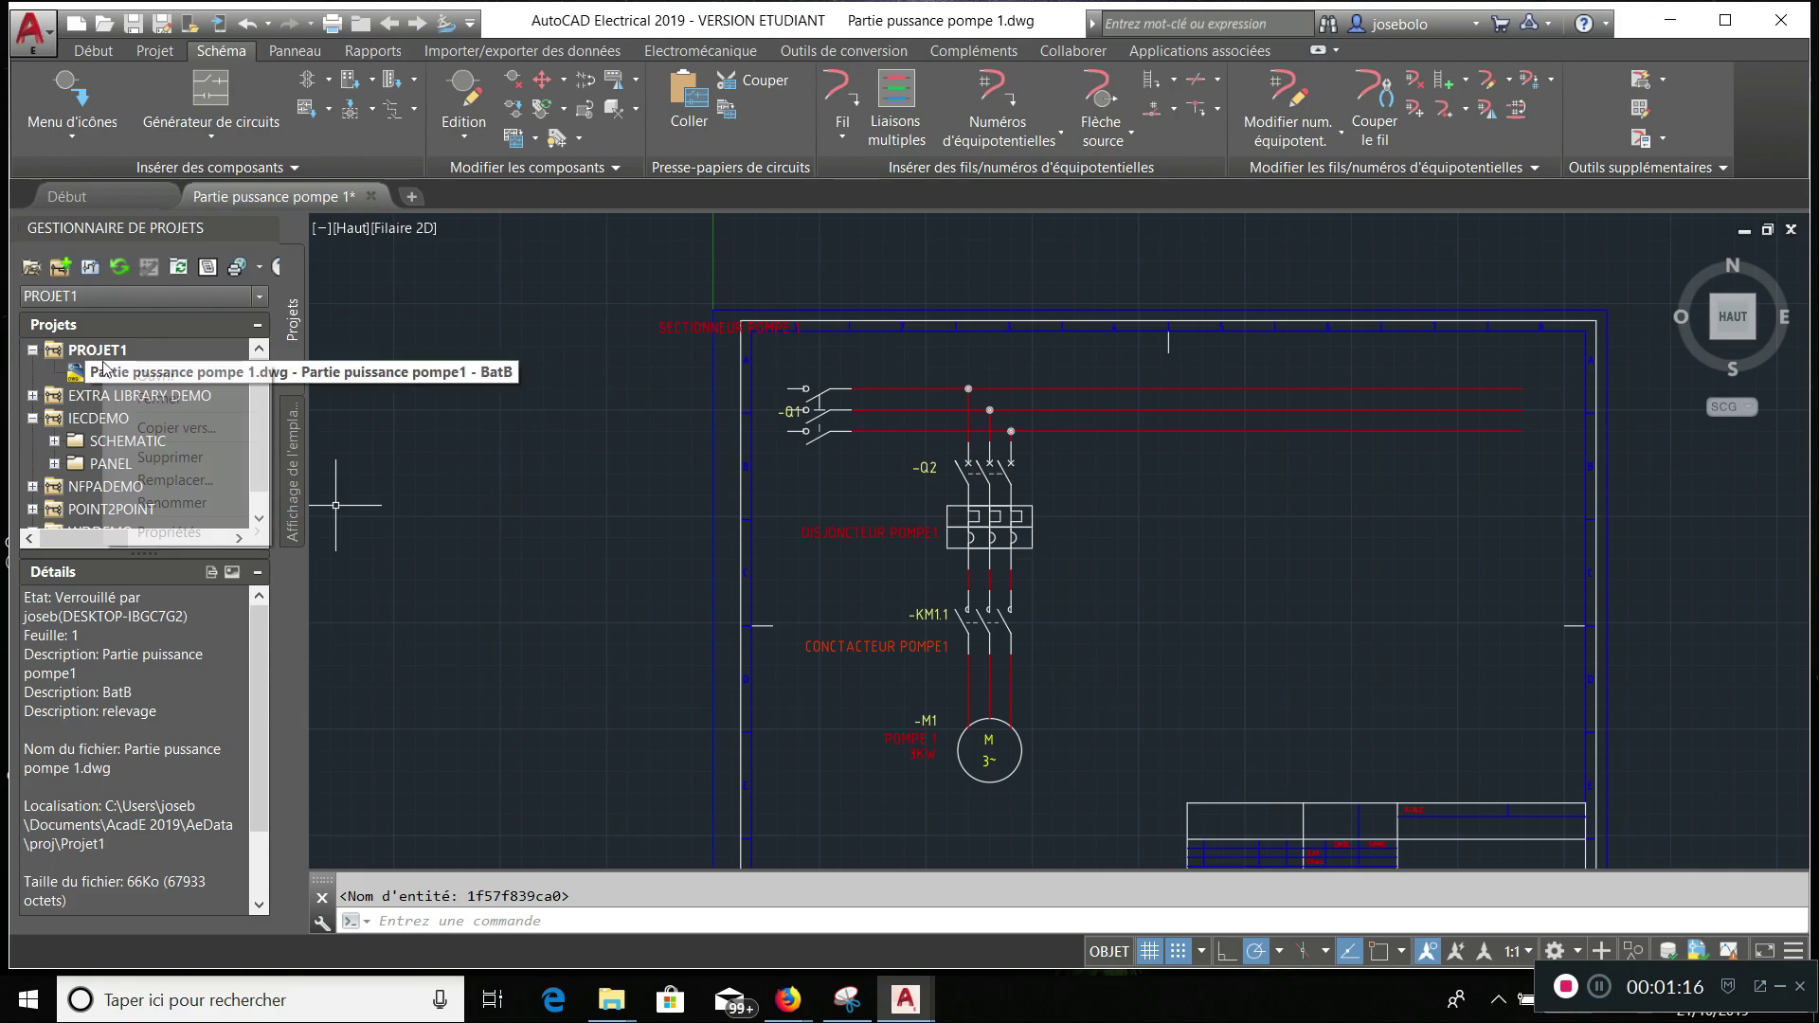
{"action": "mouse_move", "coordinate": [171, 537]}
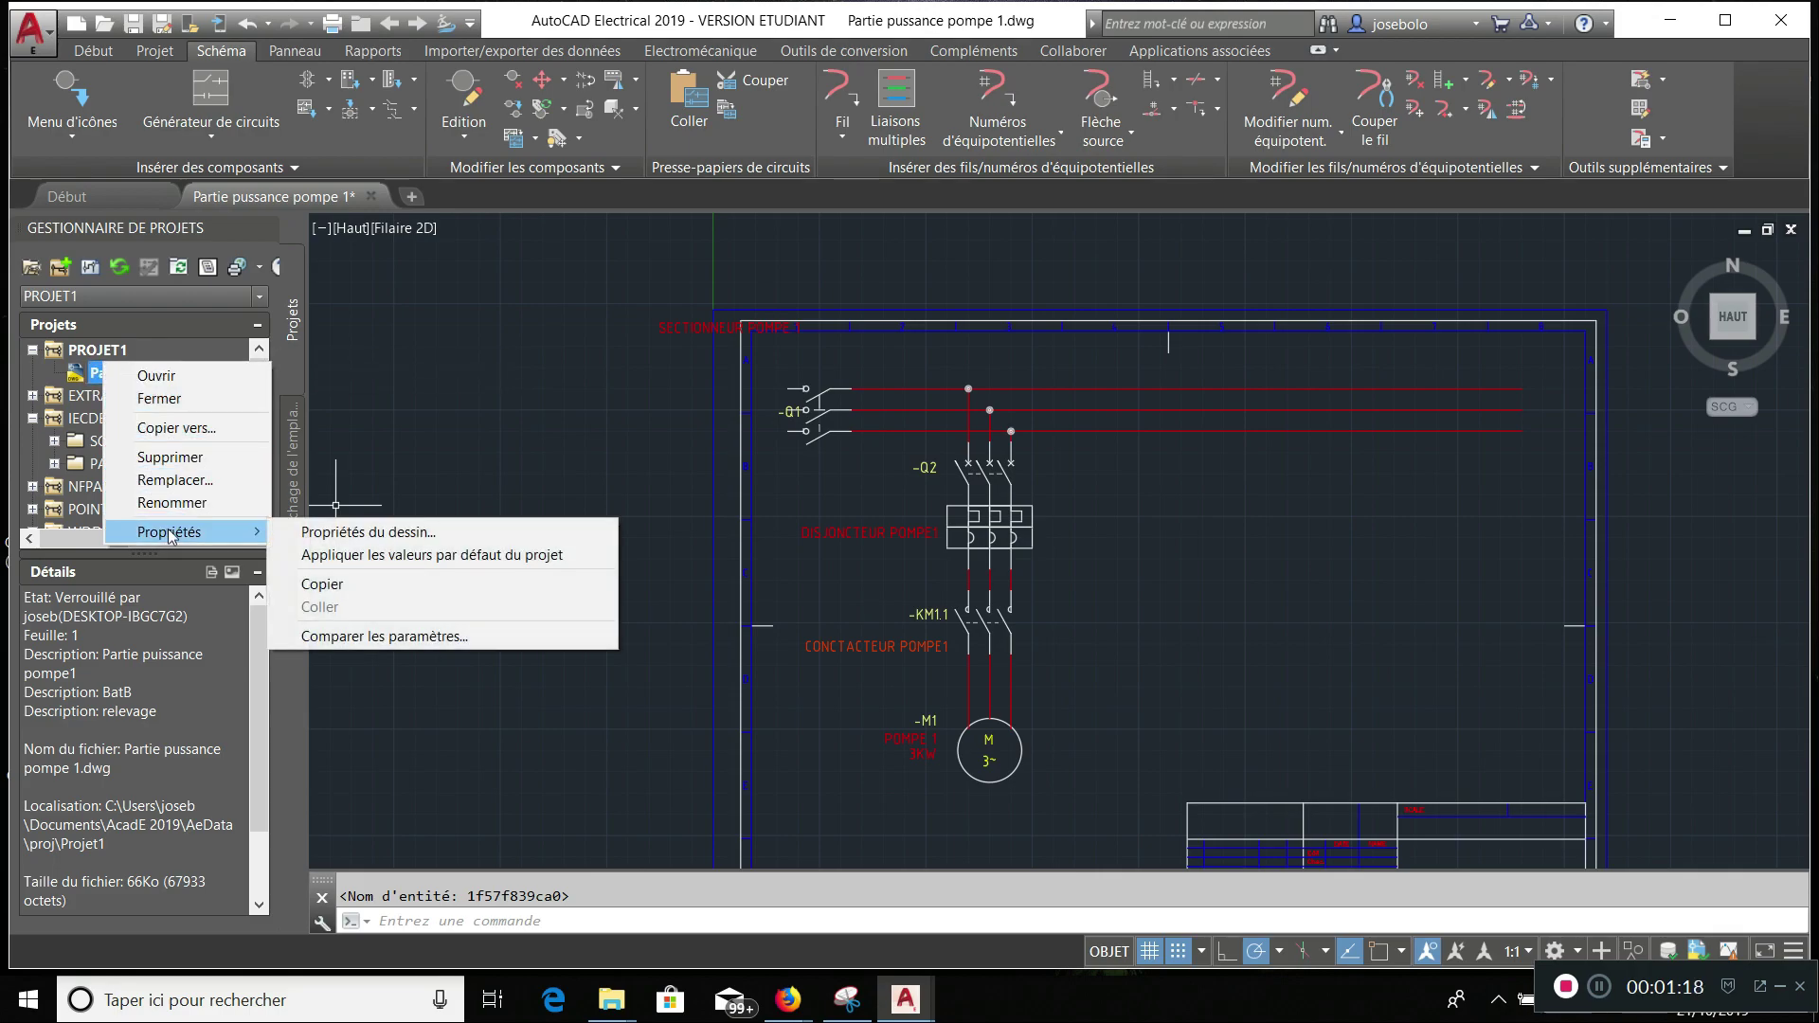
{"action": "left_click", "coordinate": [354, 555]}
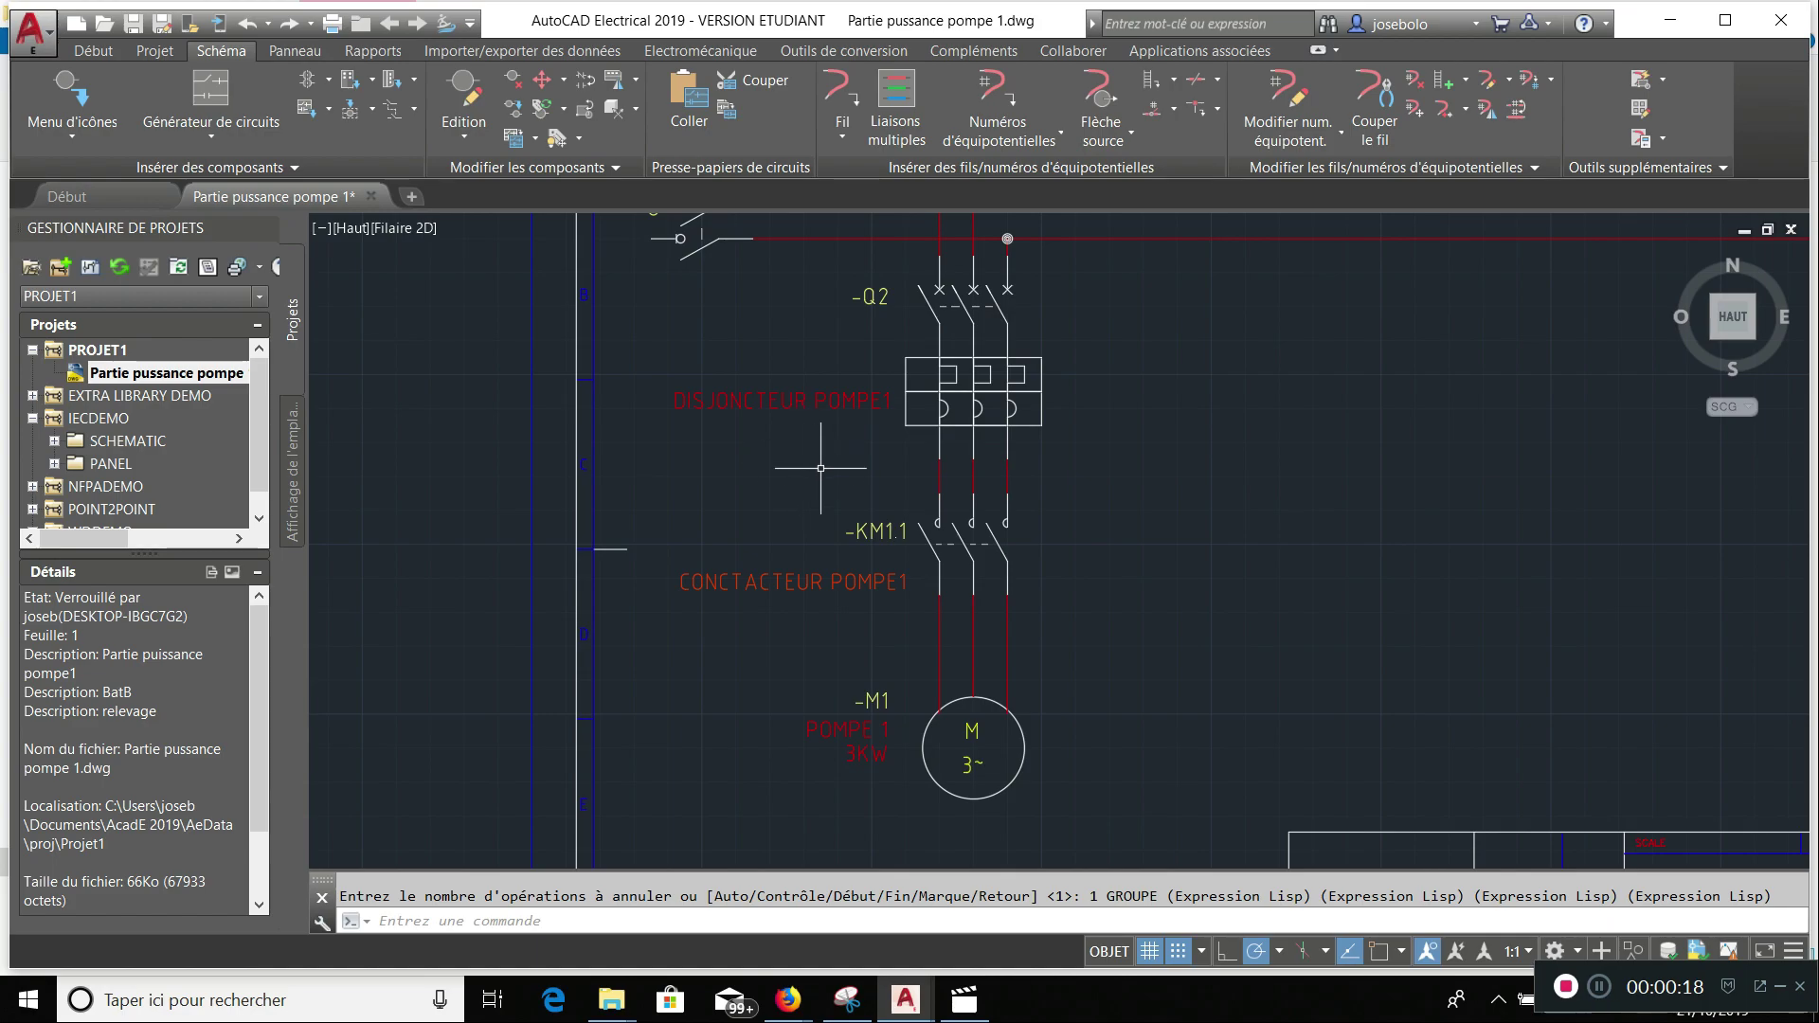
- Delete all three poles of circuit breaker -Q2, accepting the search for its child contacts and the quick save of the drawing
{"action": "left_click", "coordinate": [514, 78]}
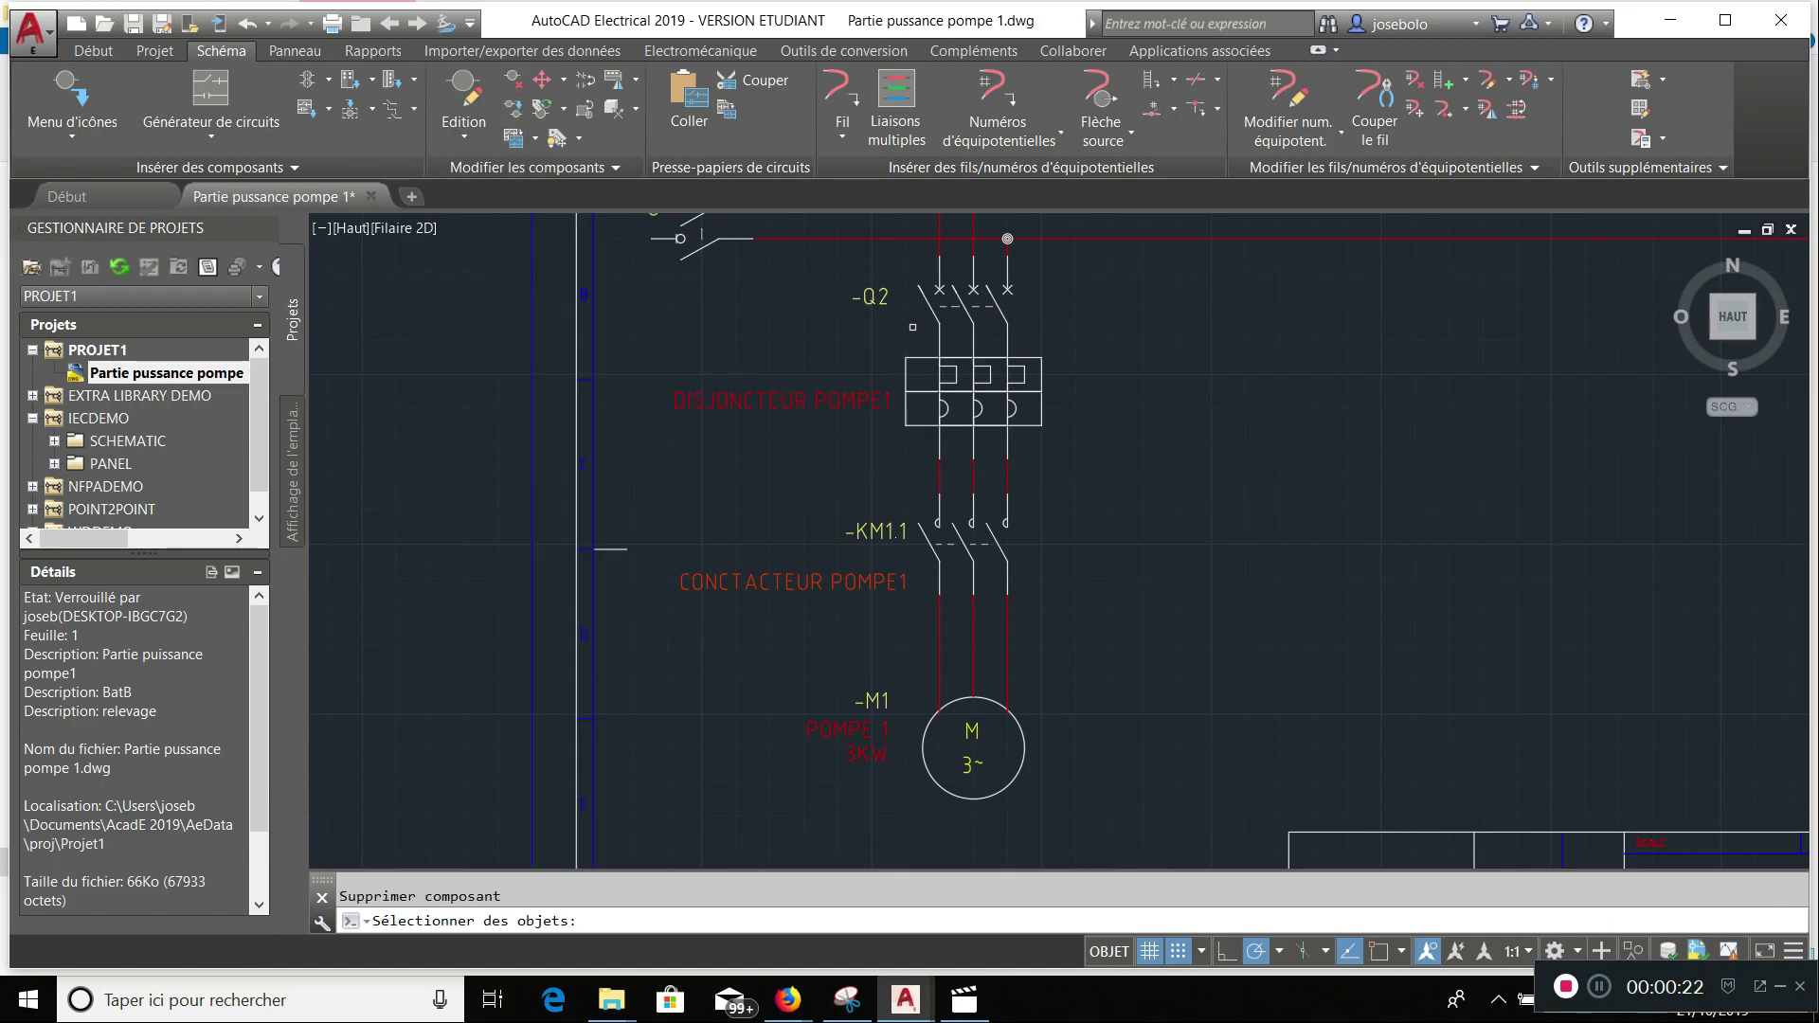
{"action": "left_click", "coordinate": [952, 315]}
{"action": "left_click", "coordinate": [964, 312]}
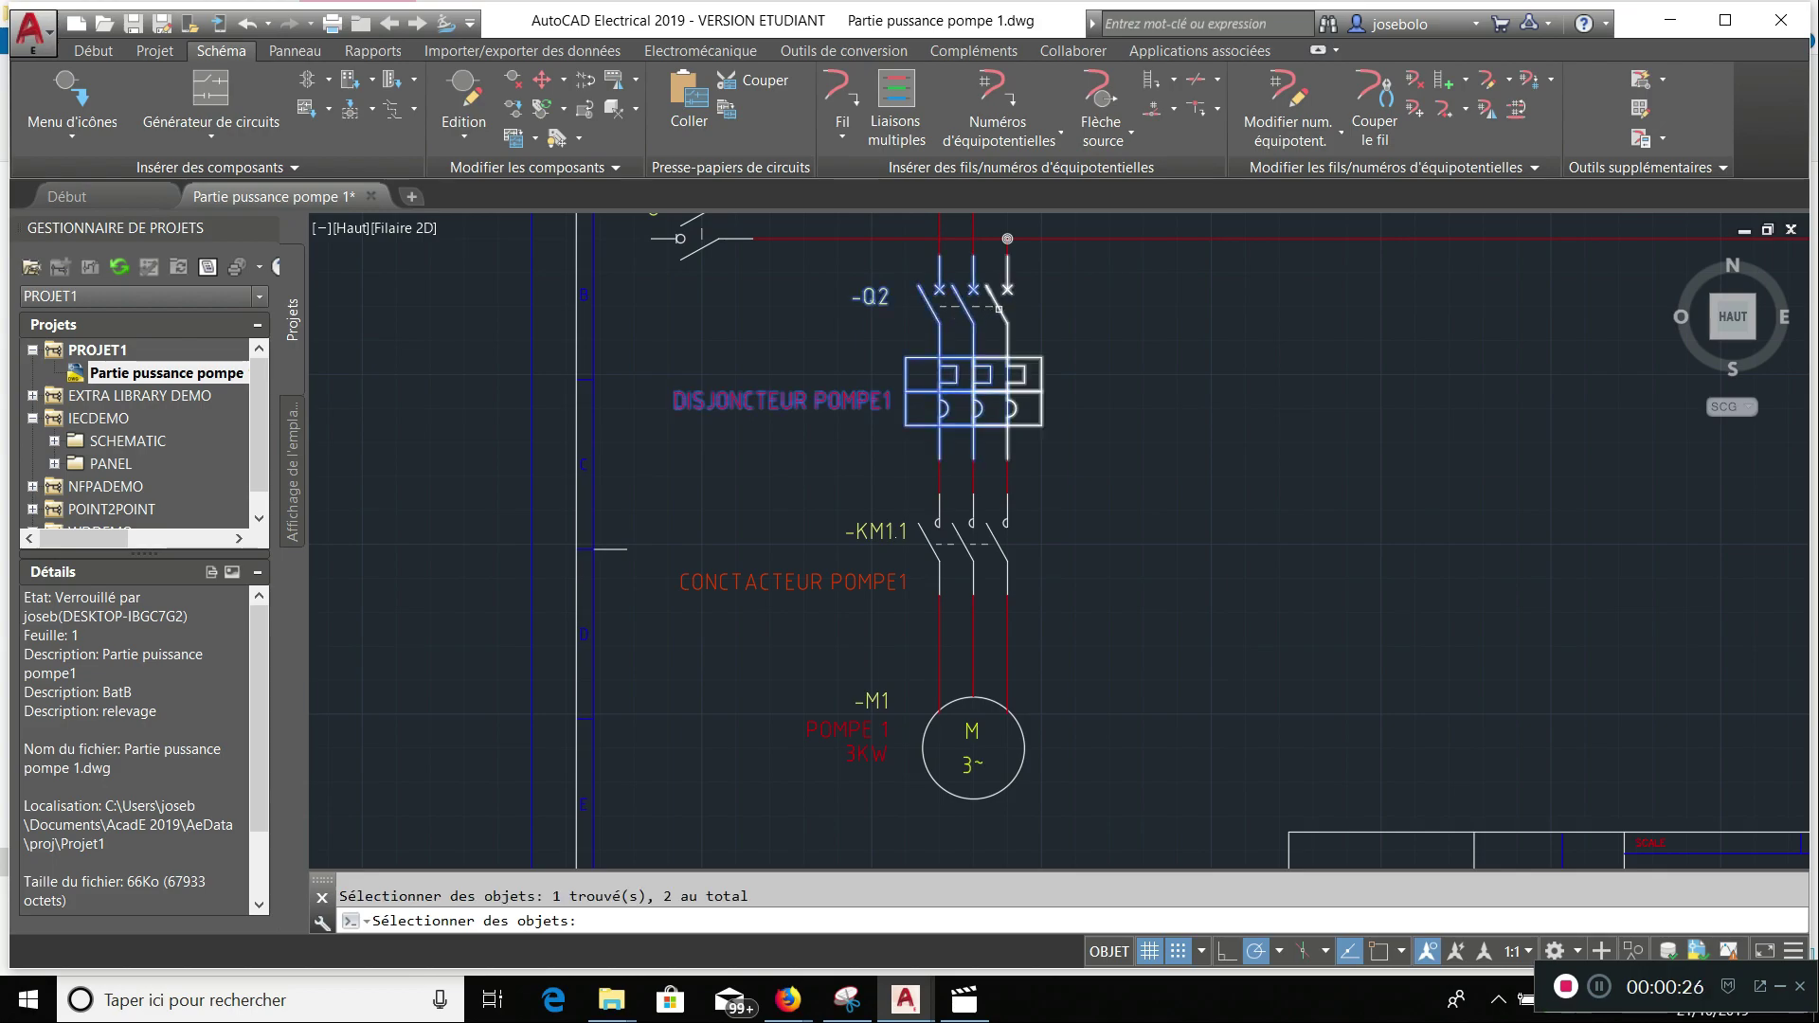
{"action": "left_click", "coordinate": [998, 309]}
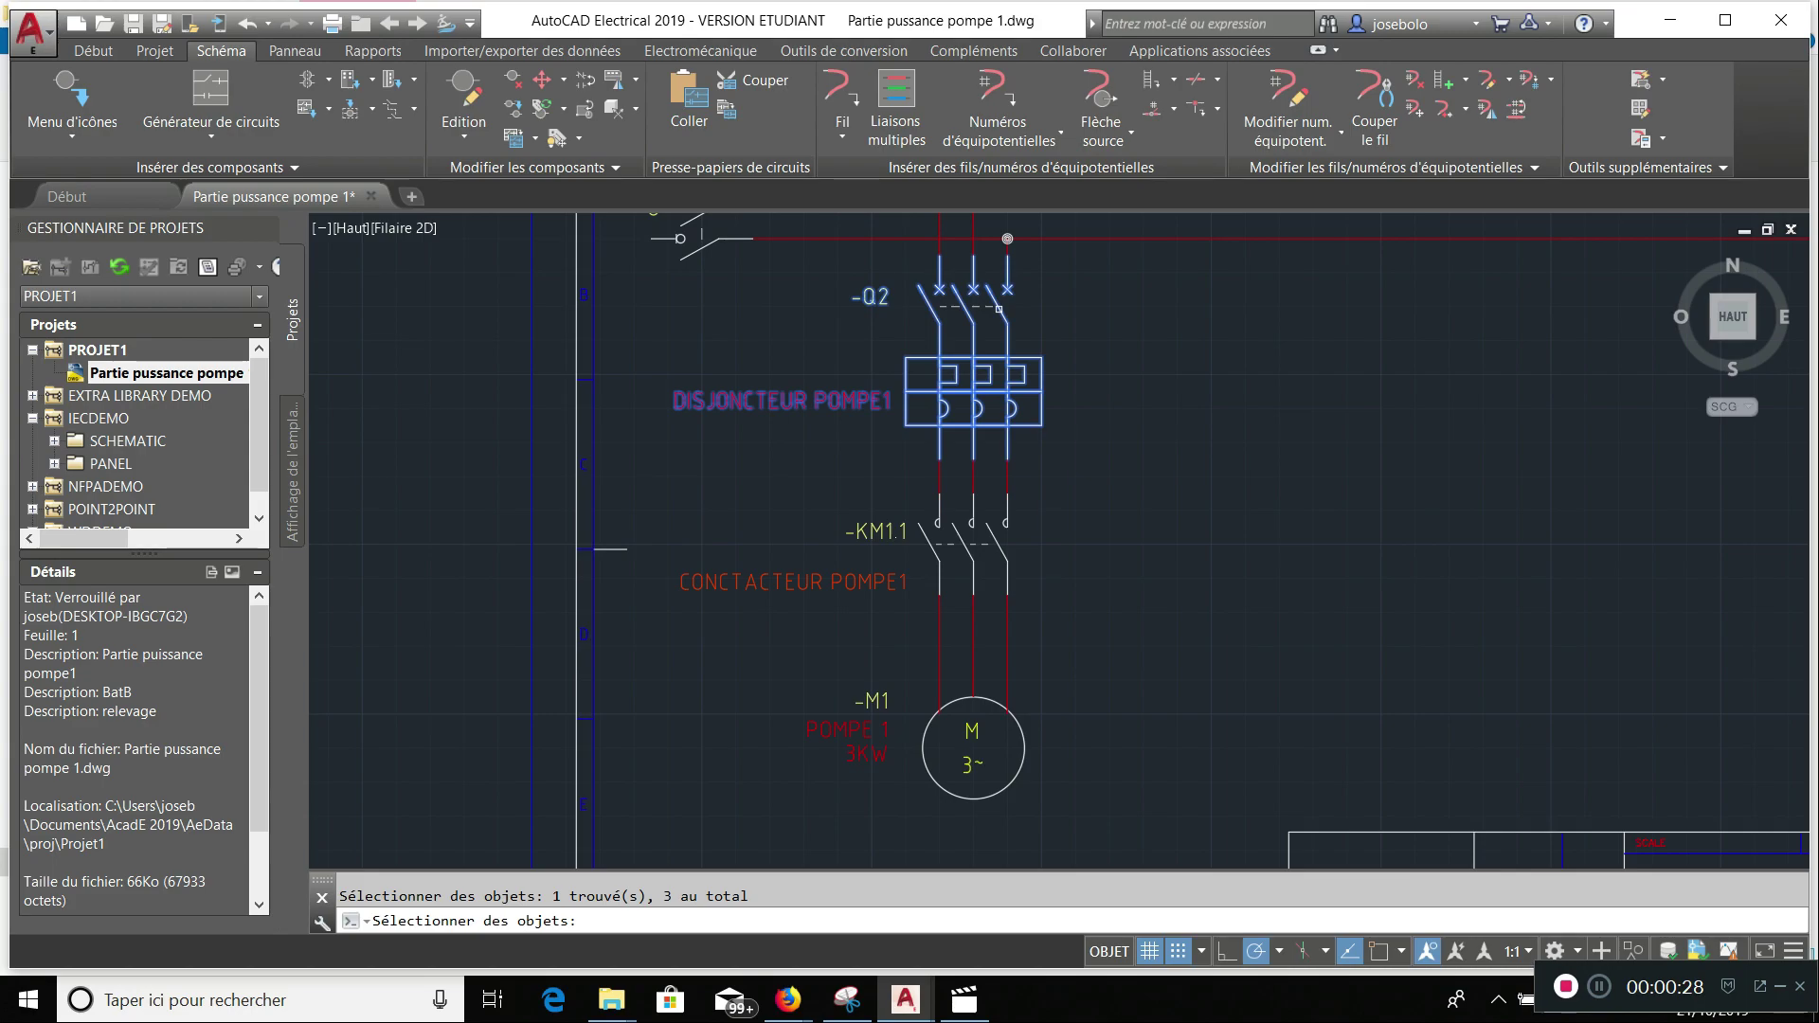
{"action": "key", "text": "Delete"}
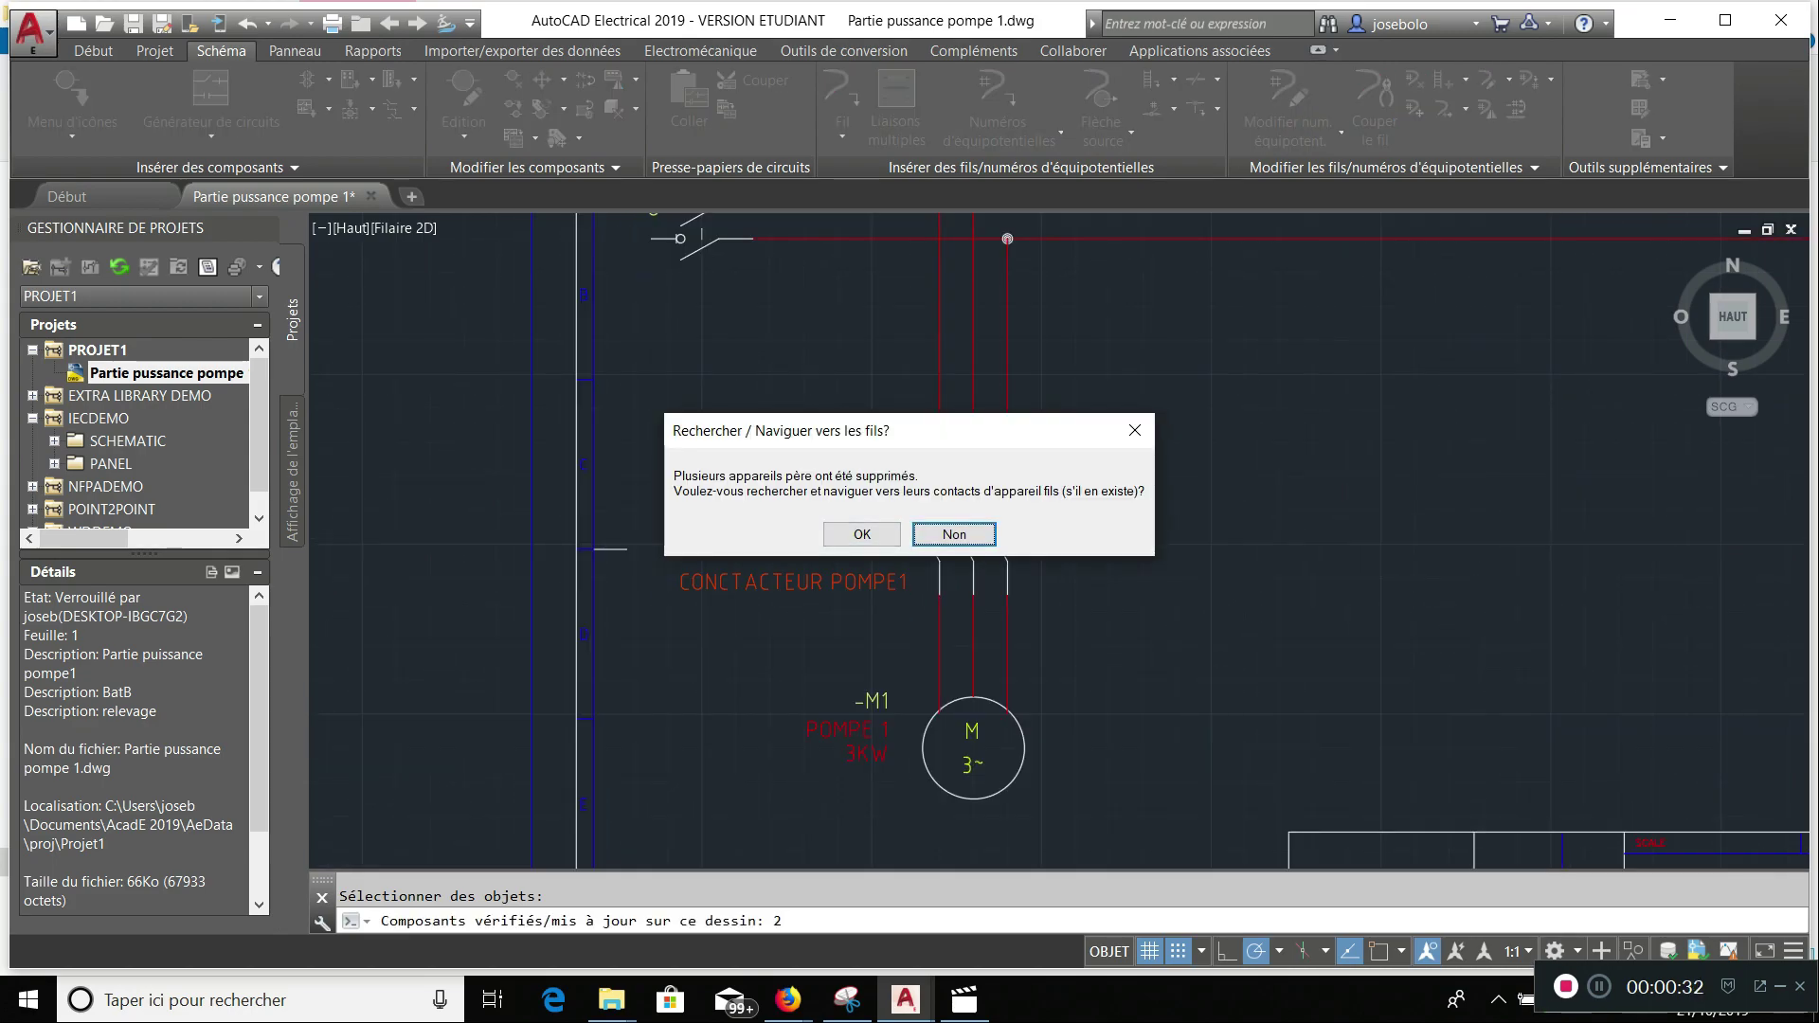
{"action": "left_click", "coordinate": [862, 534]}
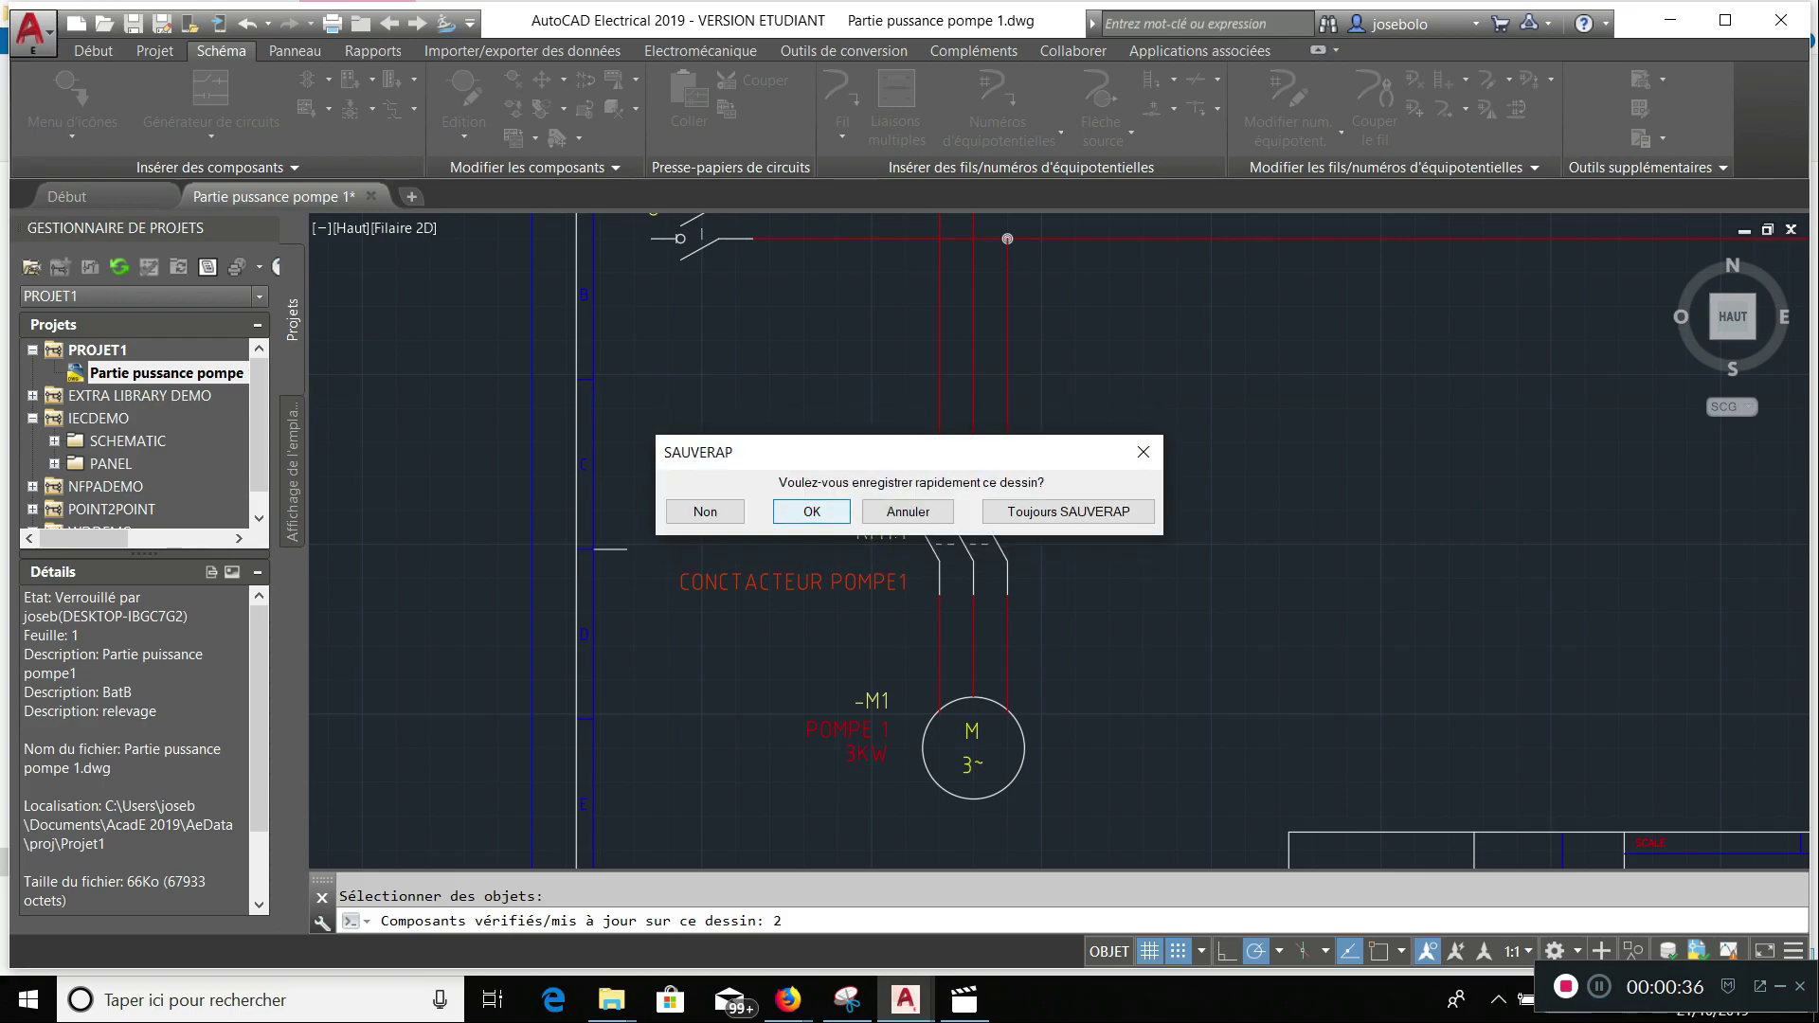
{"action": "key", "text": "Return"}
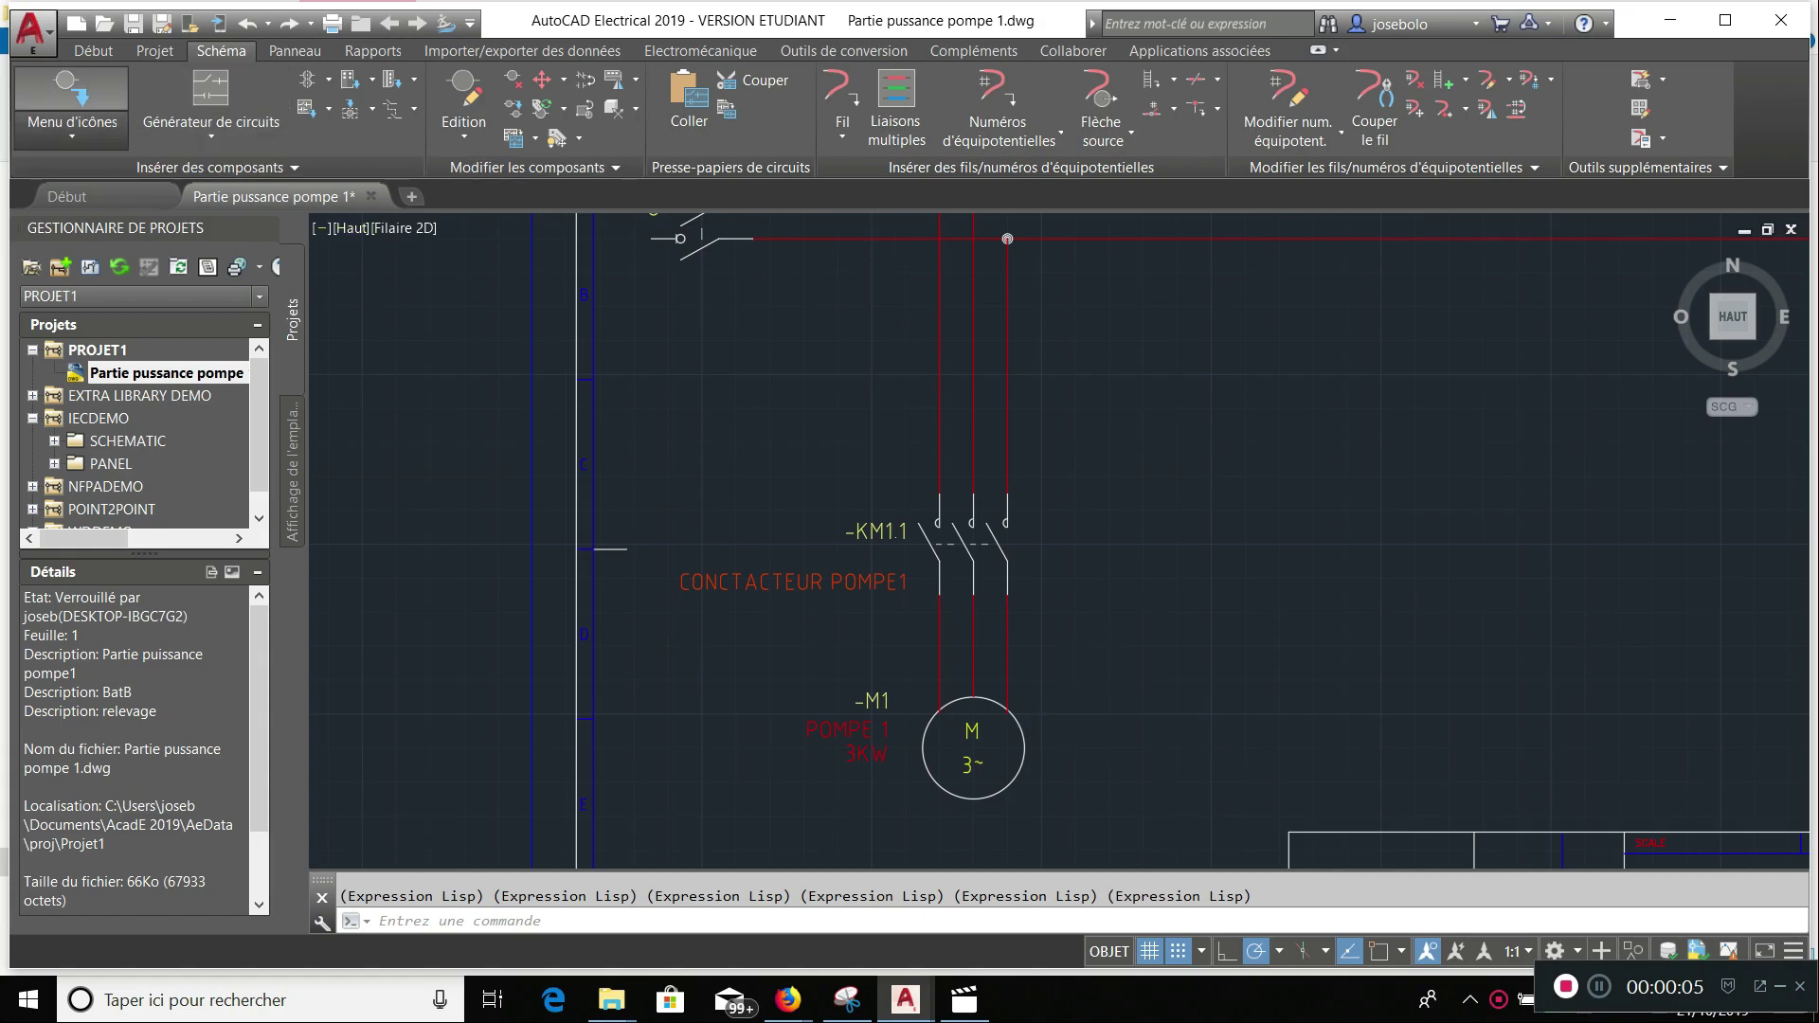
- Insert an IEC three-pole fuse switch on the vertical wires above contactor -KM1.1, building its poles to the right
{"action": "left_click", "coordinate": [72, 128]}
{"action": "left_click", "coordinate": [106, 177]}
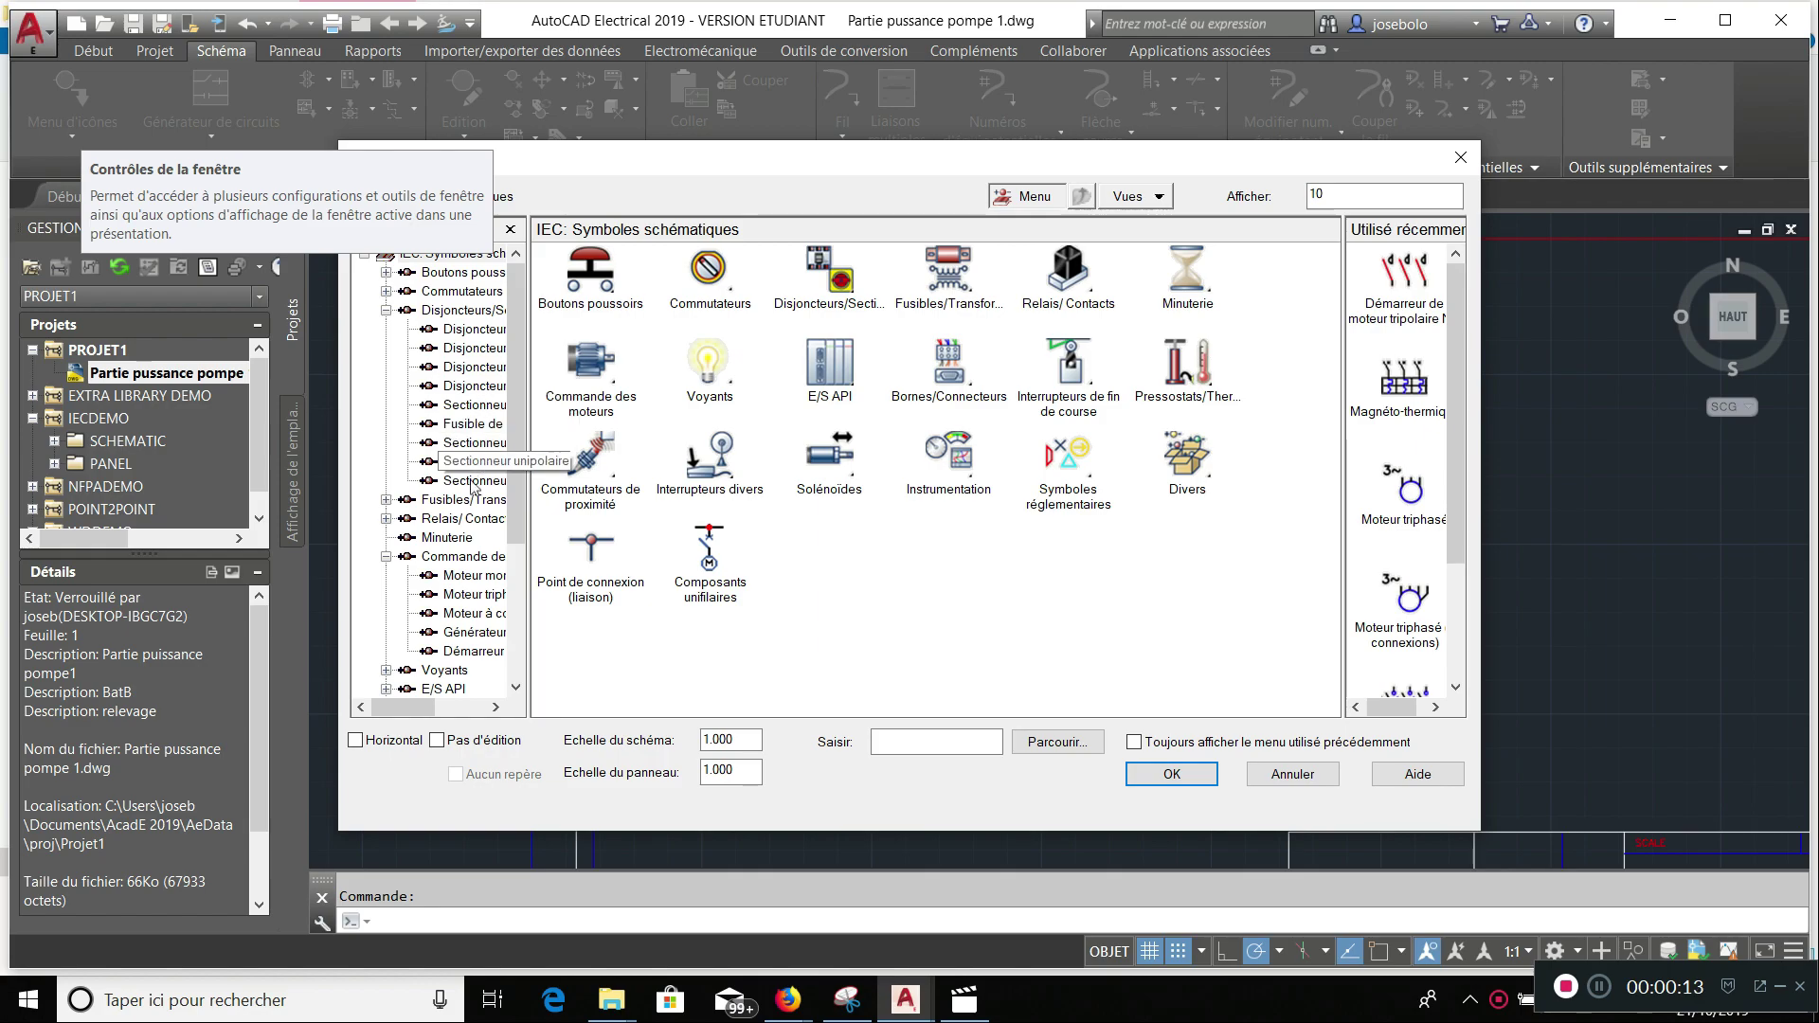
{"action": "left_click", "coordinate": [470, 502]}
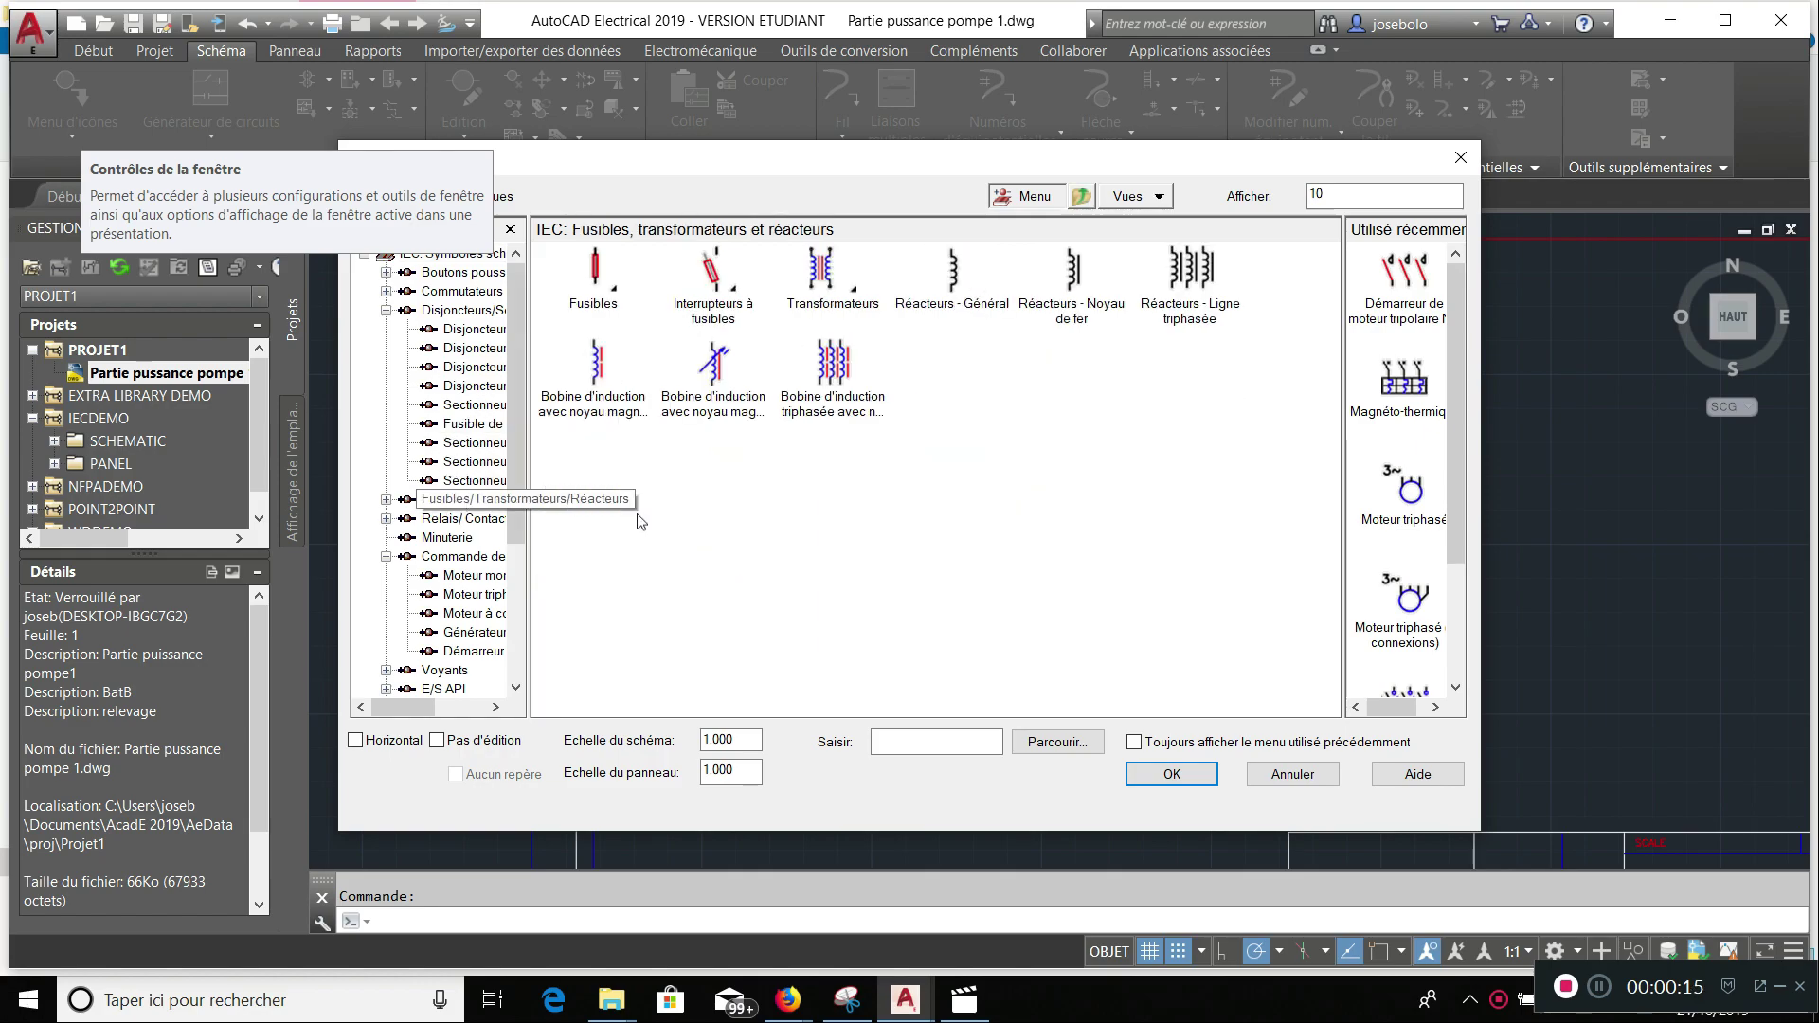
{"action": "left_click", "coordinate": [710, 314]}
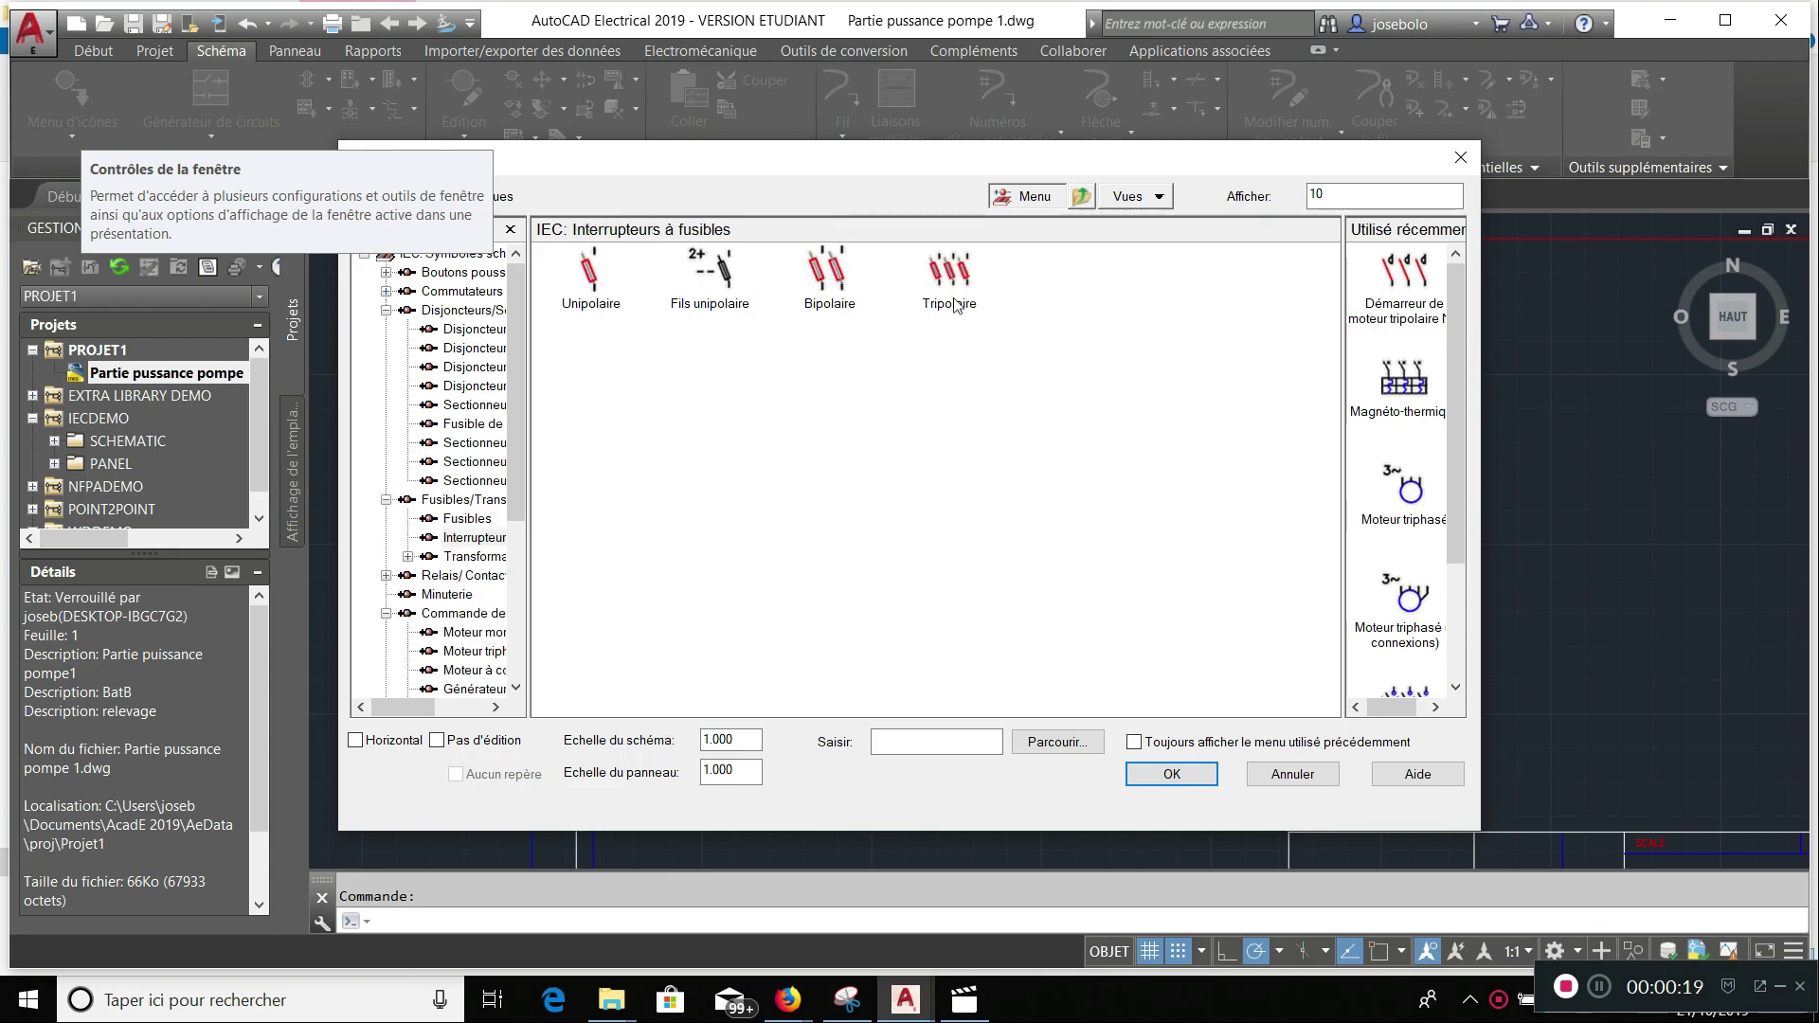
{"action": "left_click", "coordinate": [954, 298]}
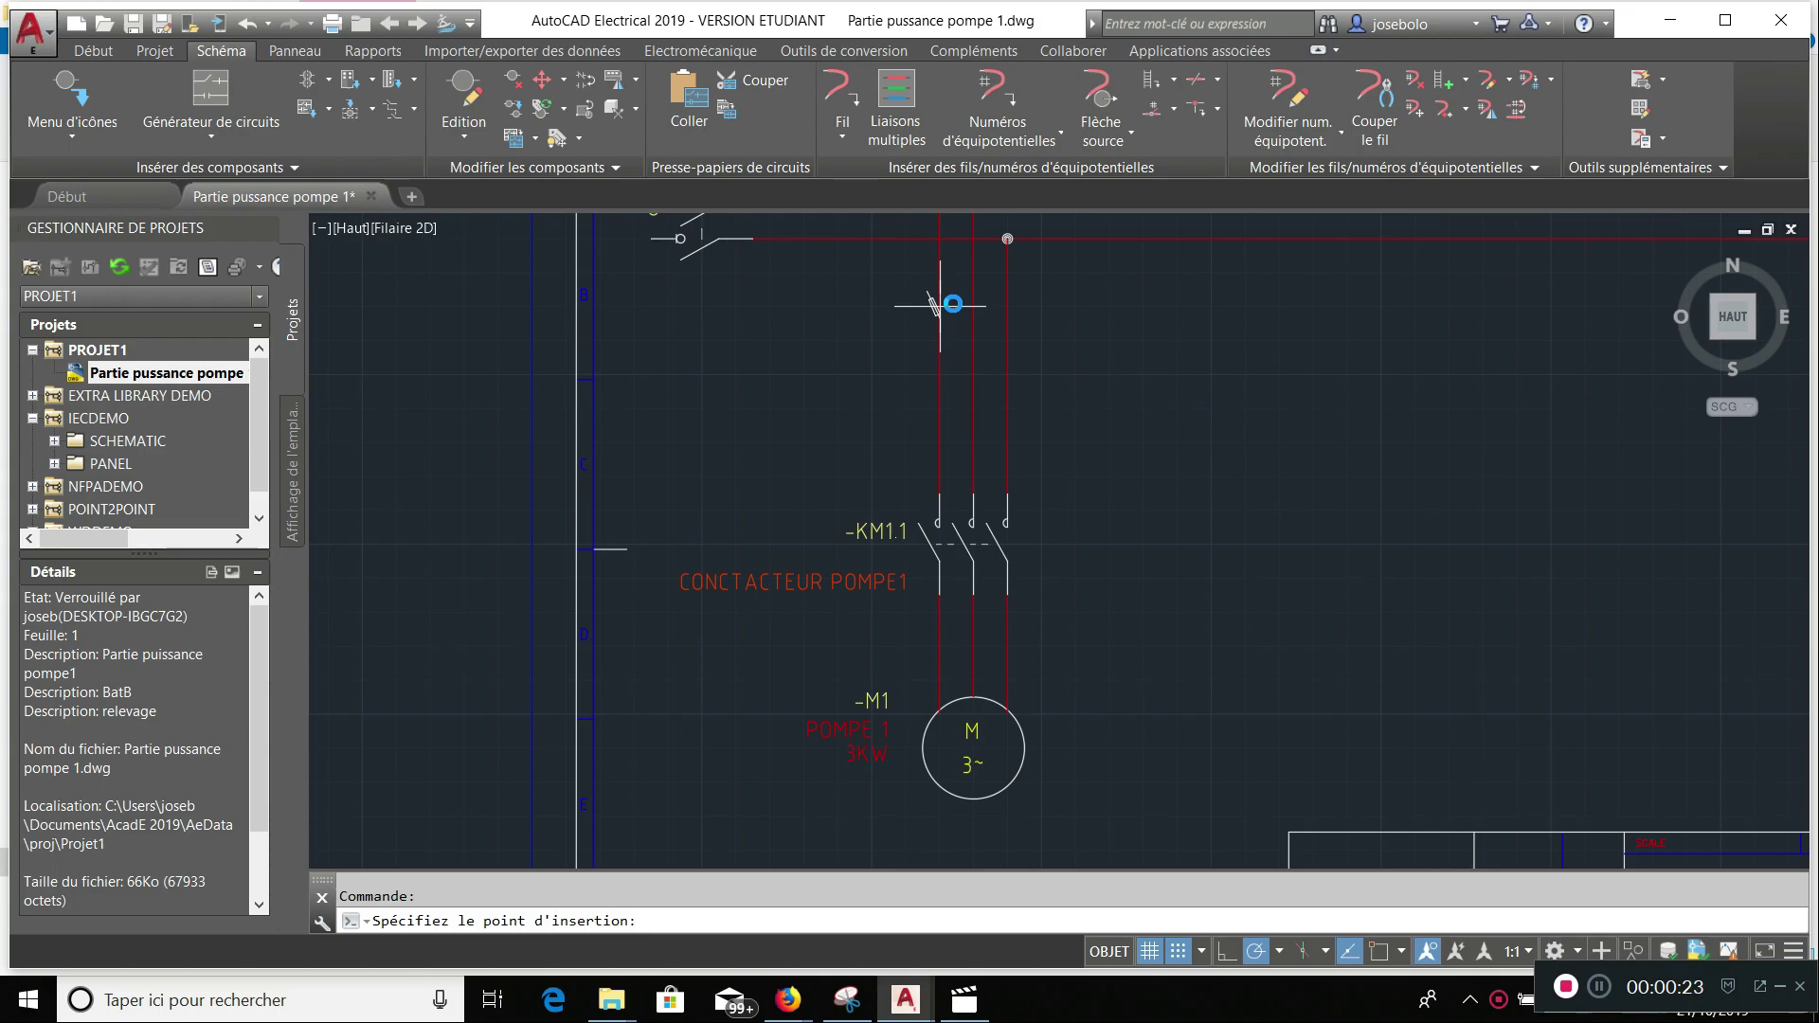
{"action": "left_click", "coordinate": [940, 305]}
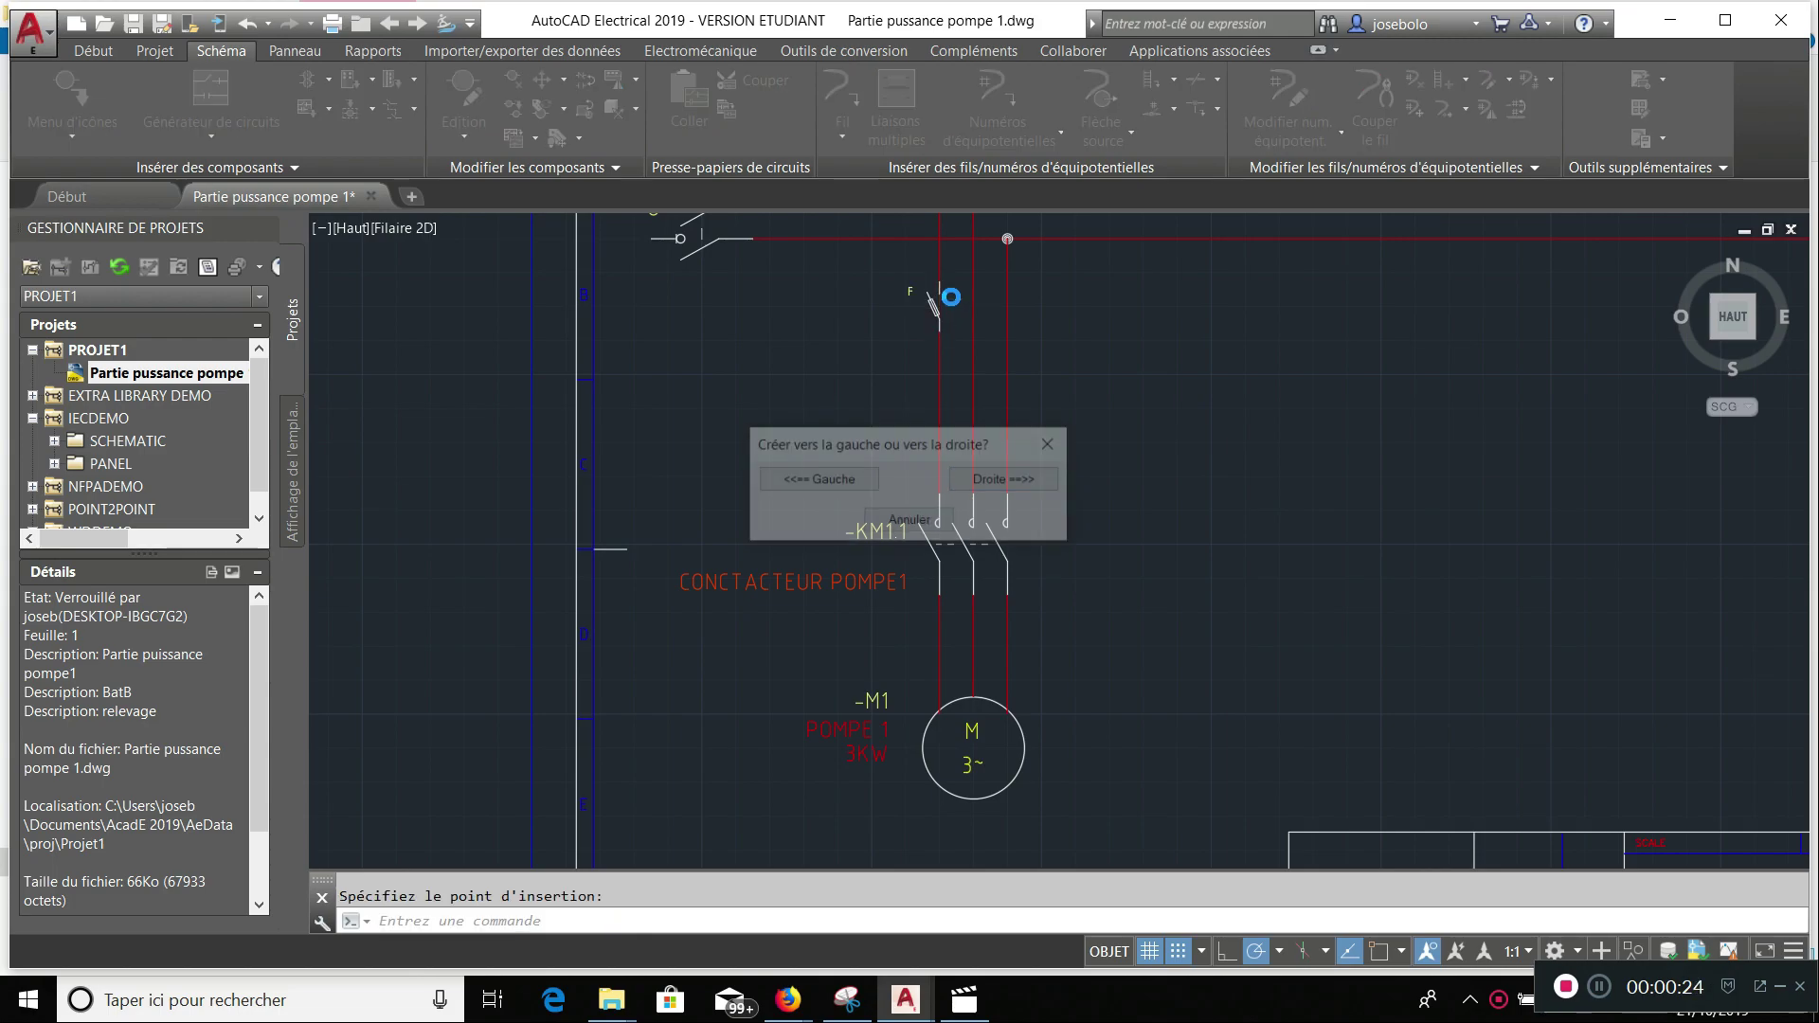
{"action": "left_click", "coordinate": [1007, 480]}
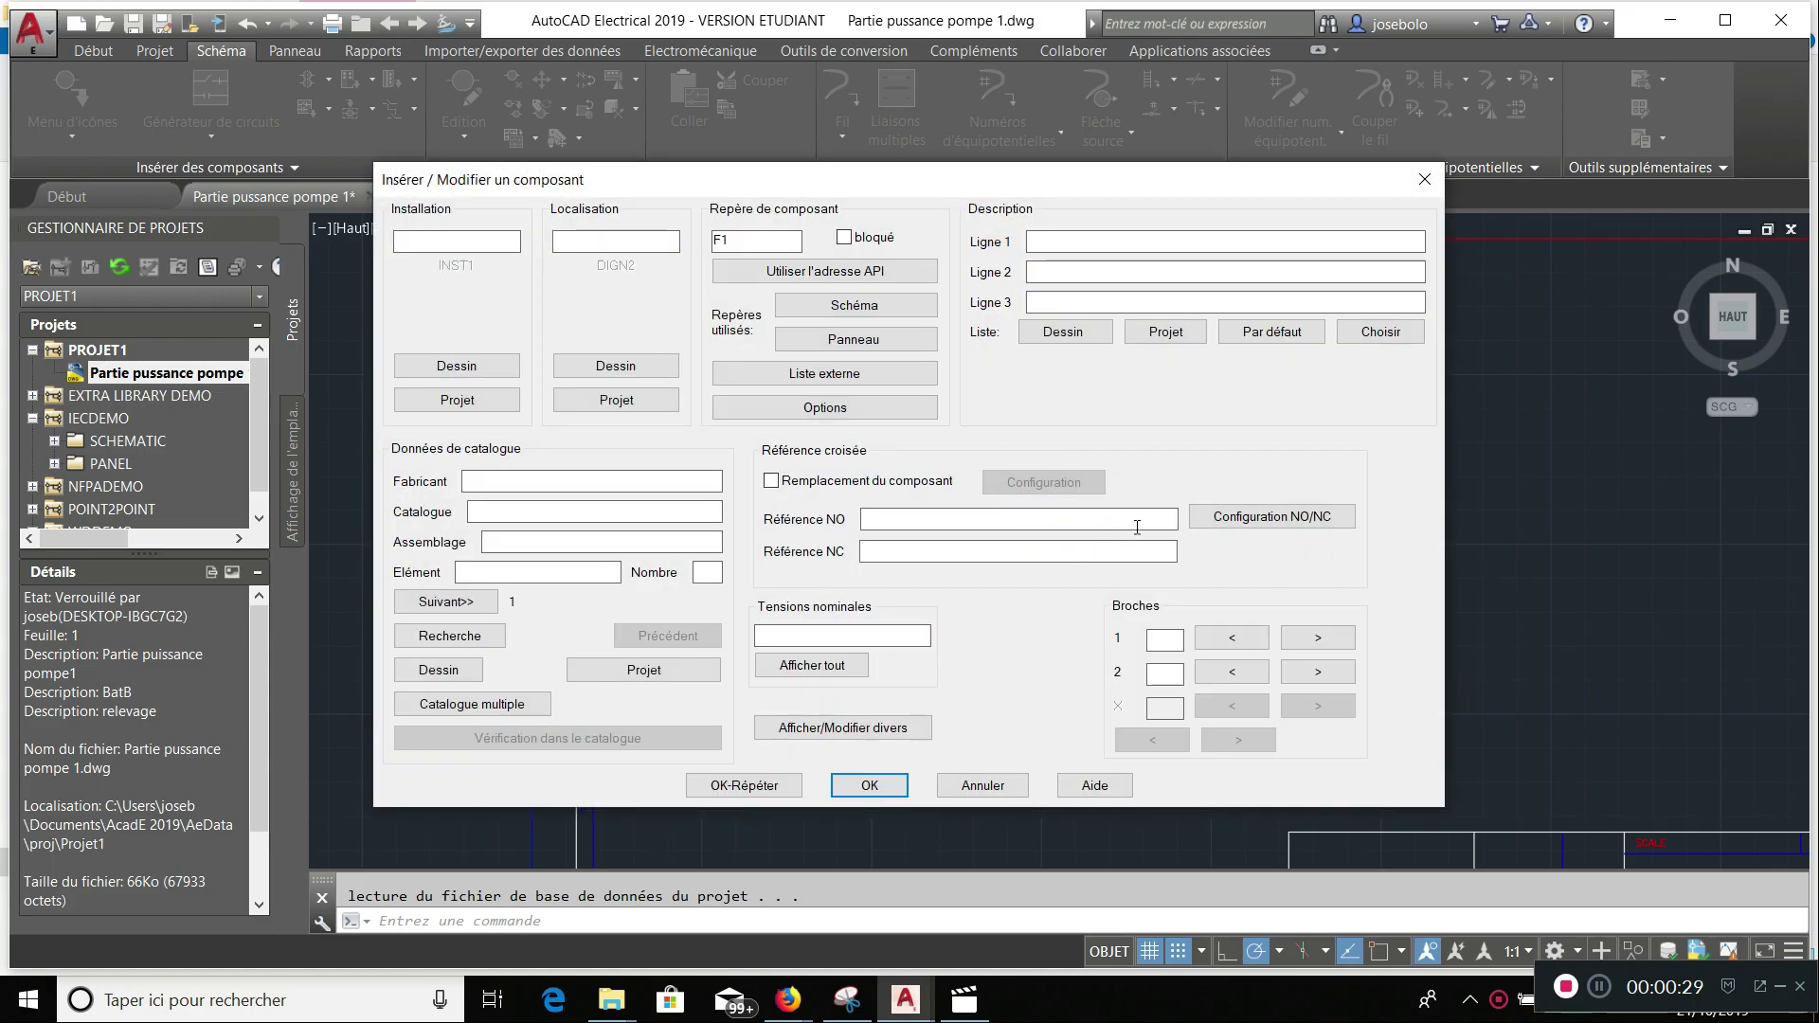
- Describe fuse switch F1 as "Sectionneur" on line 1 and "Porte fusibles" on line 2
{"action": "type", "text": "Sectionneur"}
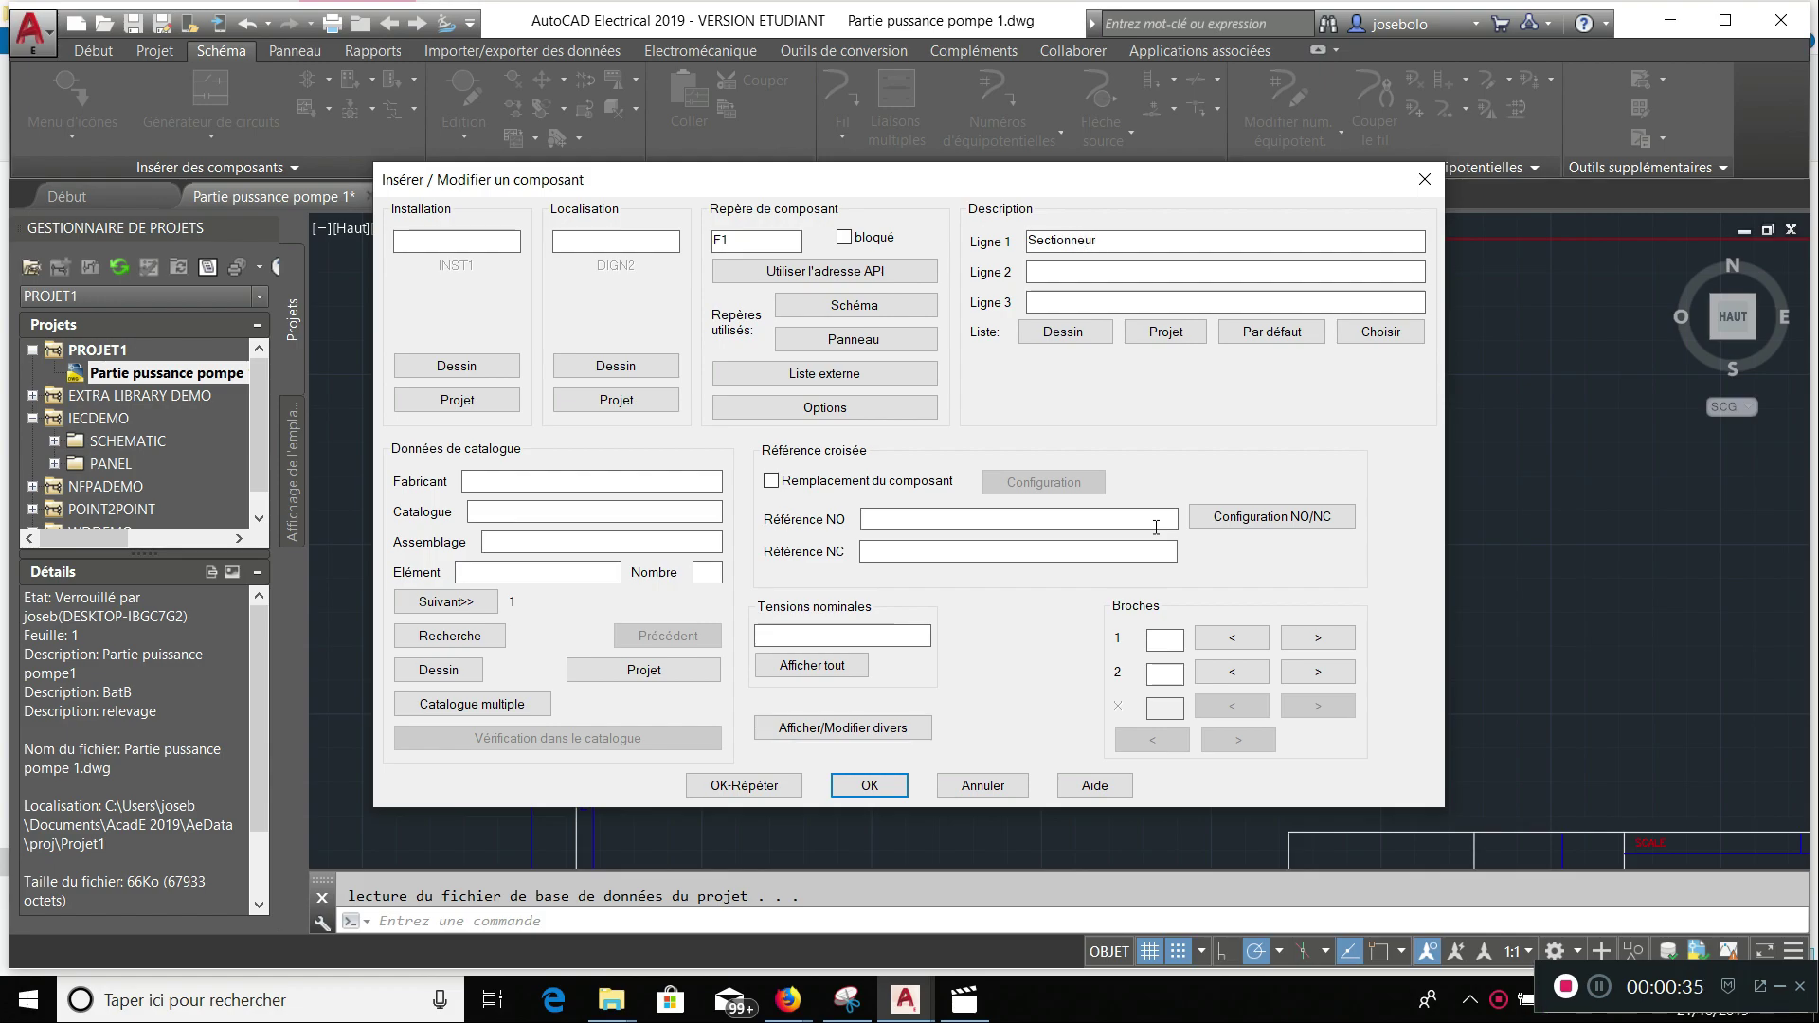
{"action": "left_click", "coordinate": [1088, 268]}
{"action": "type", "text": "Port"}
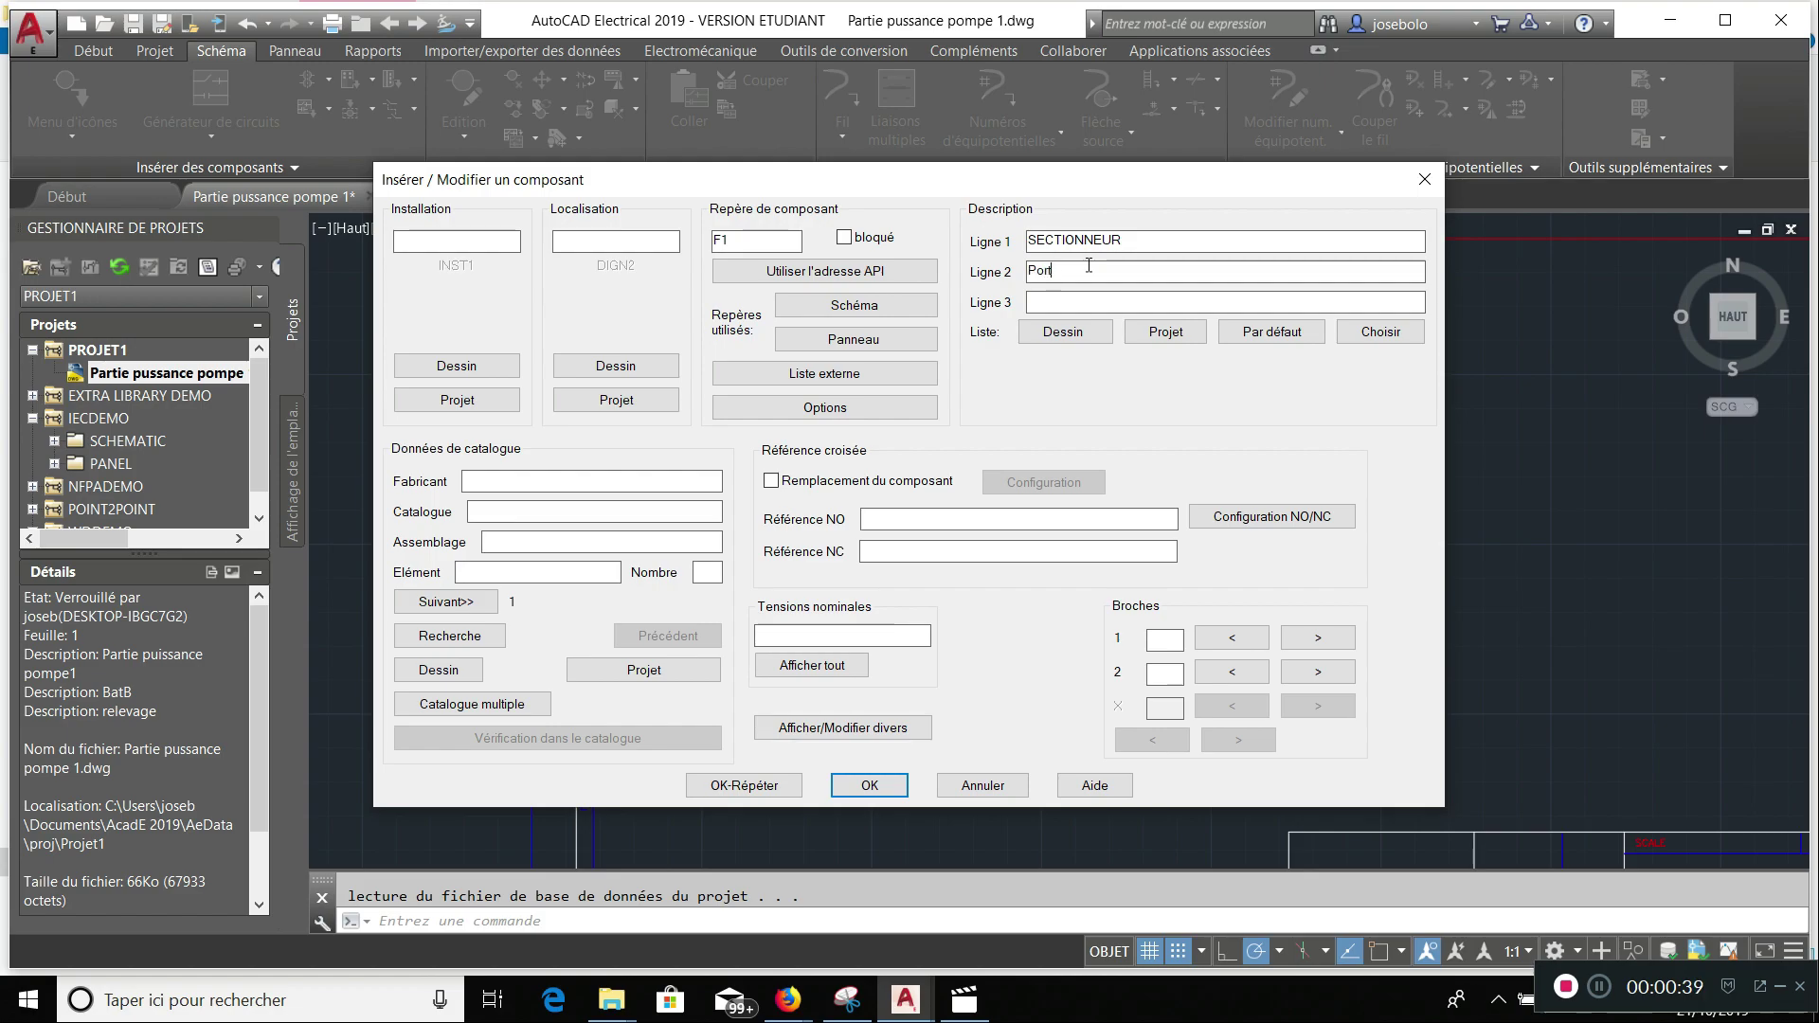
{"action": "type", "text": "e fusibles"}
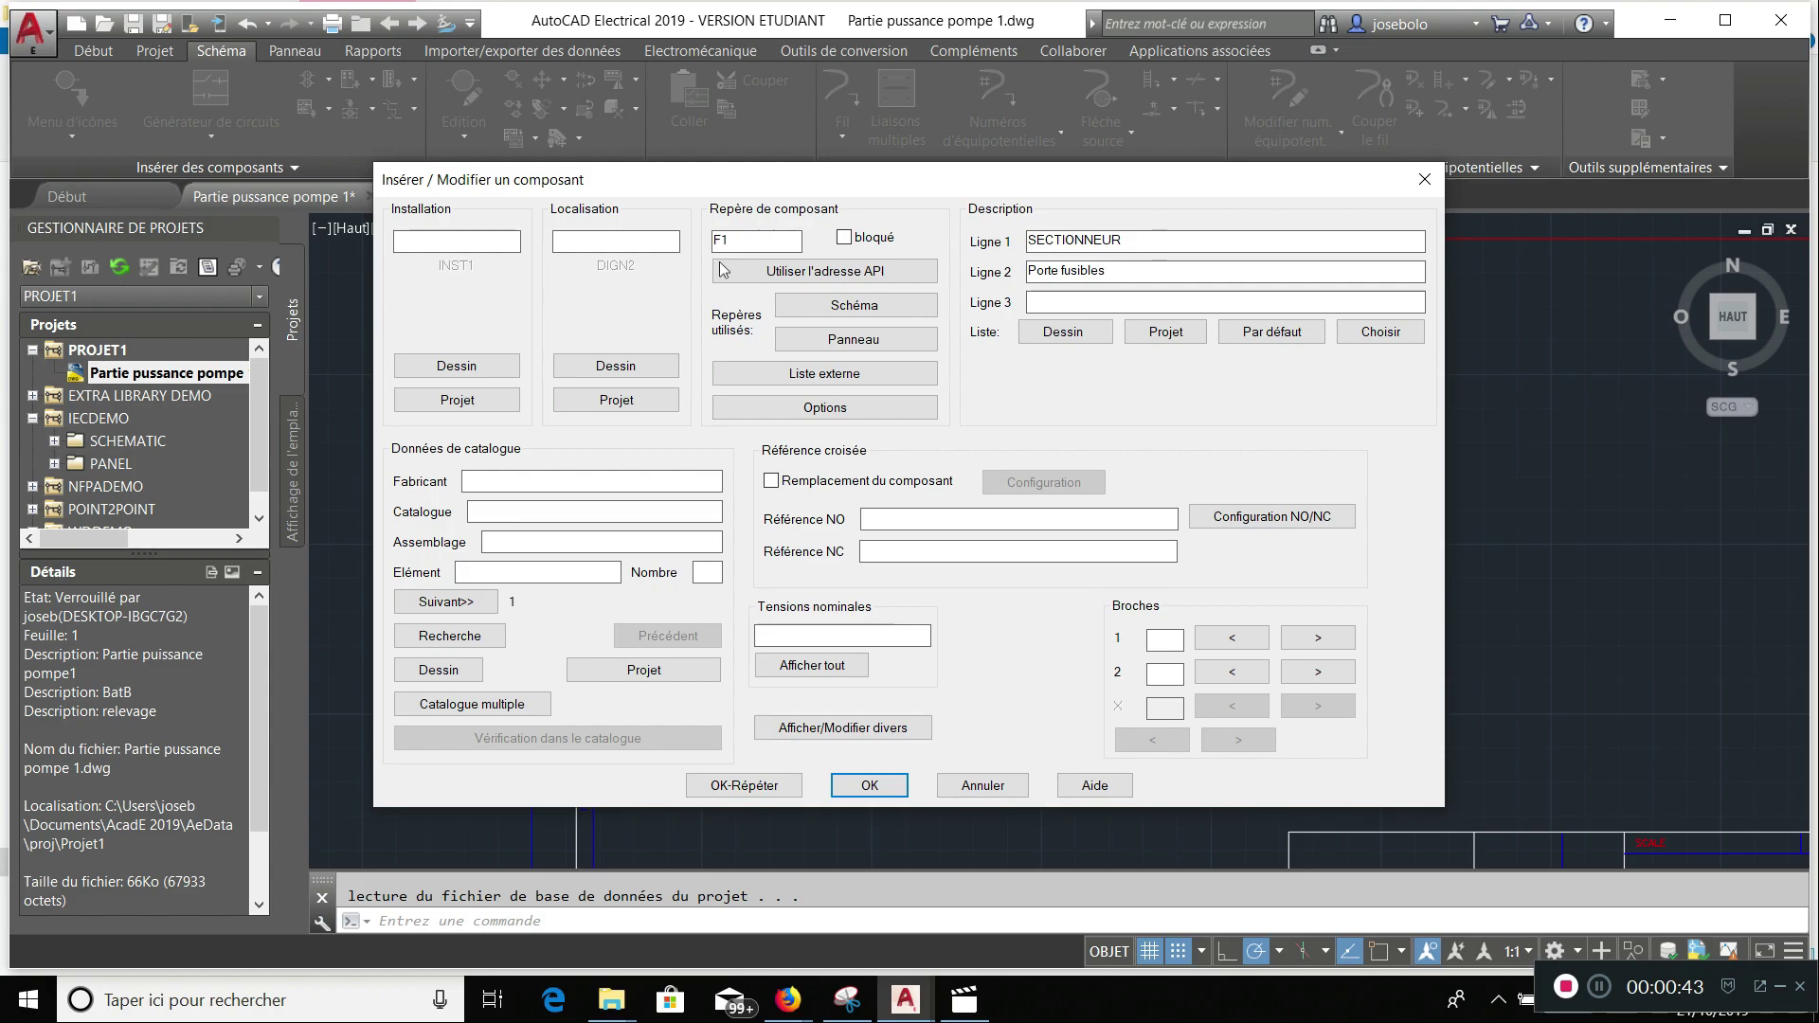
- Assign installation INST1 and location DIGN2 from the drawing's lists to fuse switch F1 and confirm the component
{"action": "left_click", "coordinate": [494, 366]}
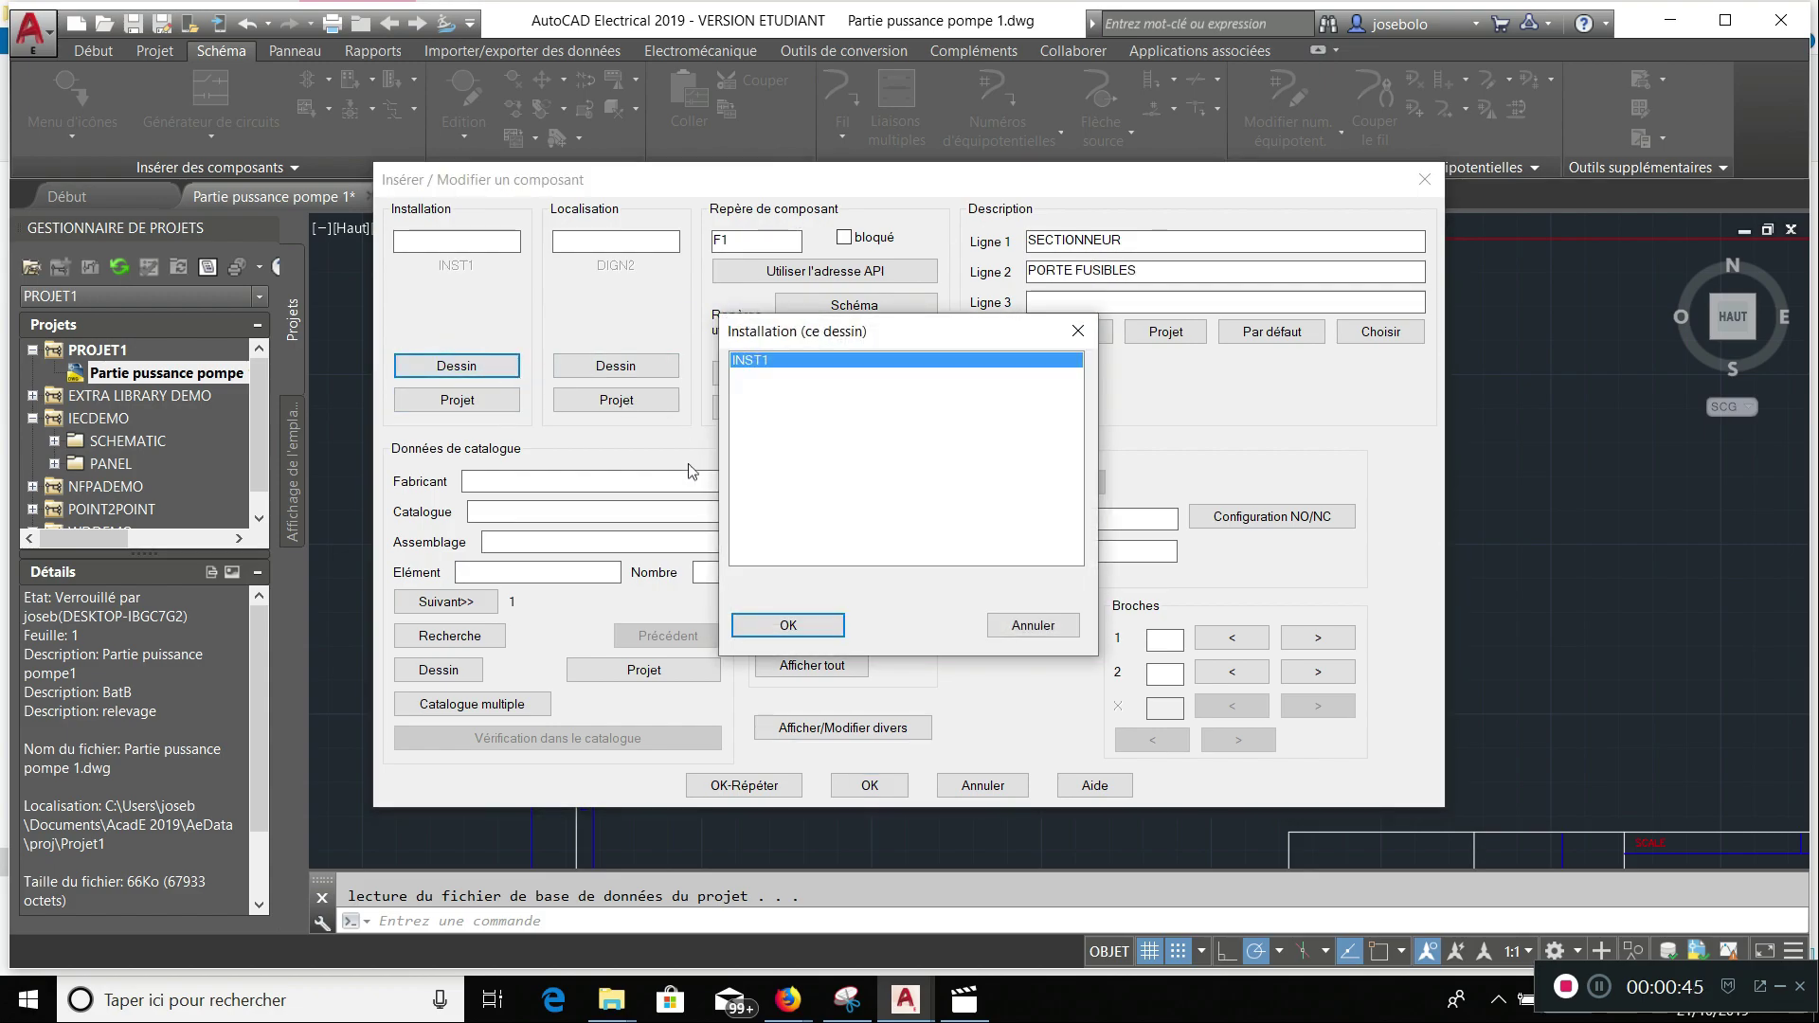
{"action": "left_click", "coordinate": [785, 627]}
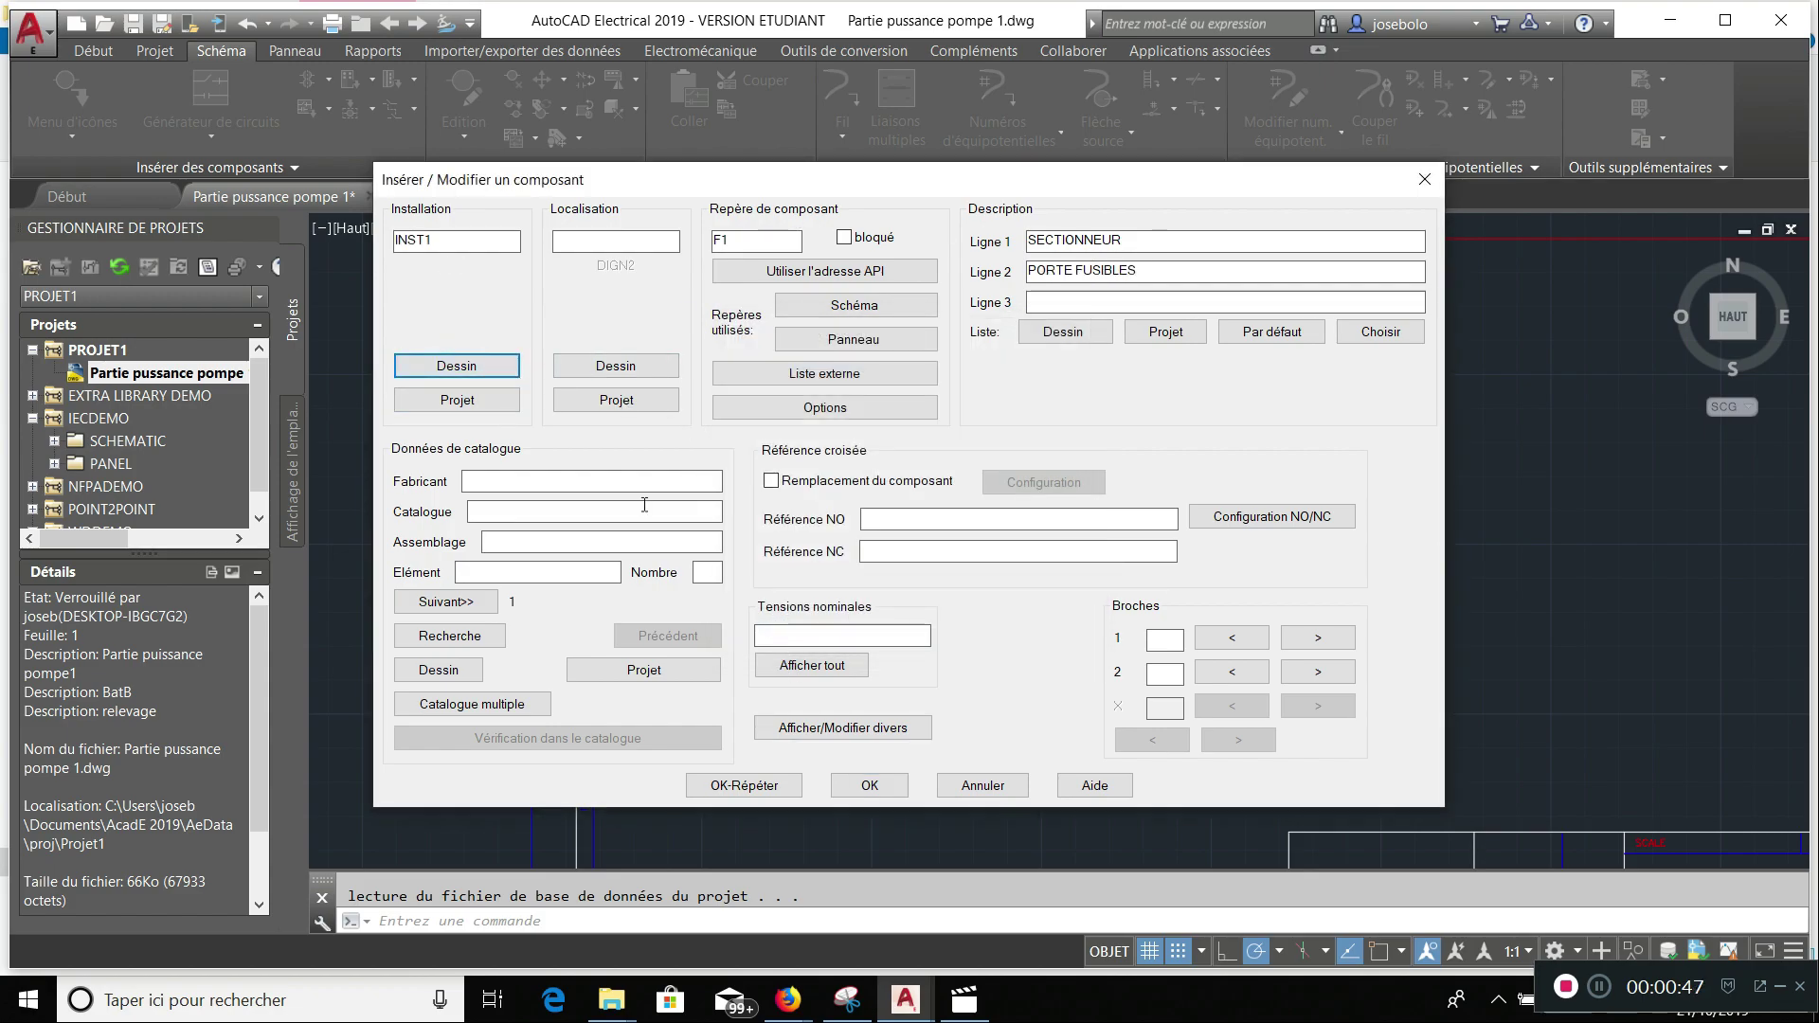
{"action": "left_click", "coordinate": [632, 373]}
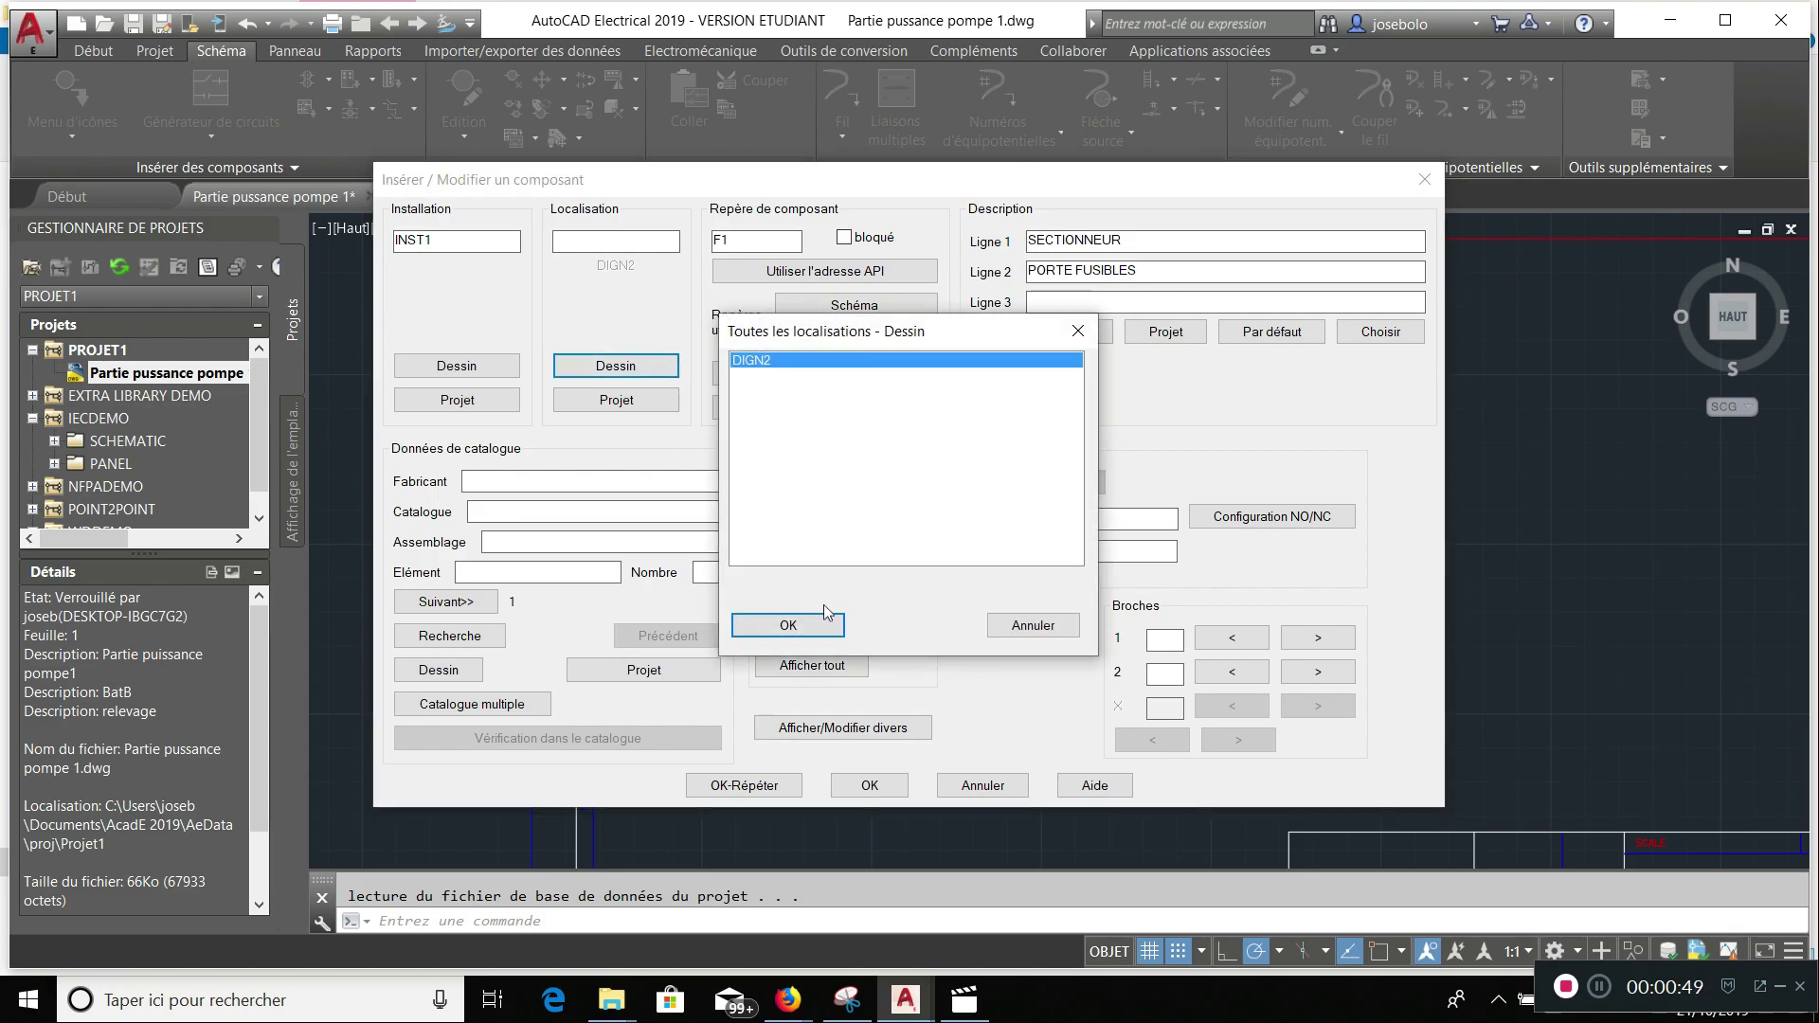
{"action": "left_click", "coordinate": [816, 624]}
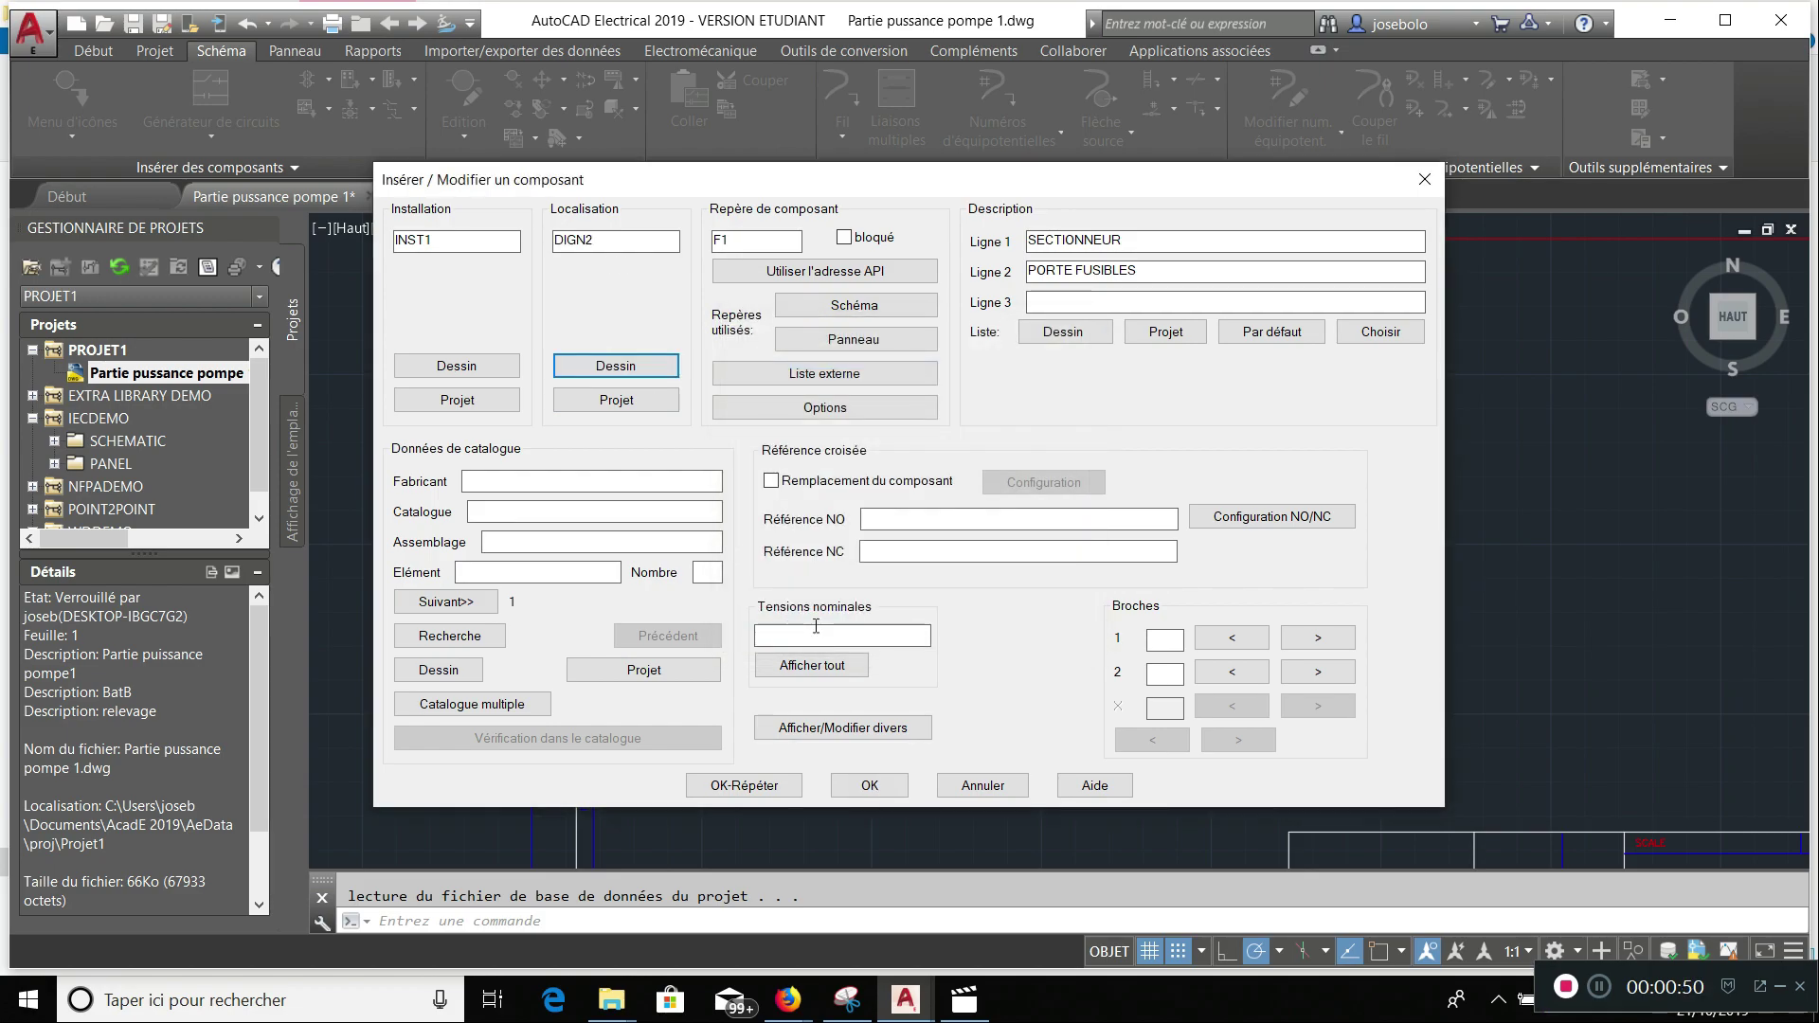
{"action": "left_click", "coordinate": [864, 786]}
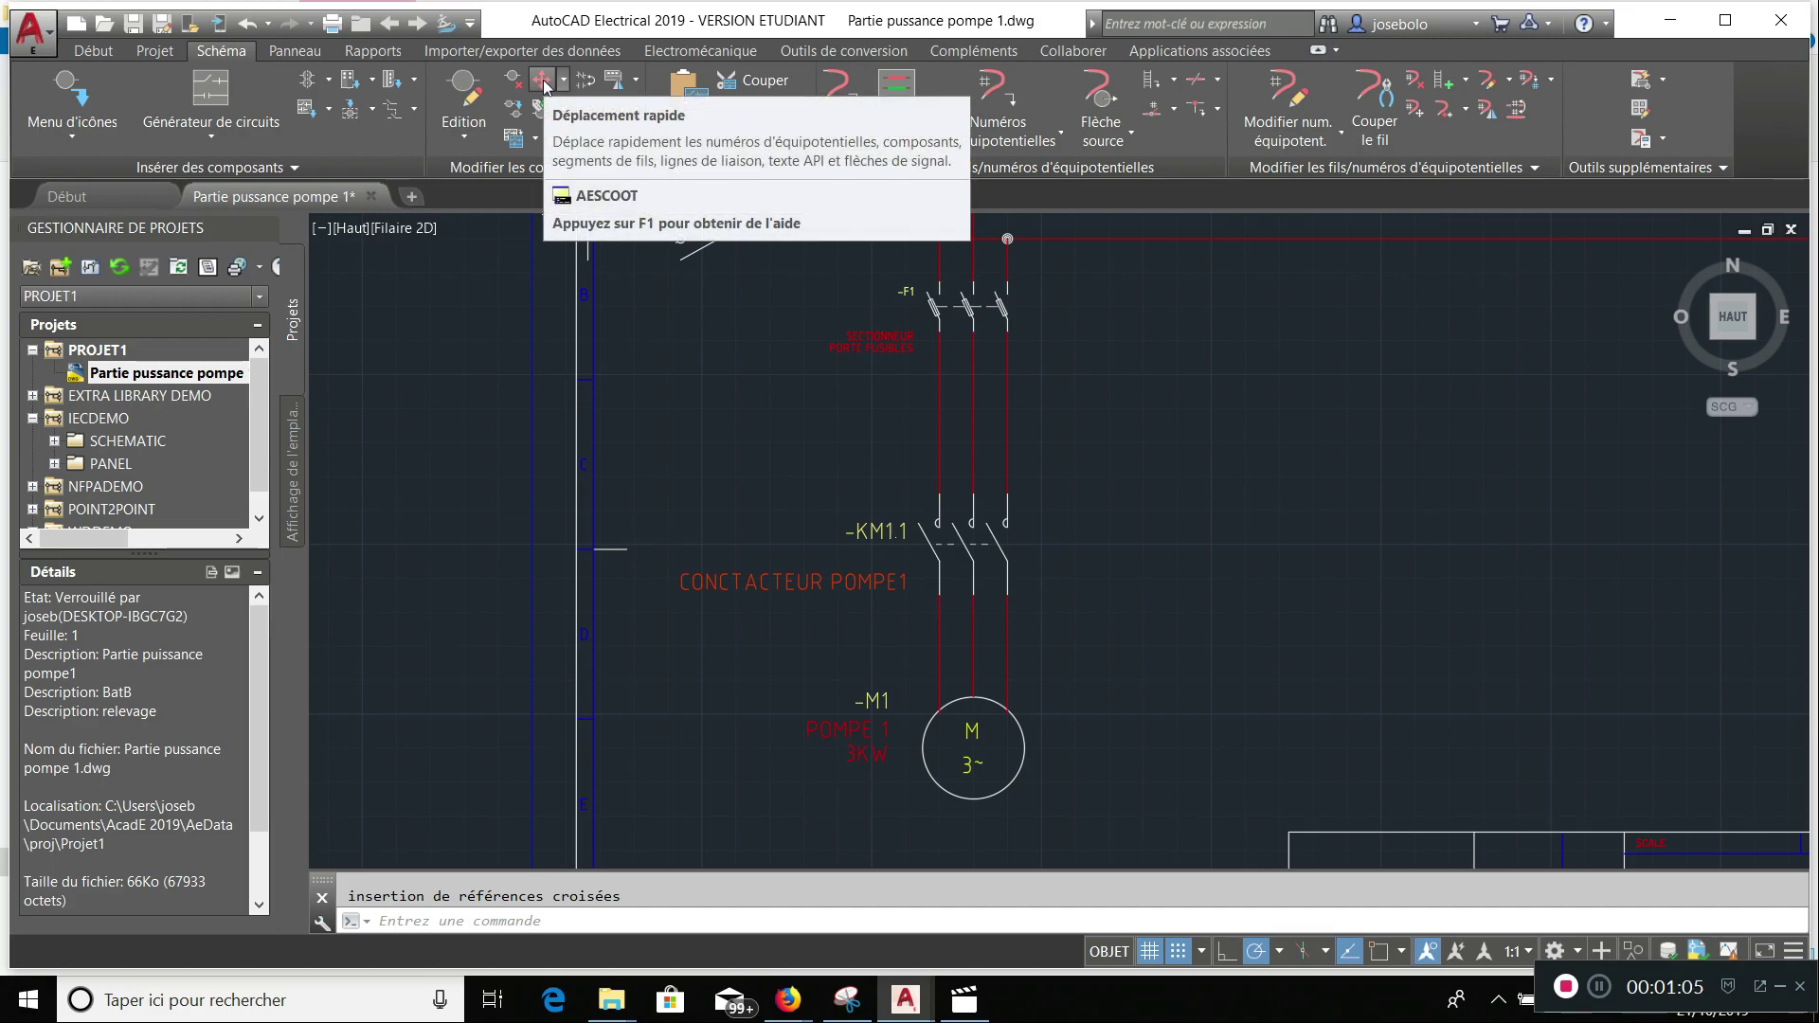
- Use the quick move (Scoot) command to shift contactor -KM1.1 up its wires toward fuse switch F1, including its linked poles
{"action": "left_click", "coordinate": [543, 83]}
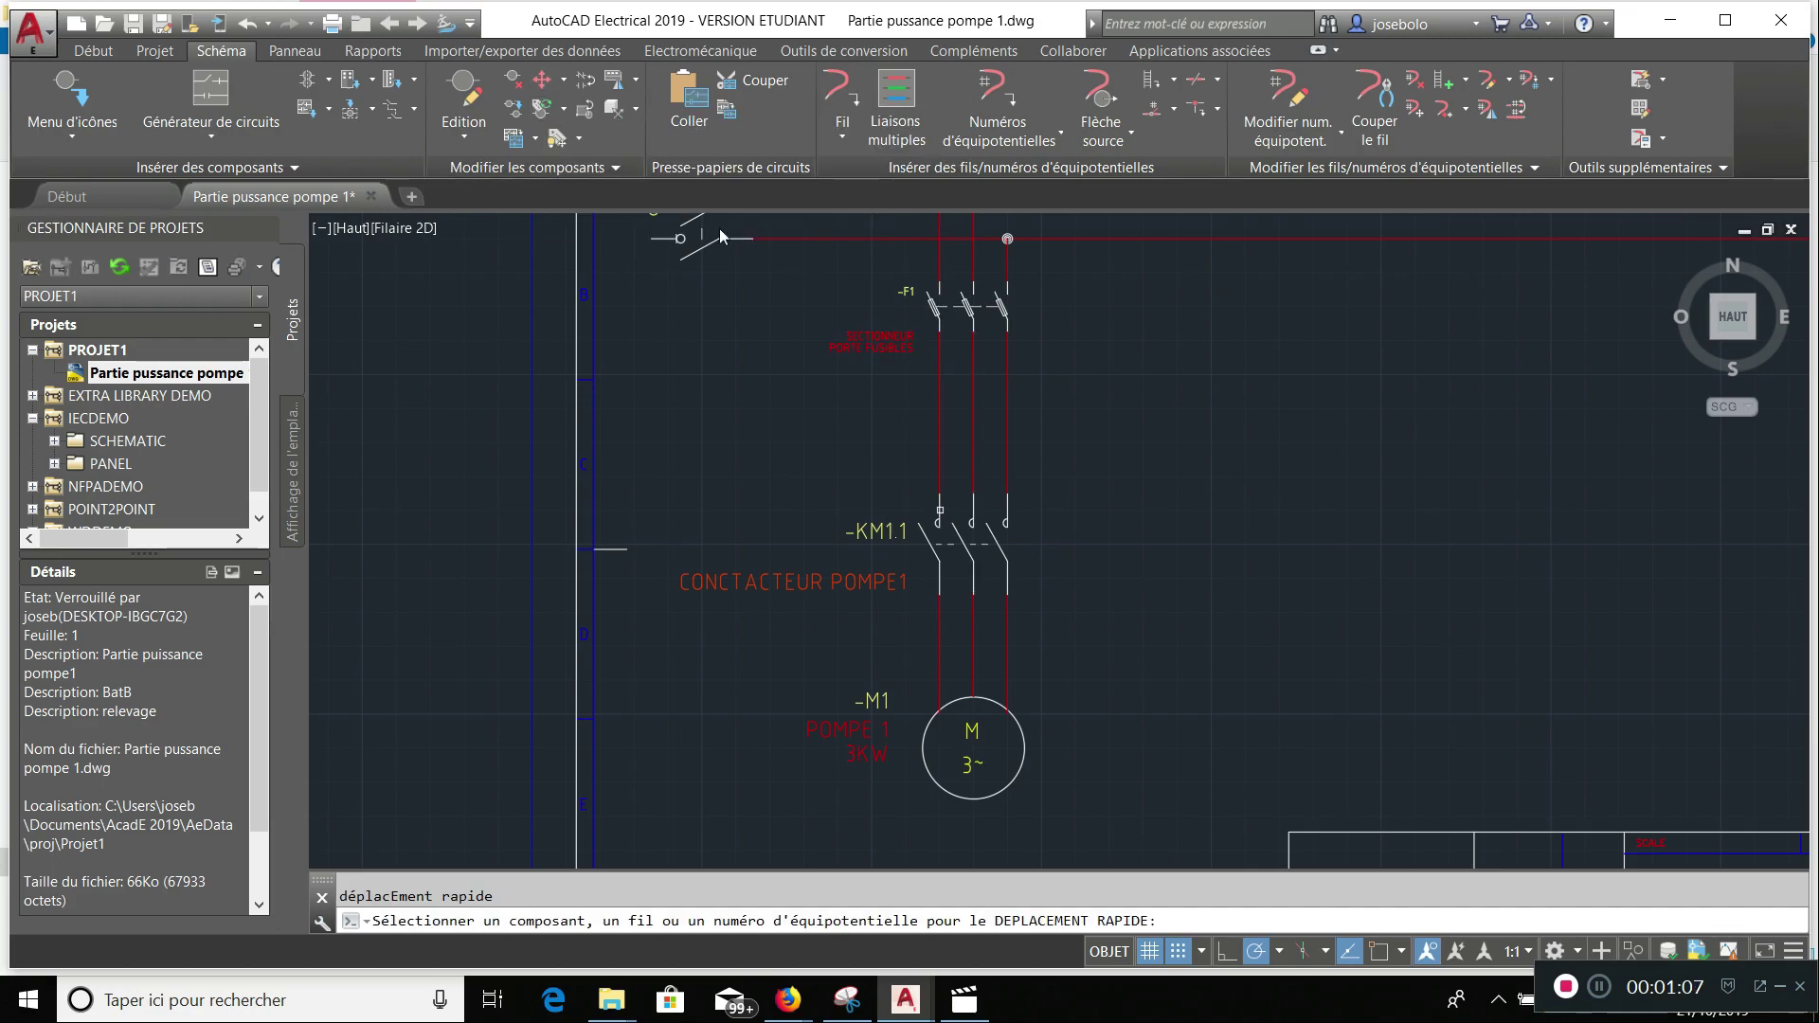
{"action": "left_click", "coordinate": [948, 517]}
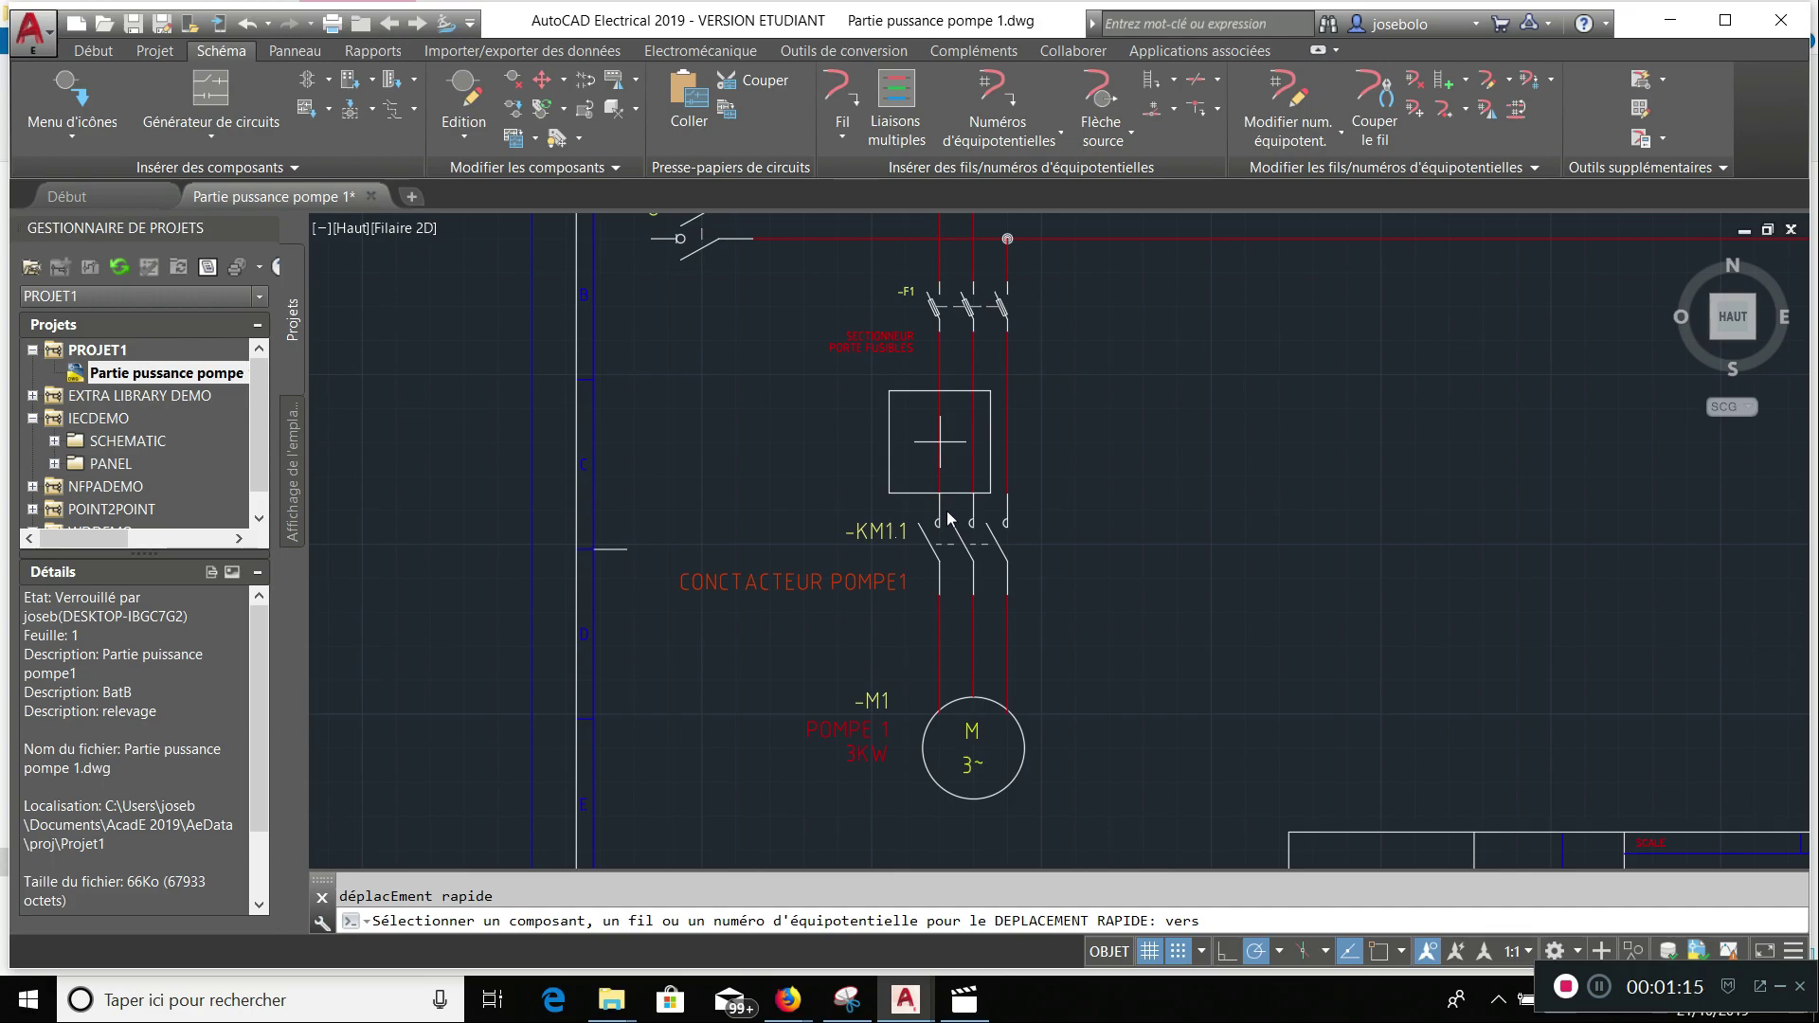
{"action": "left_click", "coordinate": [940, 441]}
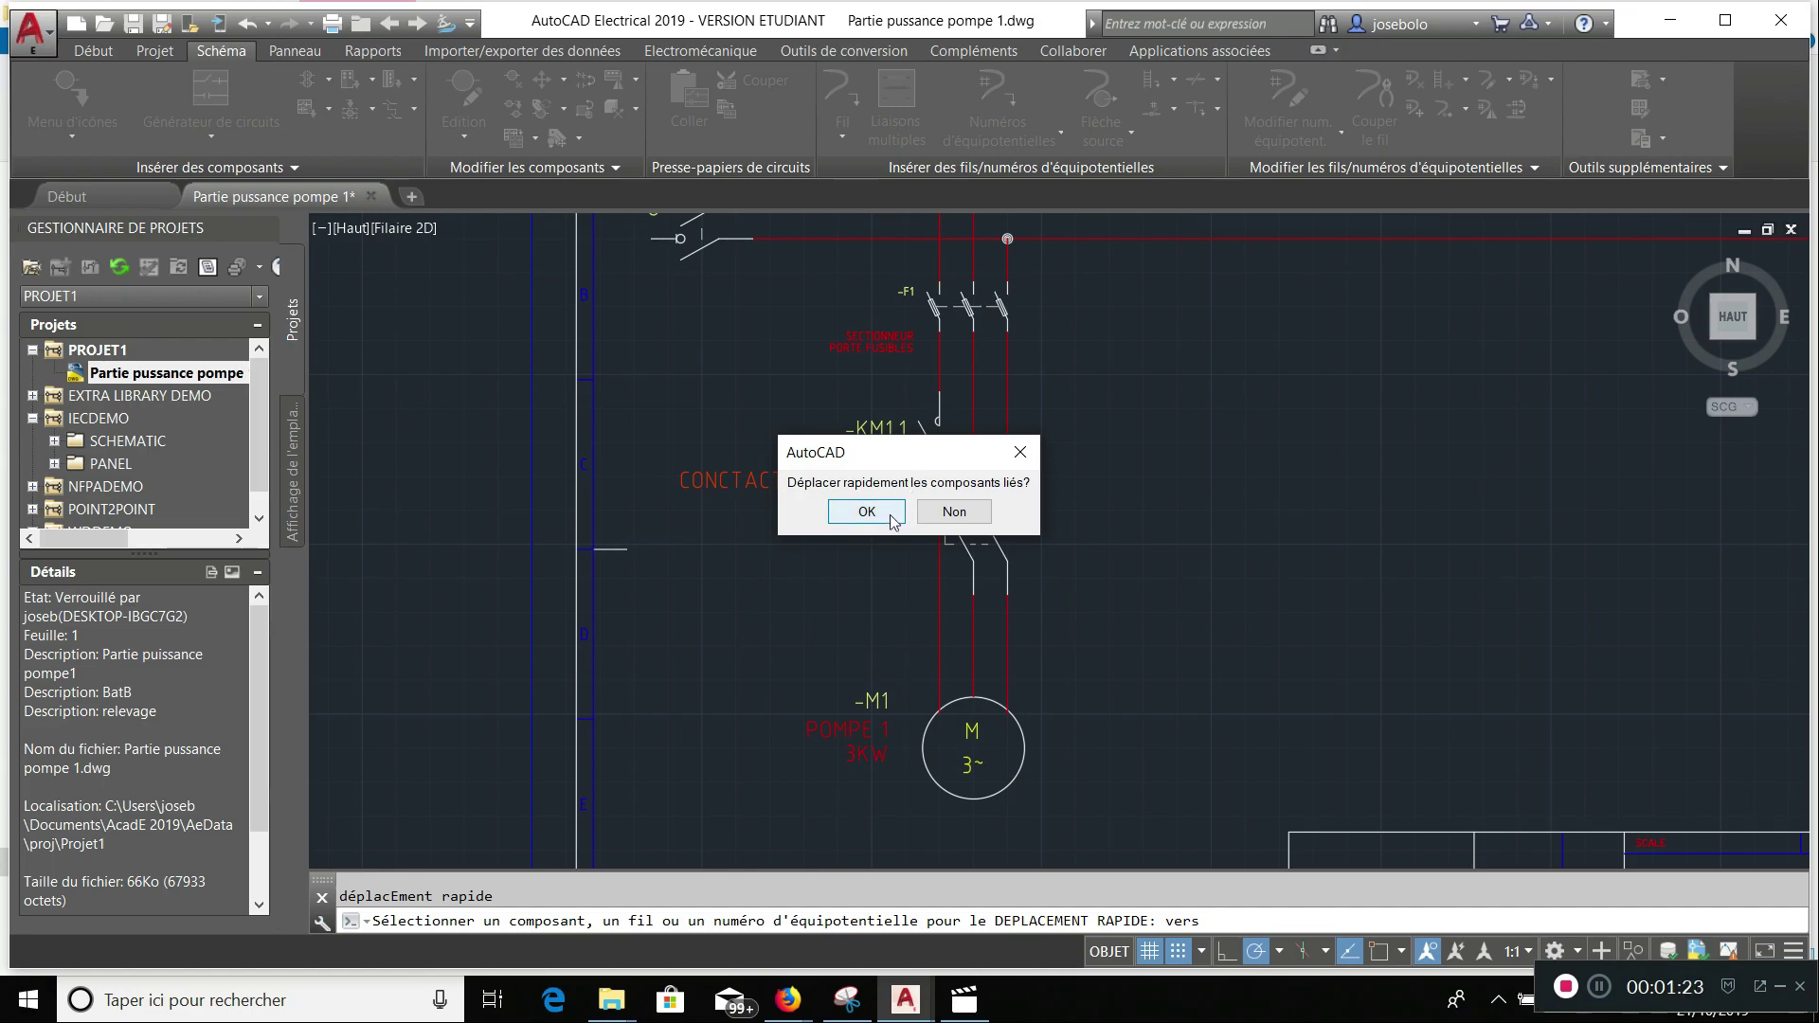
{"action": "left_click", "coordinate": [890, 517]}
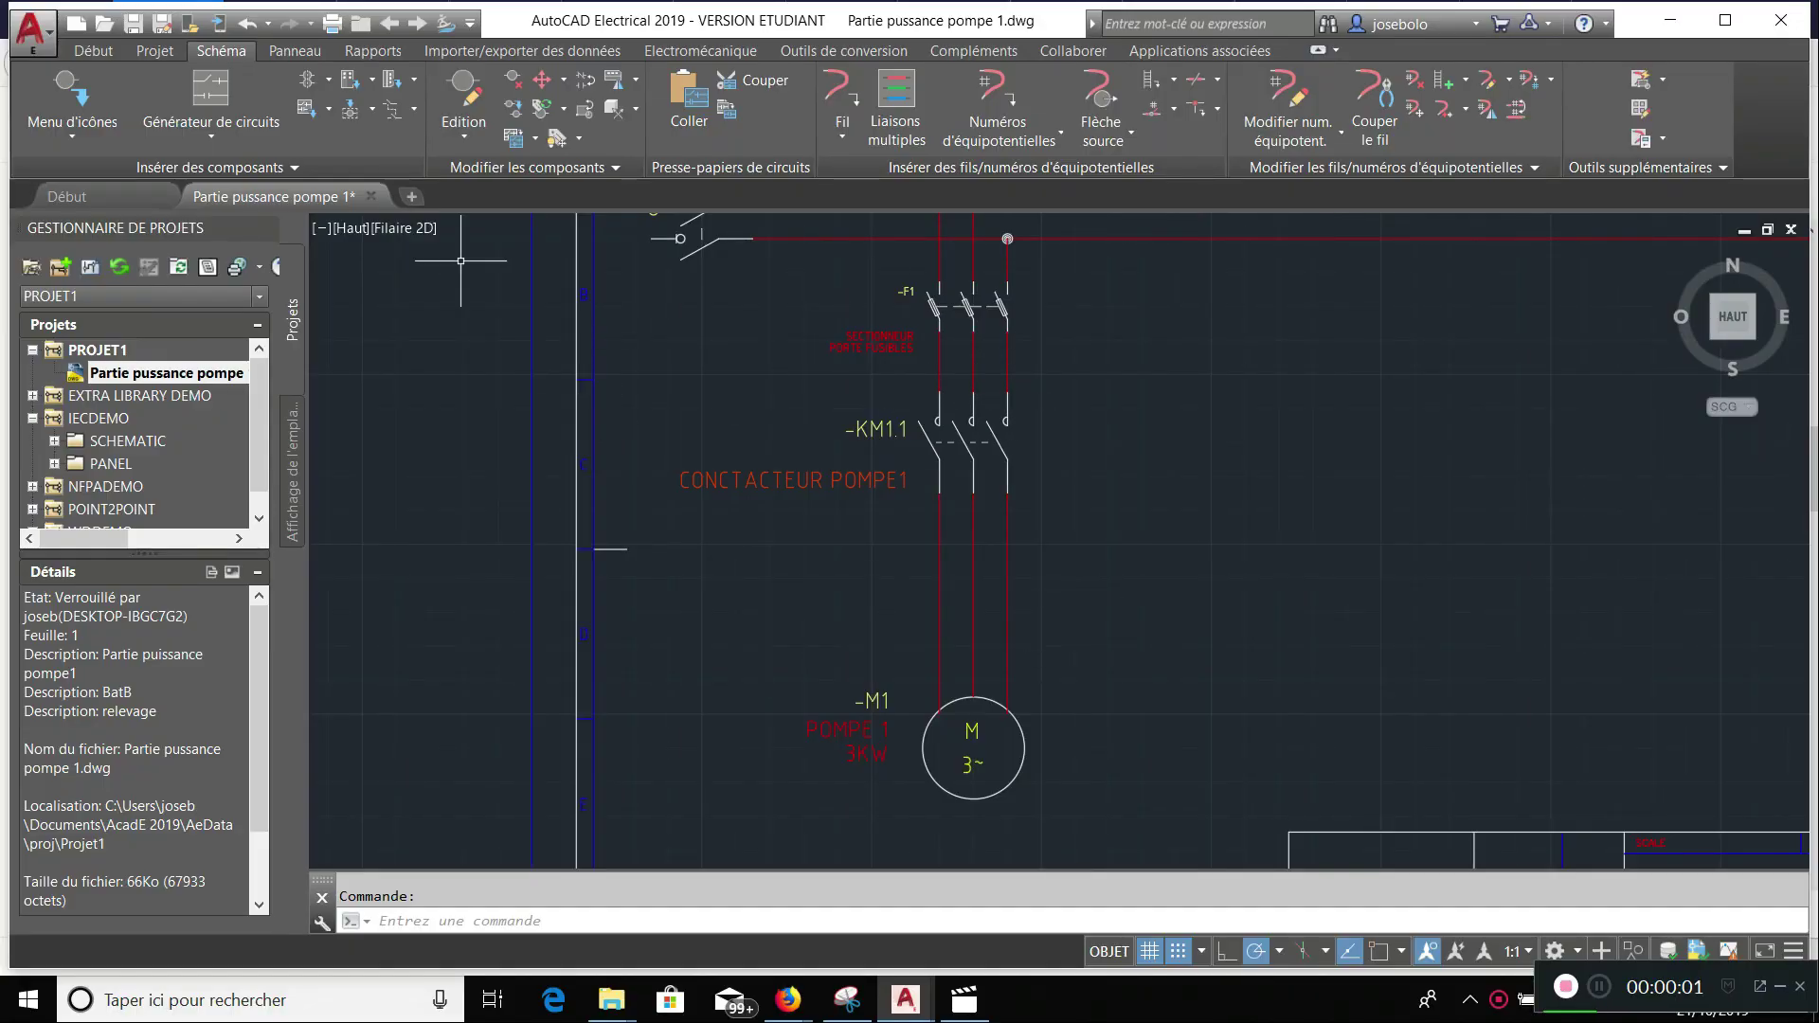
- Insert an IEC three-pole thermal circuit breaker on the wires between contactor -KM1.1 and motor -M1, building its poles to the right
{"action": "left_click", "coordinate": [71, 125]}
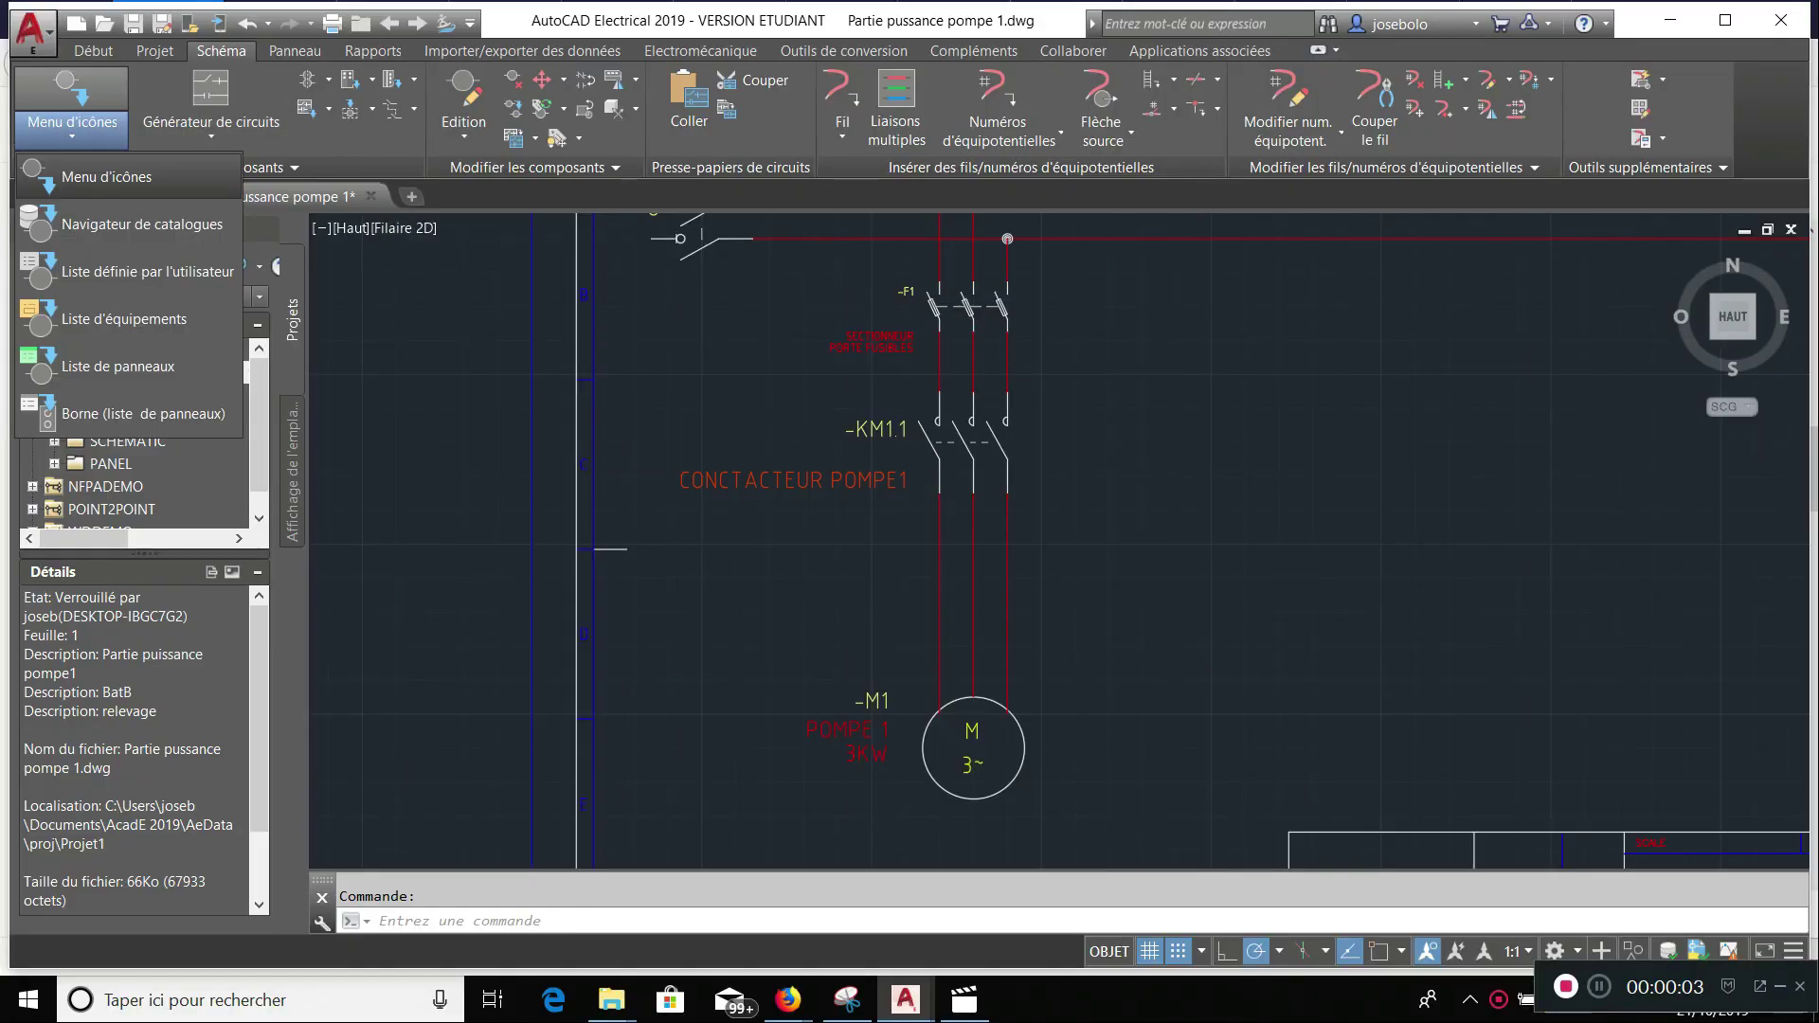
{"action": "left_click", "coordinate": [106, 178]}
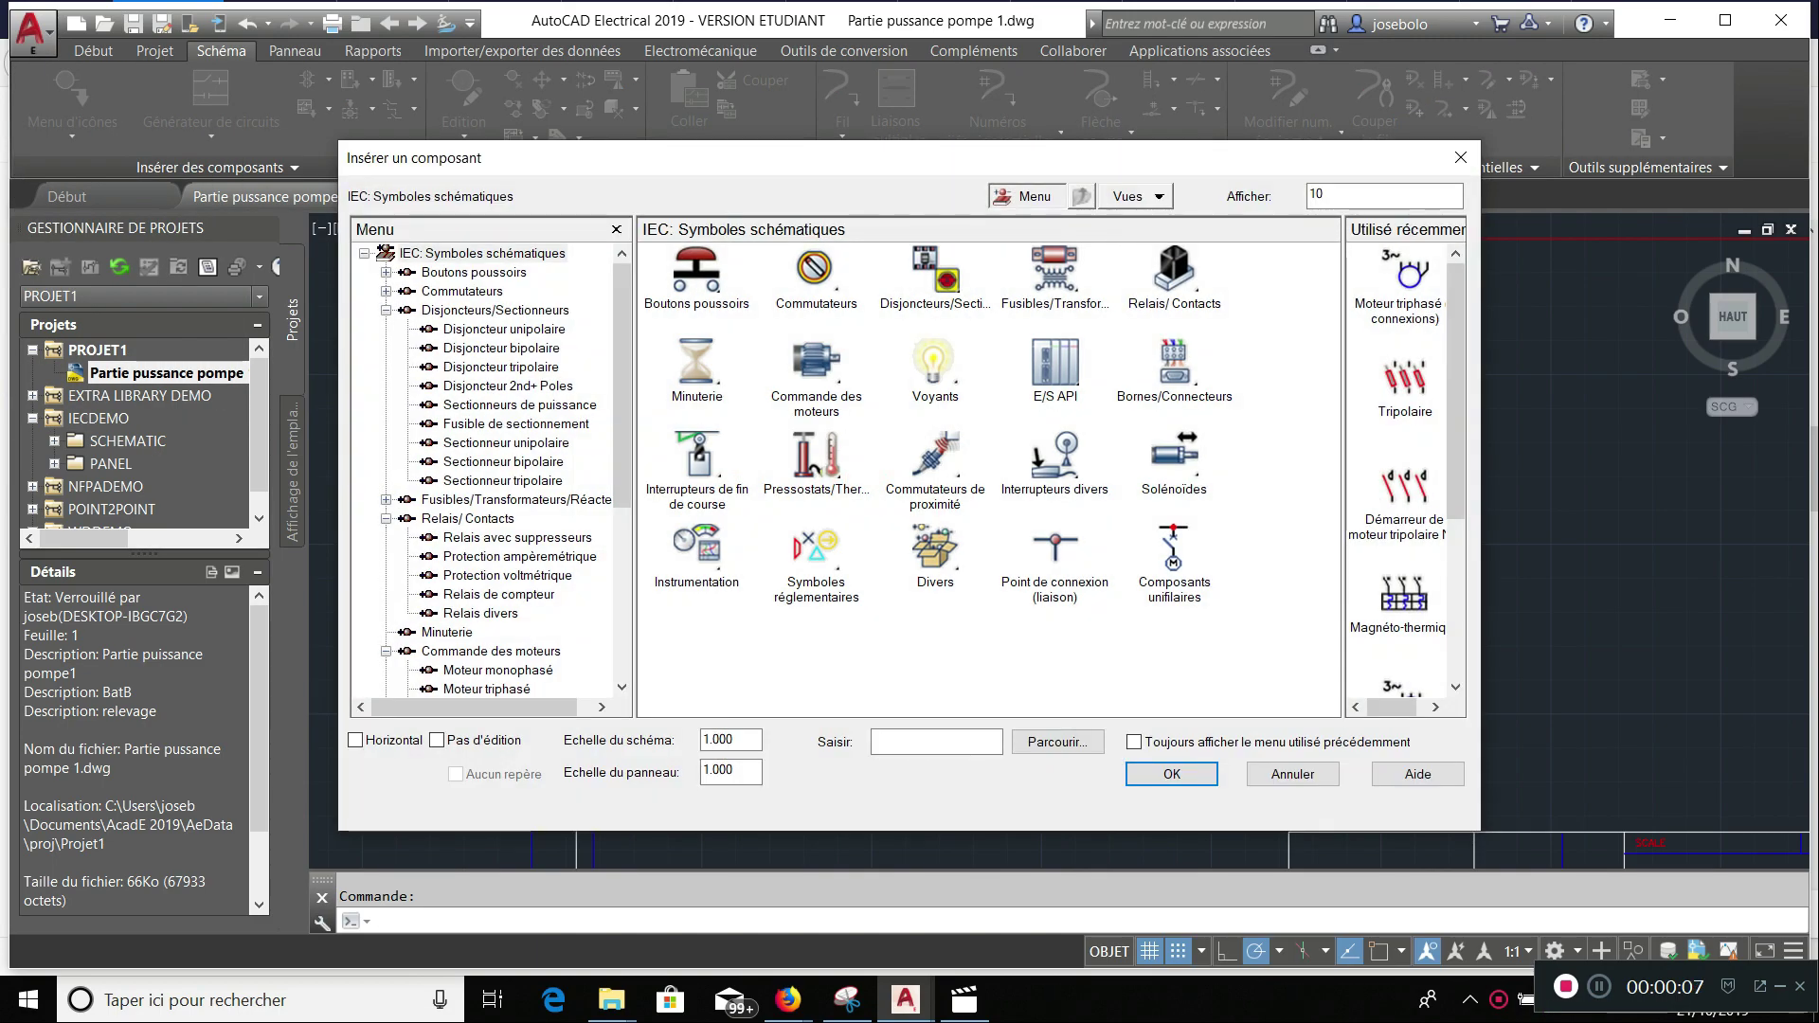
{"action": "left_click", "coordinate": [501, 367]}
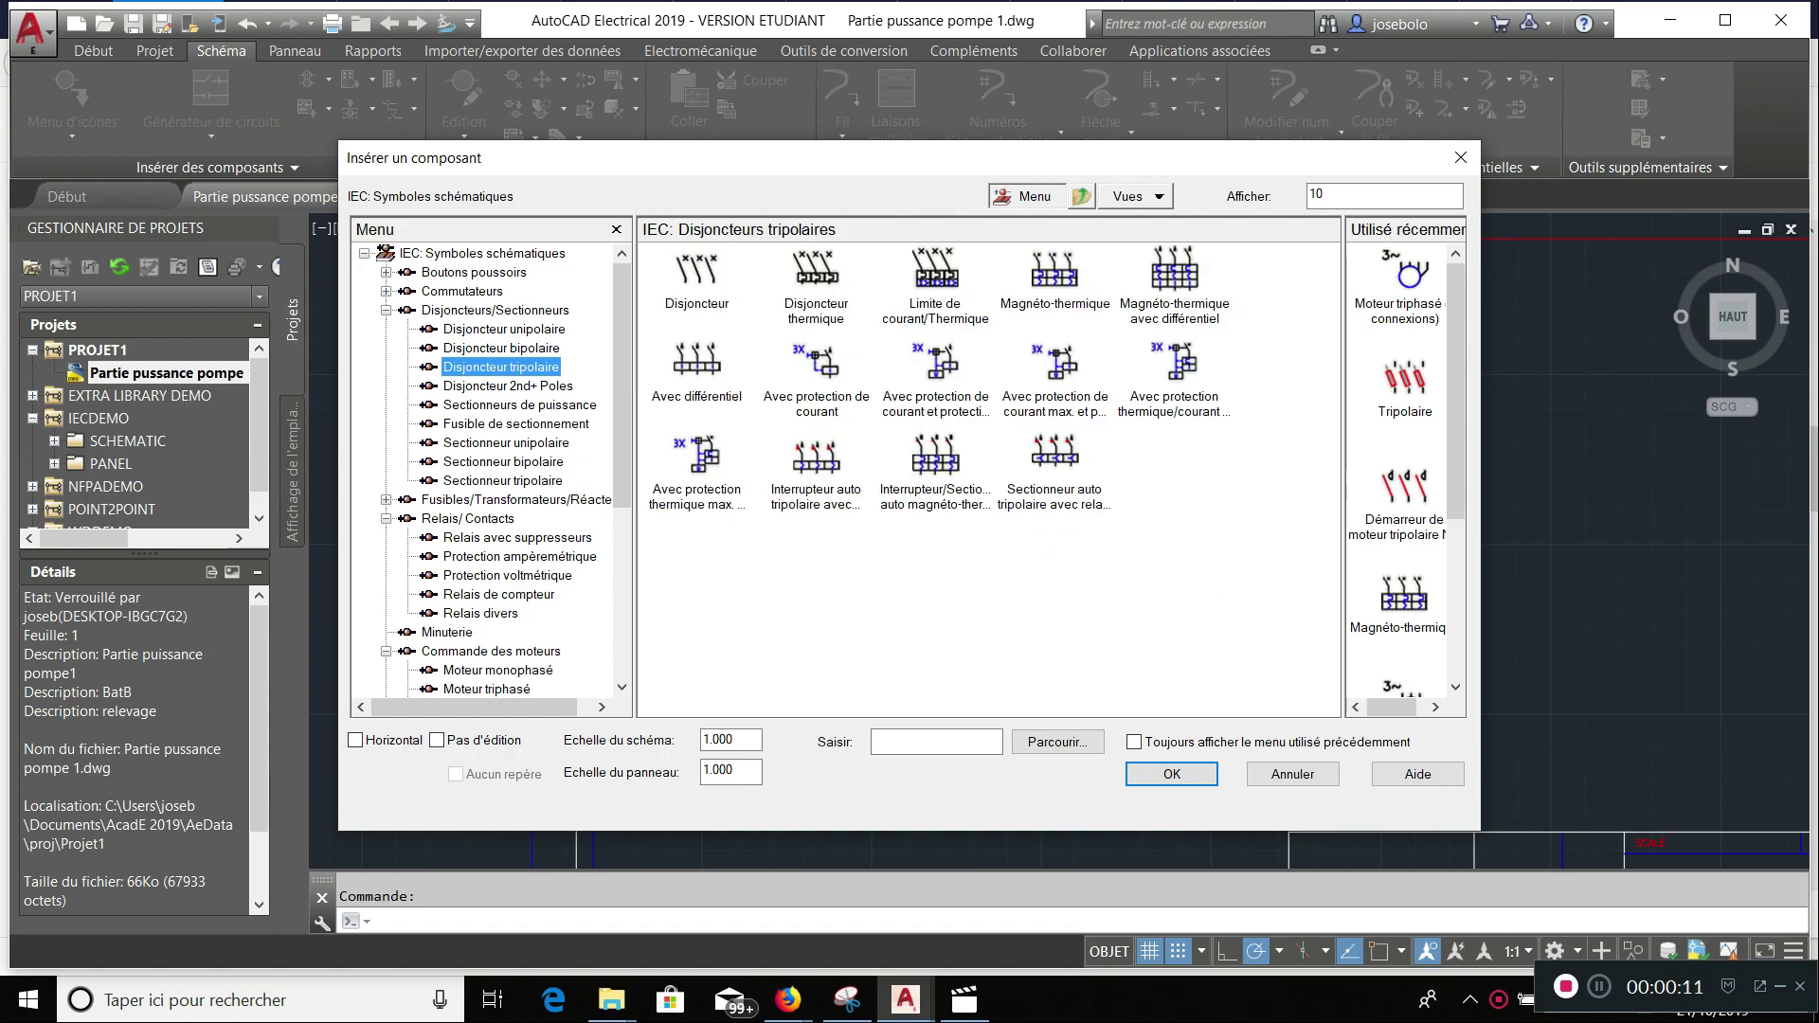
{"action": "left_click", "coordinate": [815, 275]}
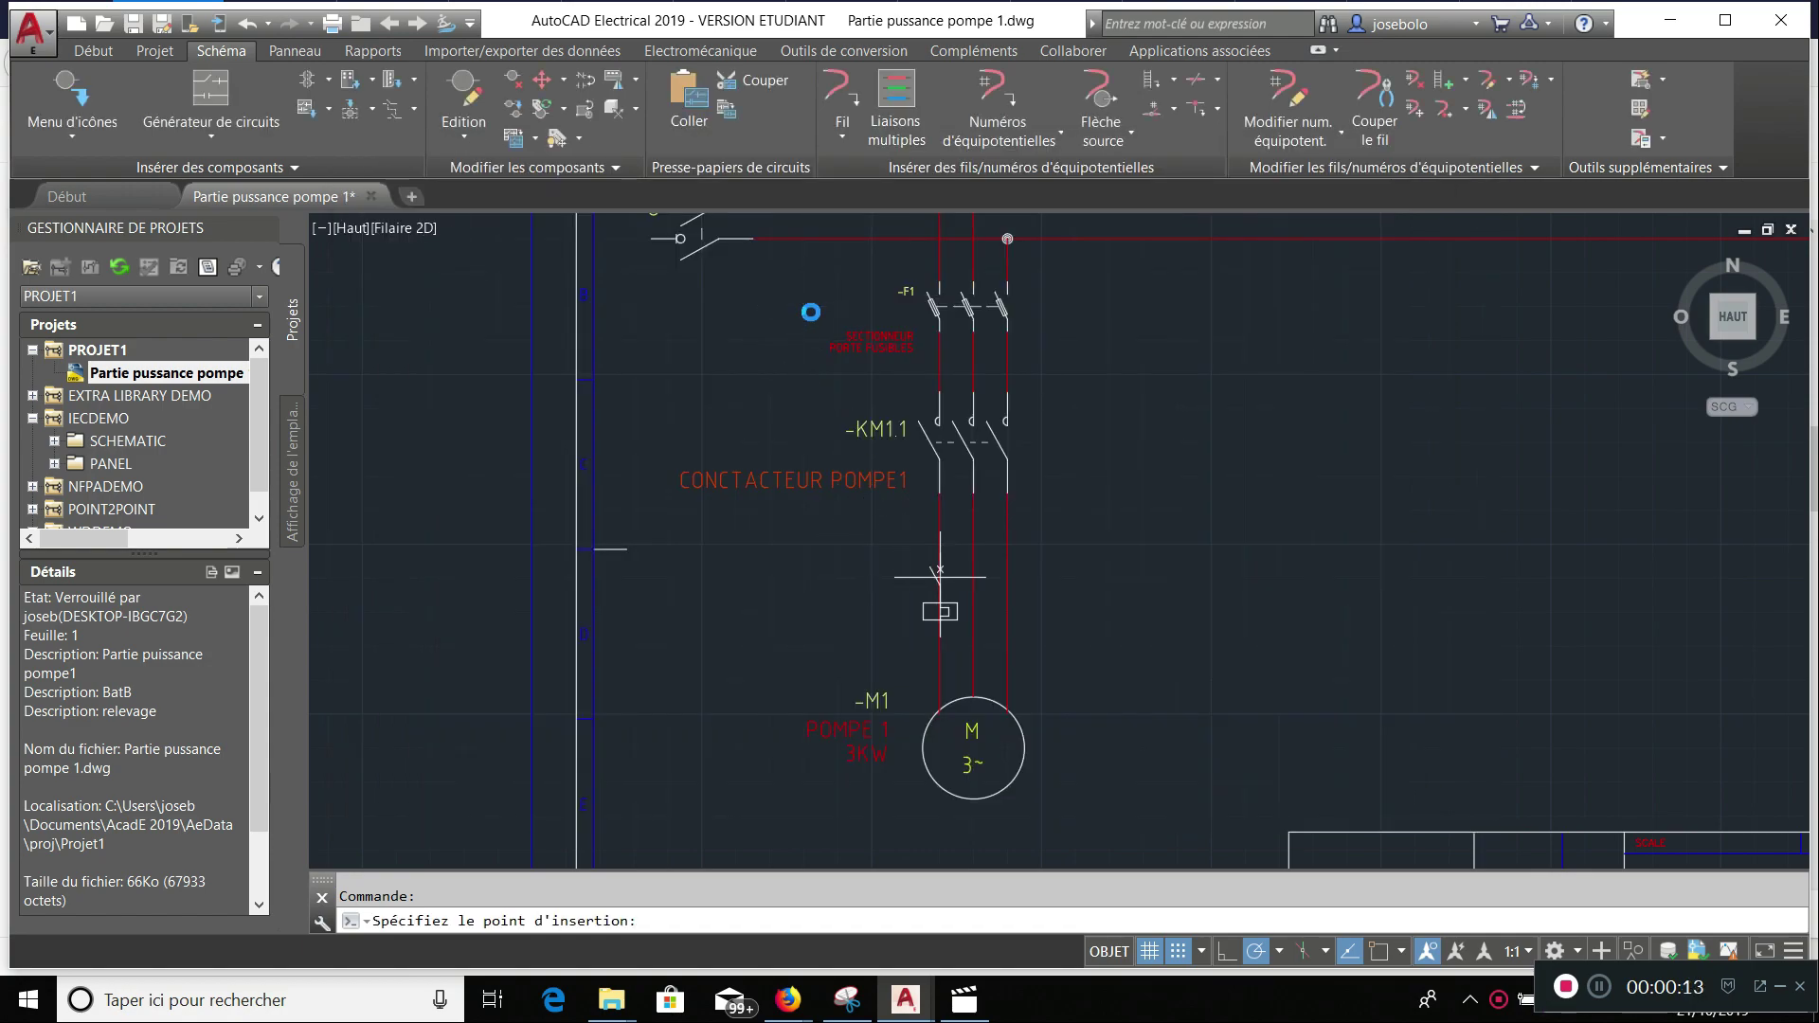
{"action": "left_click", "coordinate": [936, 569]}
{"action": "left_click", "coordinate": [980, 495]}
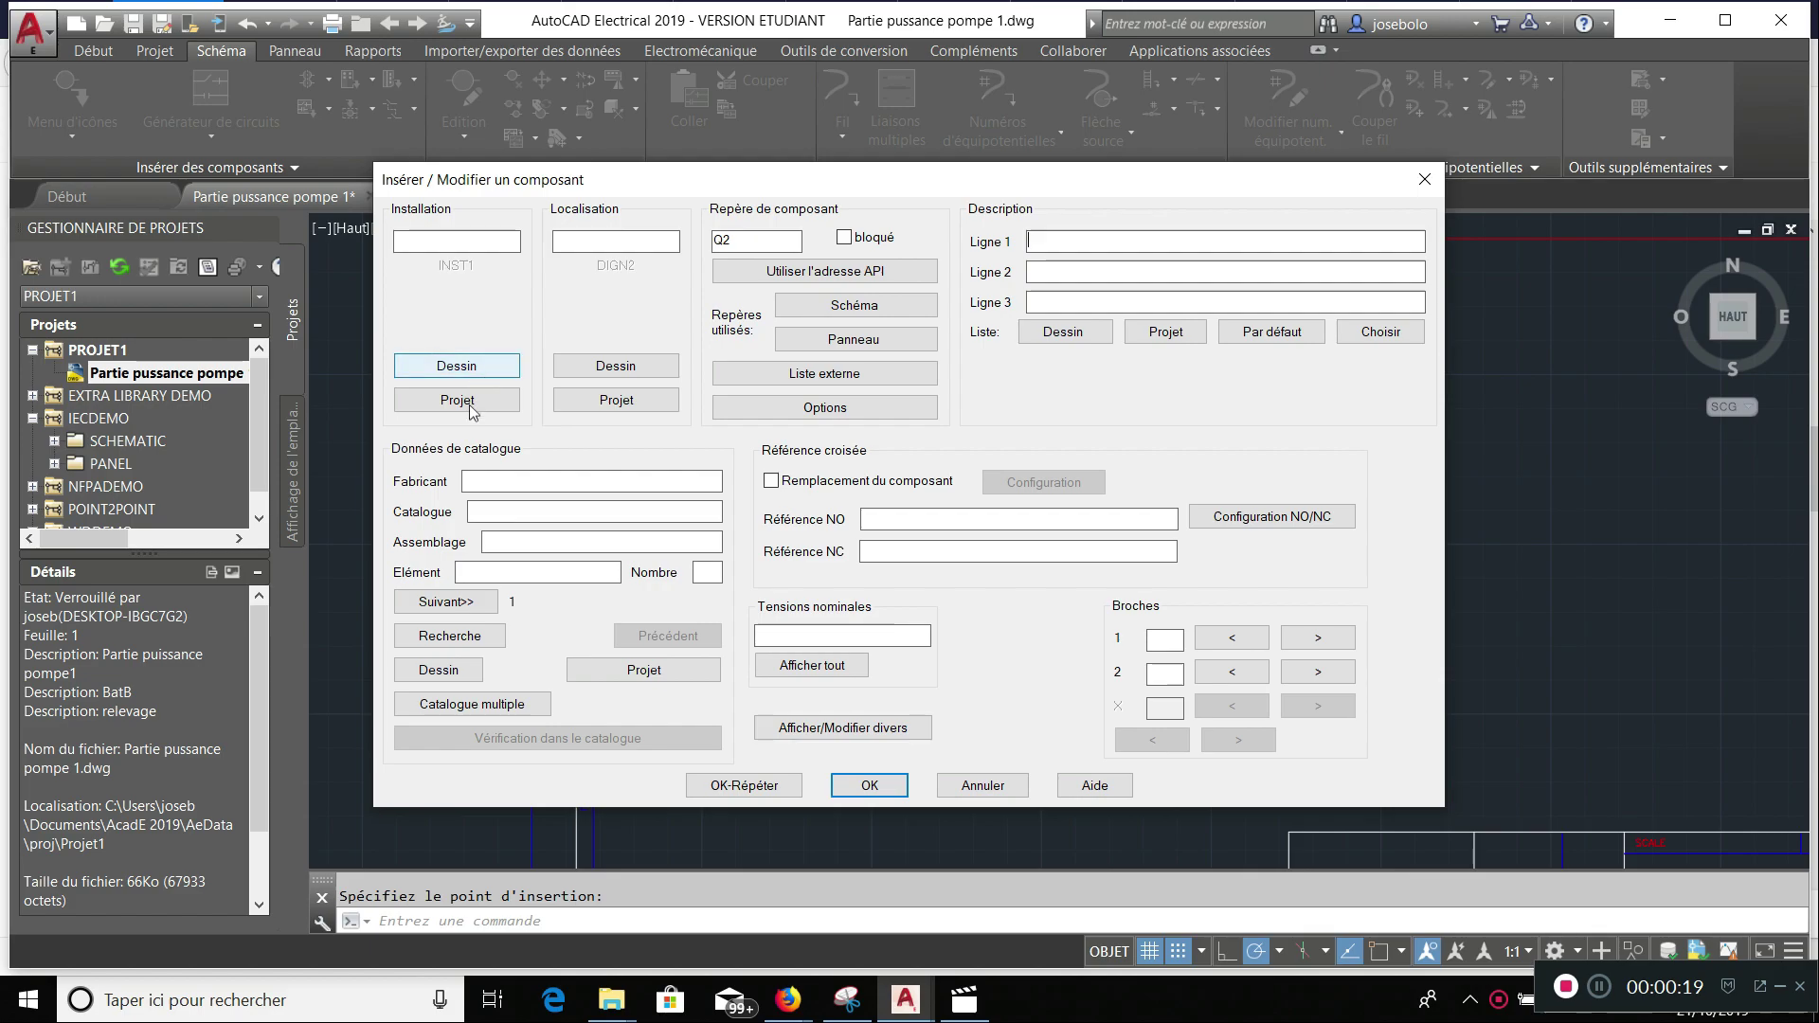
- Assign installation INST1 and location DIGN2 from the drawing's lists to thermal circuit breaker Q2
{"action": "left_click", "coordinate": [464, 369]}
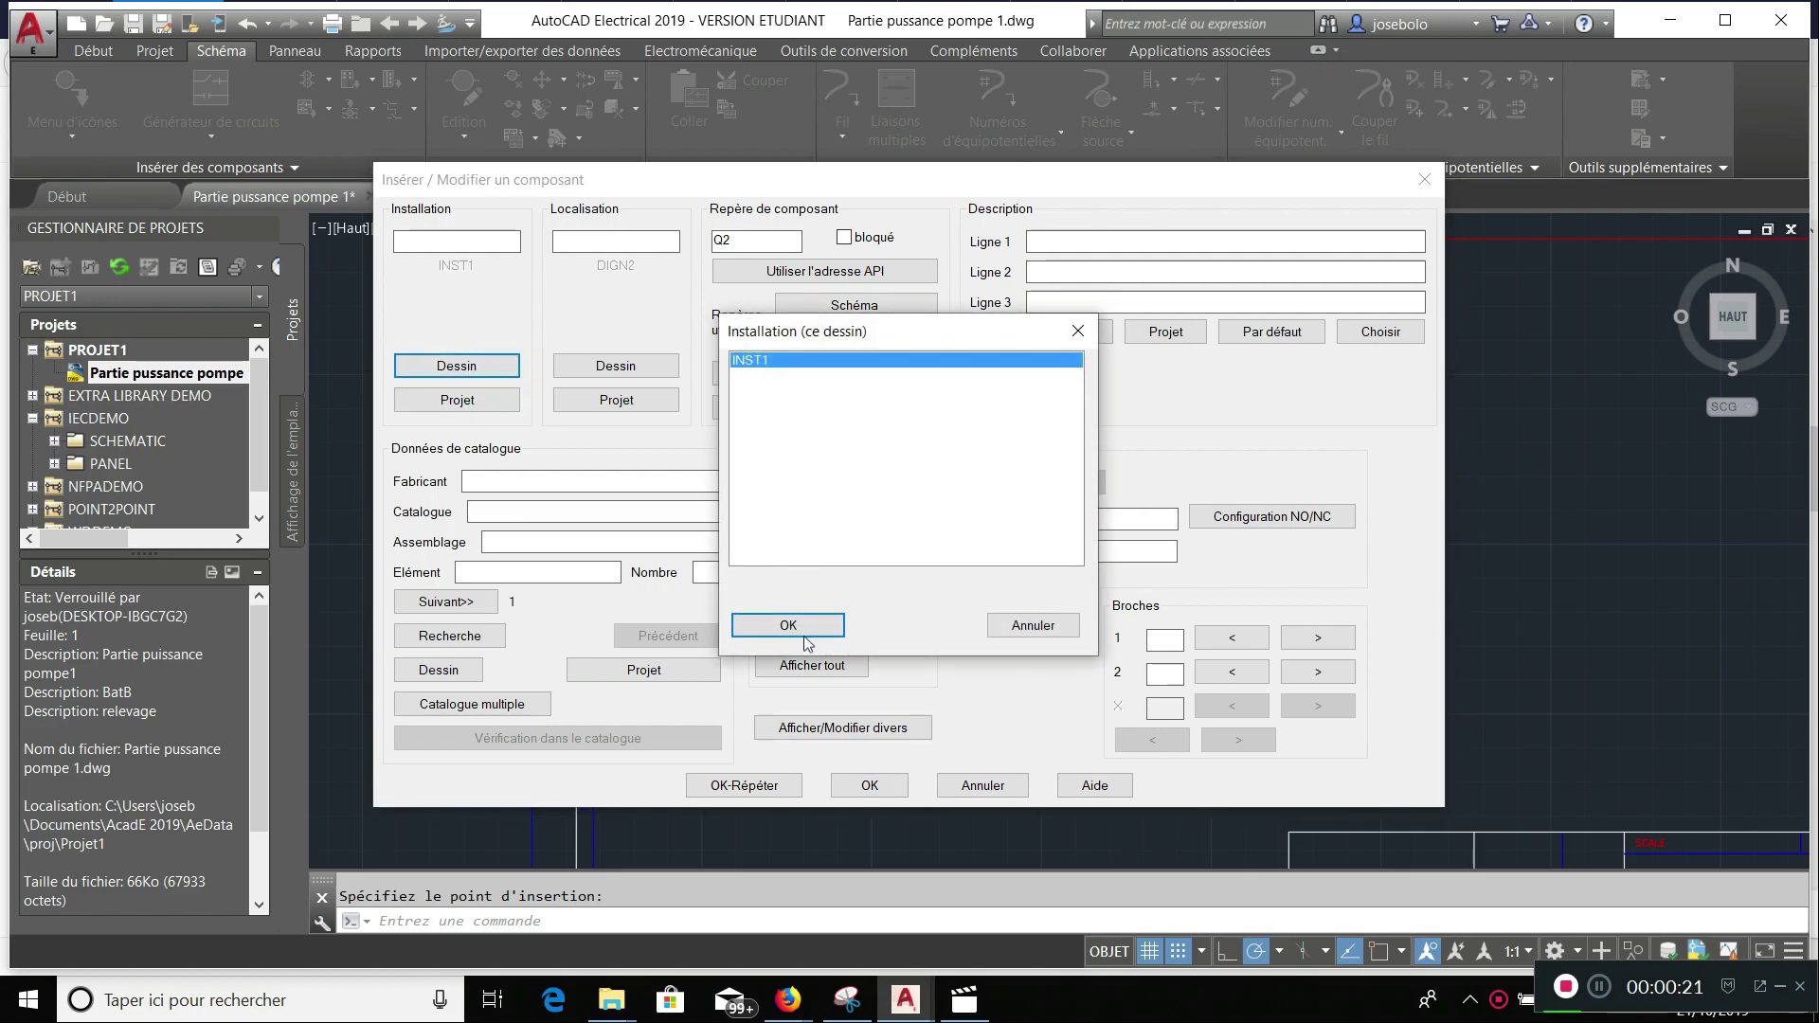
{"action": "left_click", "coordinate": [806, 629]}
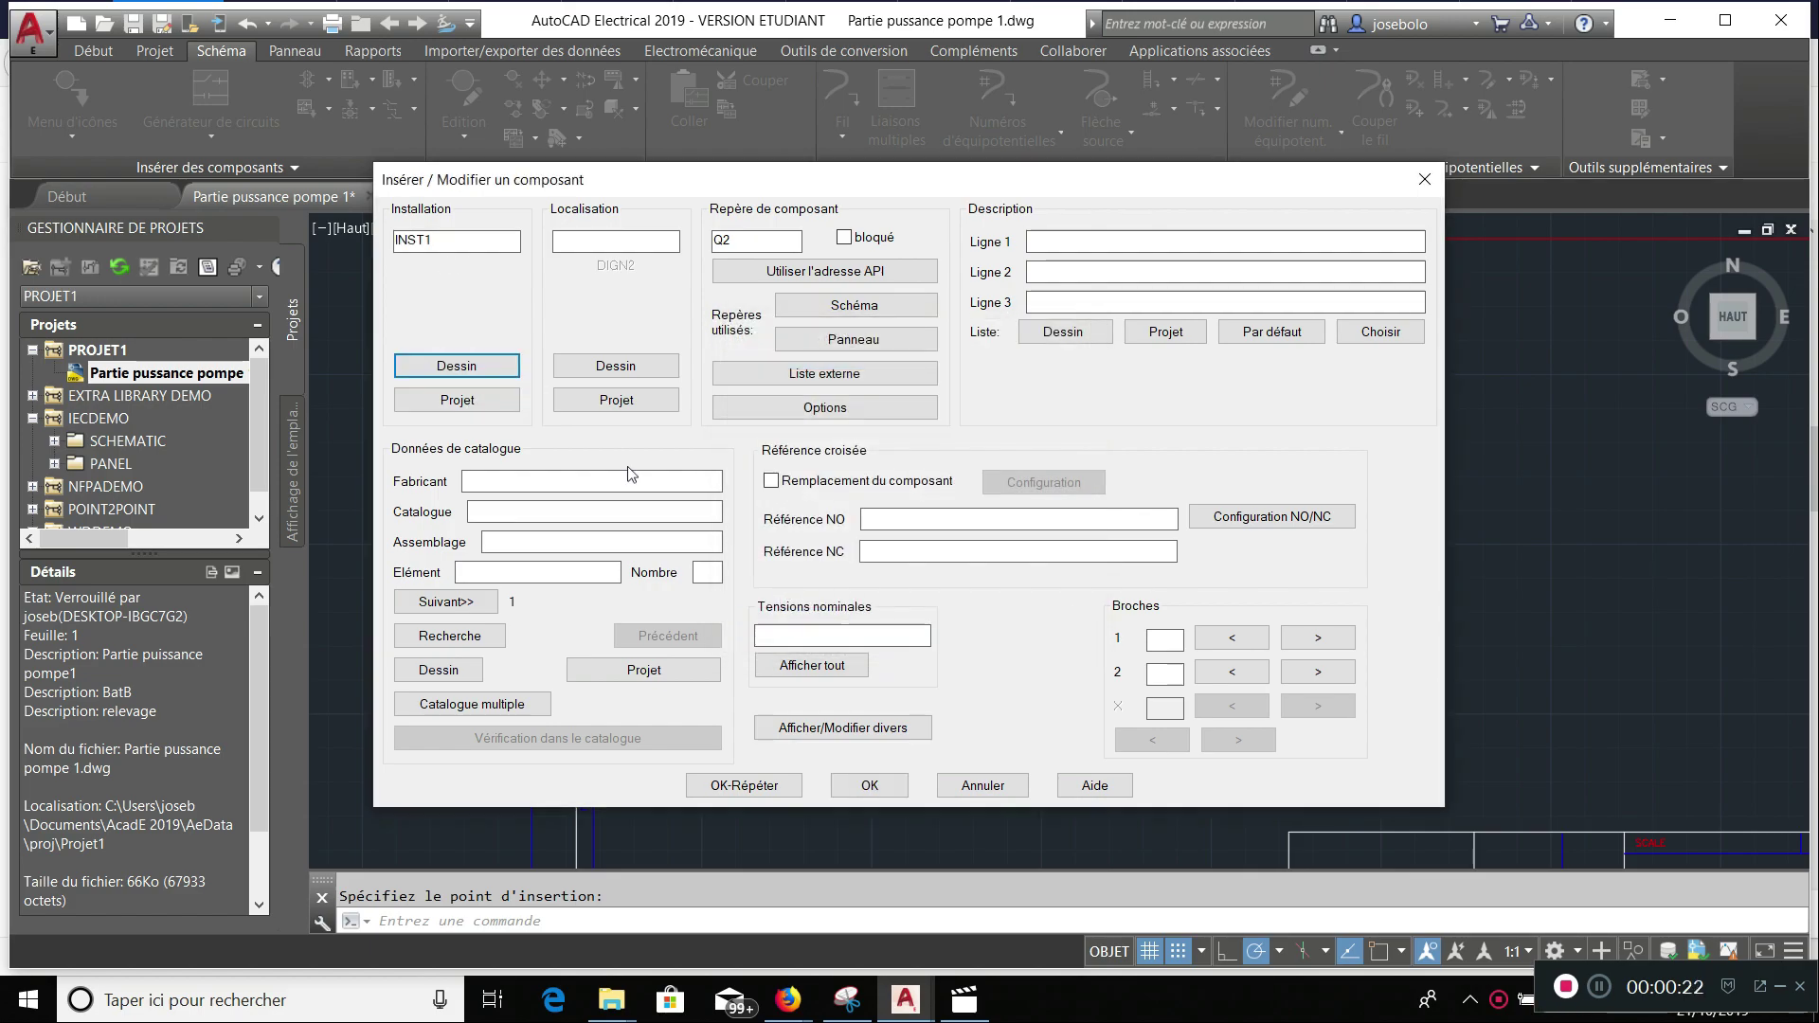
{"action": "left_click", "coordinate": [606, 370]}
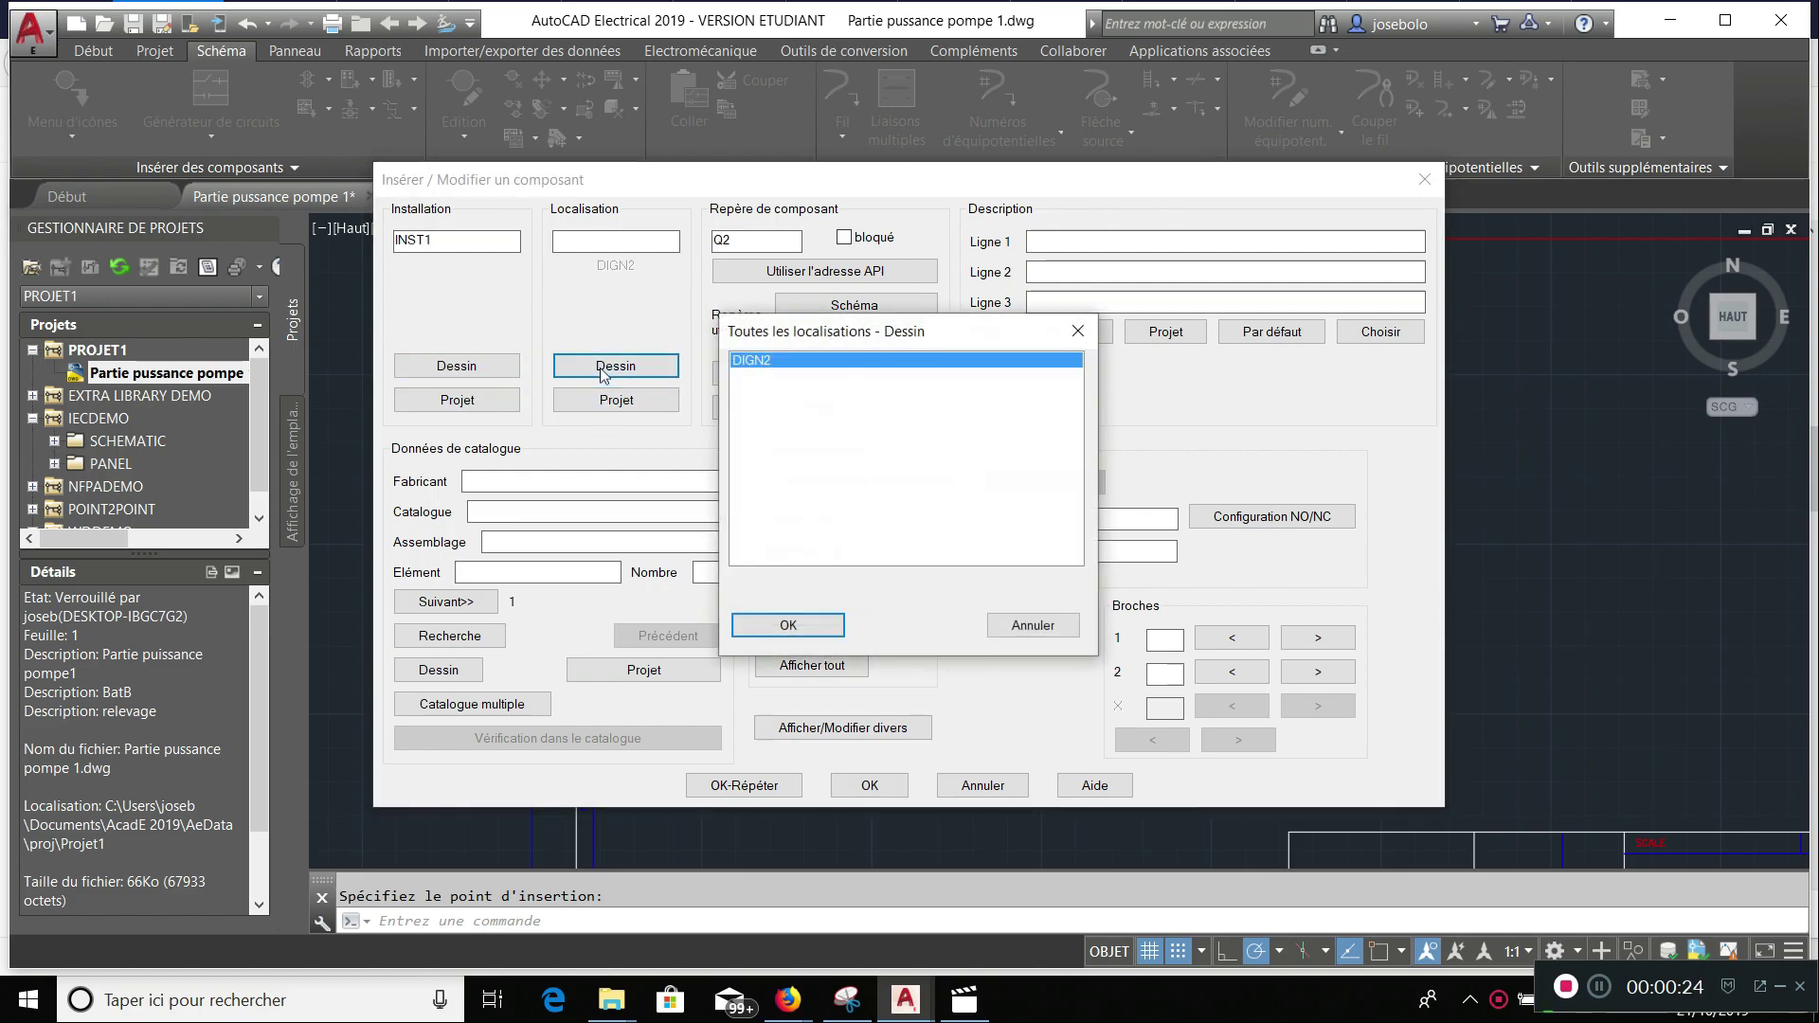
{"action": "left_click", "coordinate": [804, 633]}
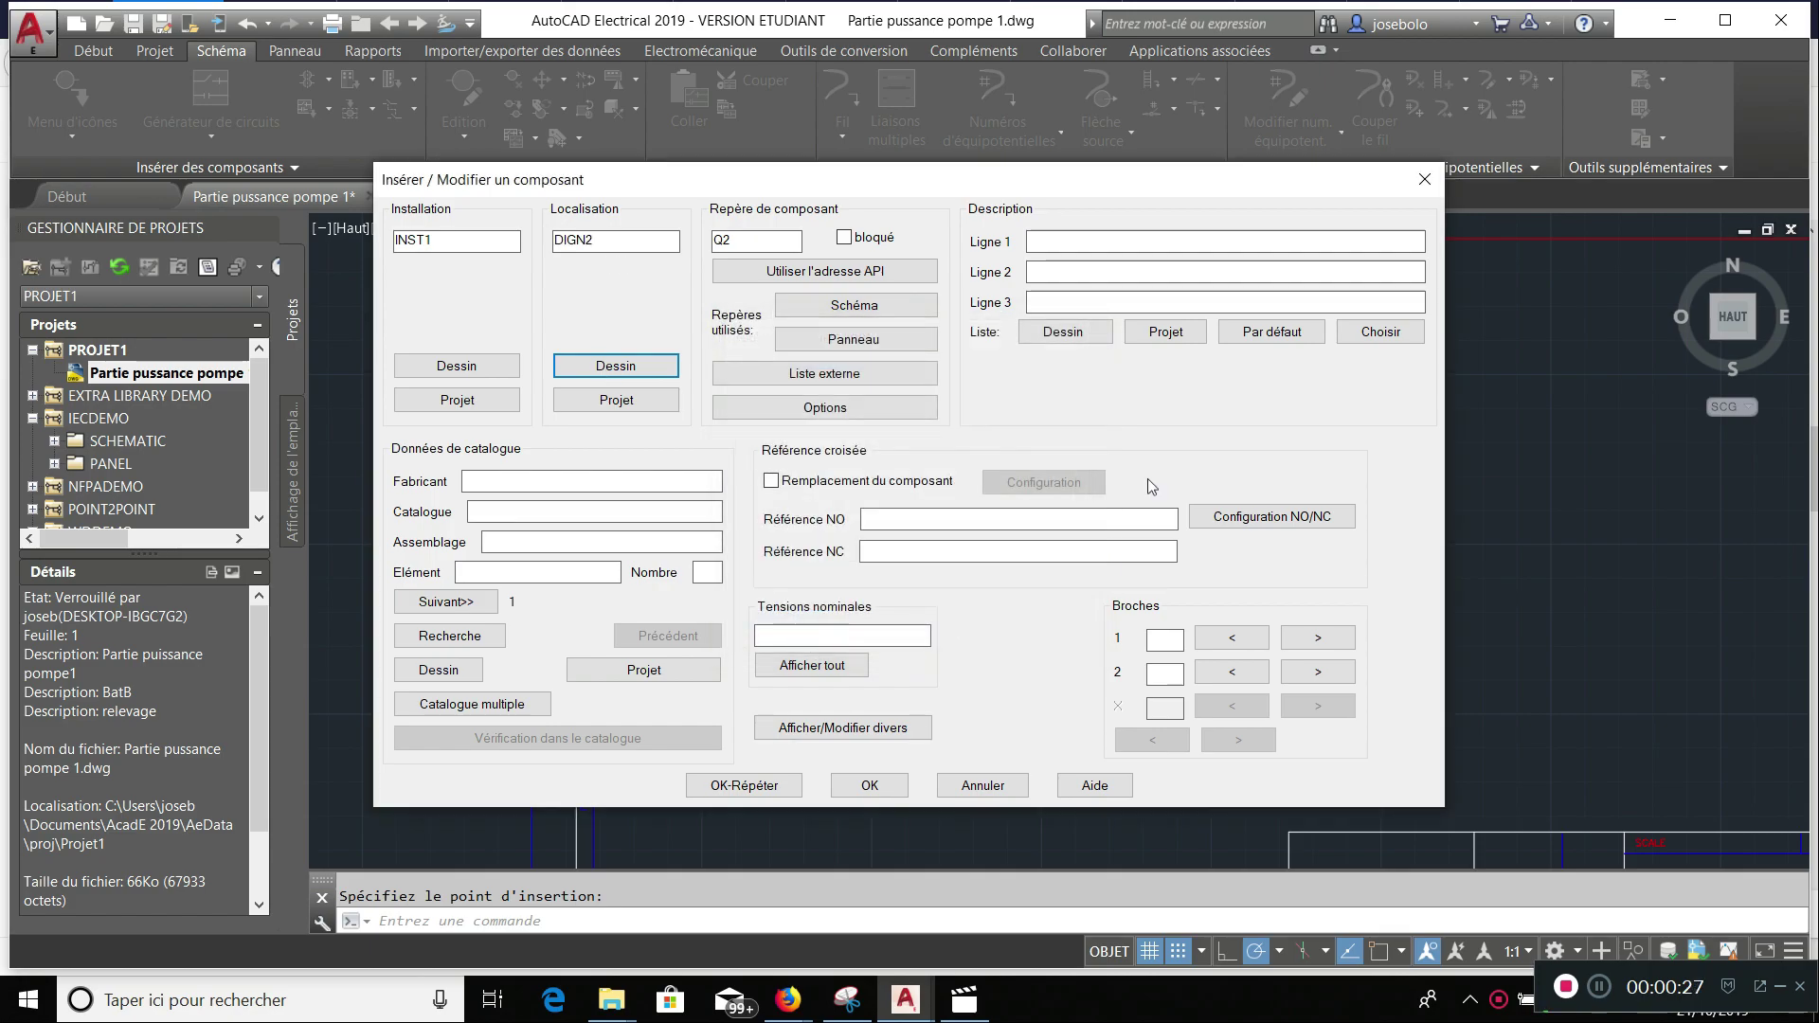
- Describe circuit breaker Q2 as "disjoncteur thermique" on line 1 and "pompe 1" on line 2, and confirm the component
{"action": "left_click", "coordinate": [1097, 249]}
{"action": "type", "text": "disjoncteur thermique"}
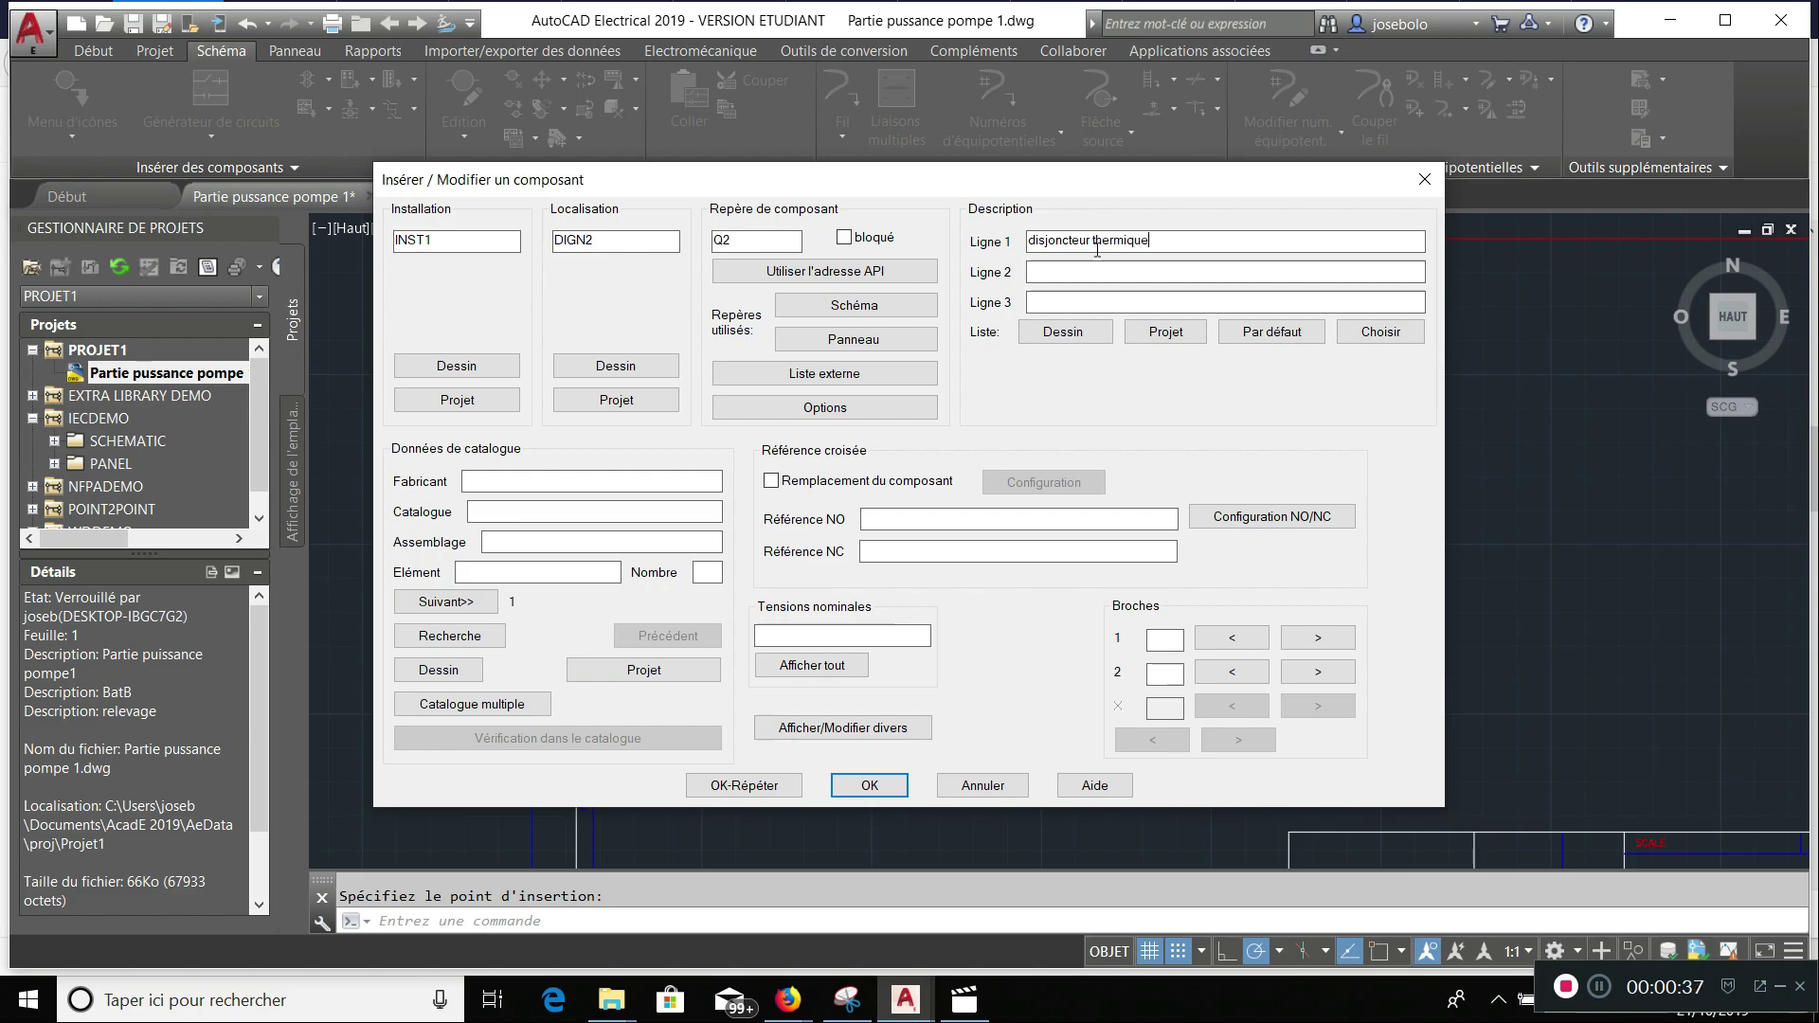
{"action": "left_click", "coordinate": [1087, 275]}
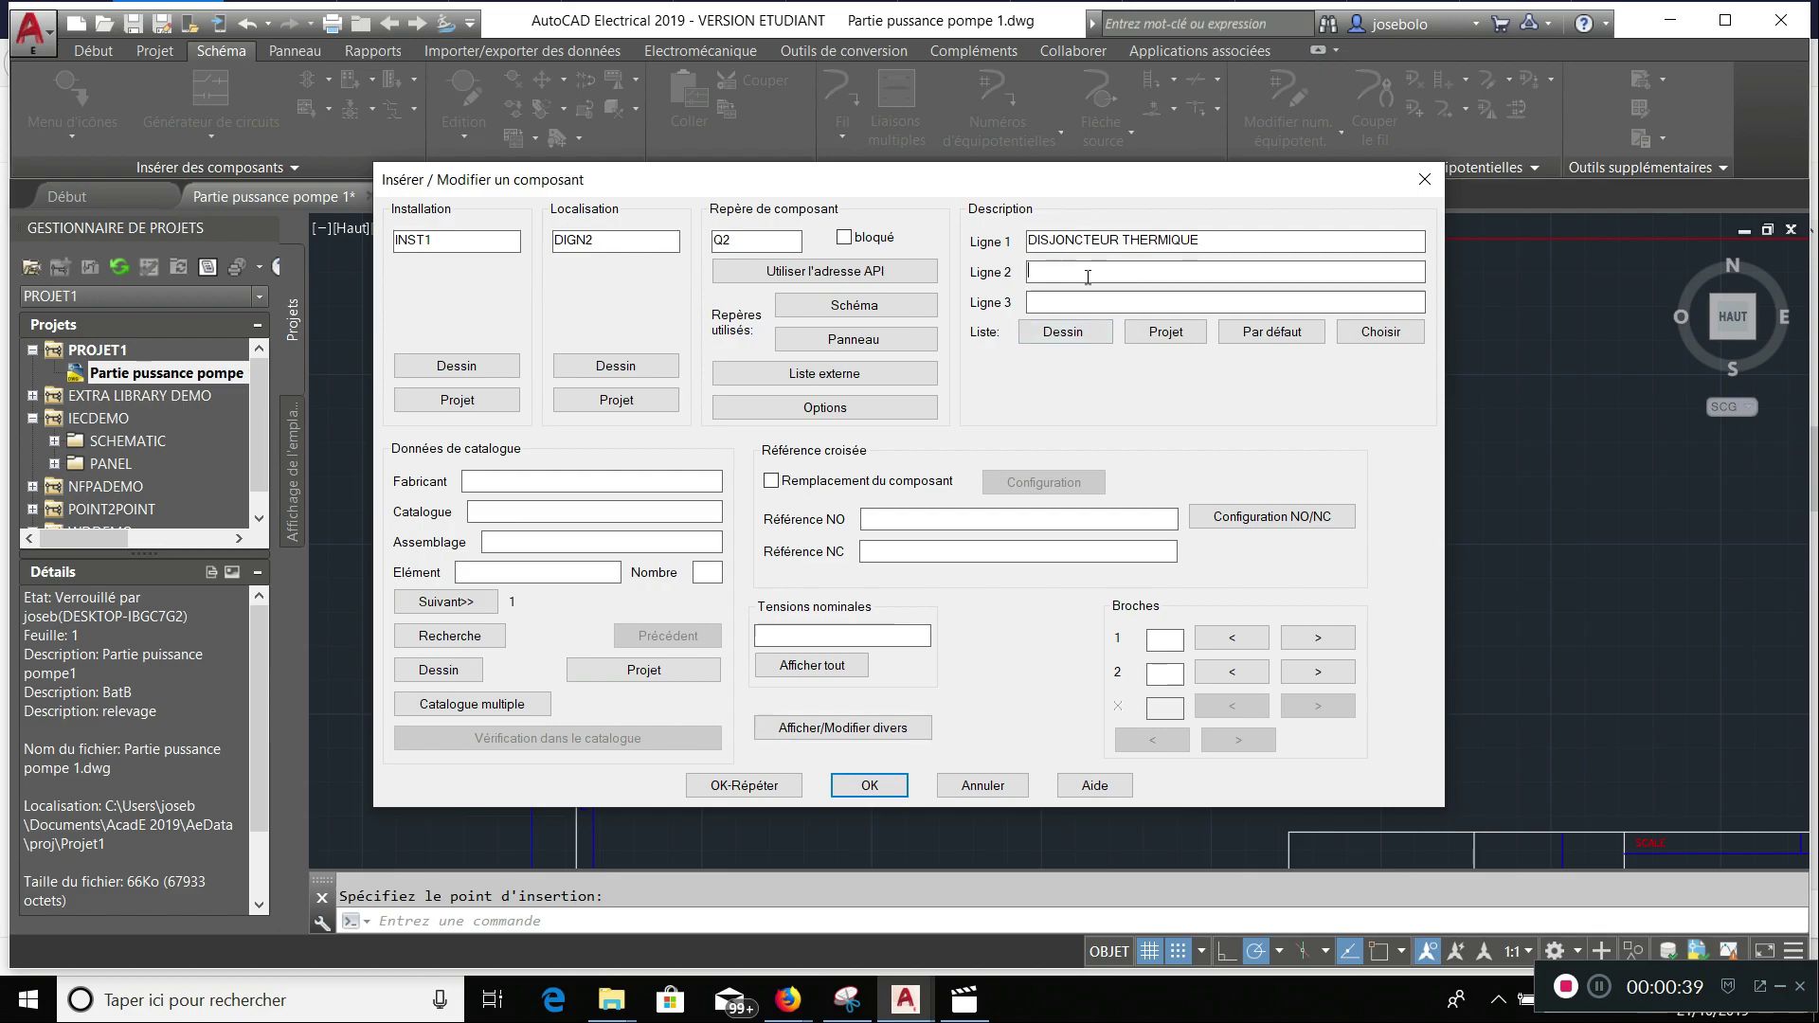
{"action": "type", "text": "pomp"}
{"action": "left_click", "coordinate": [901, 788]}
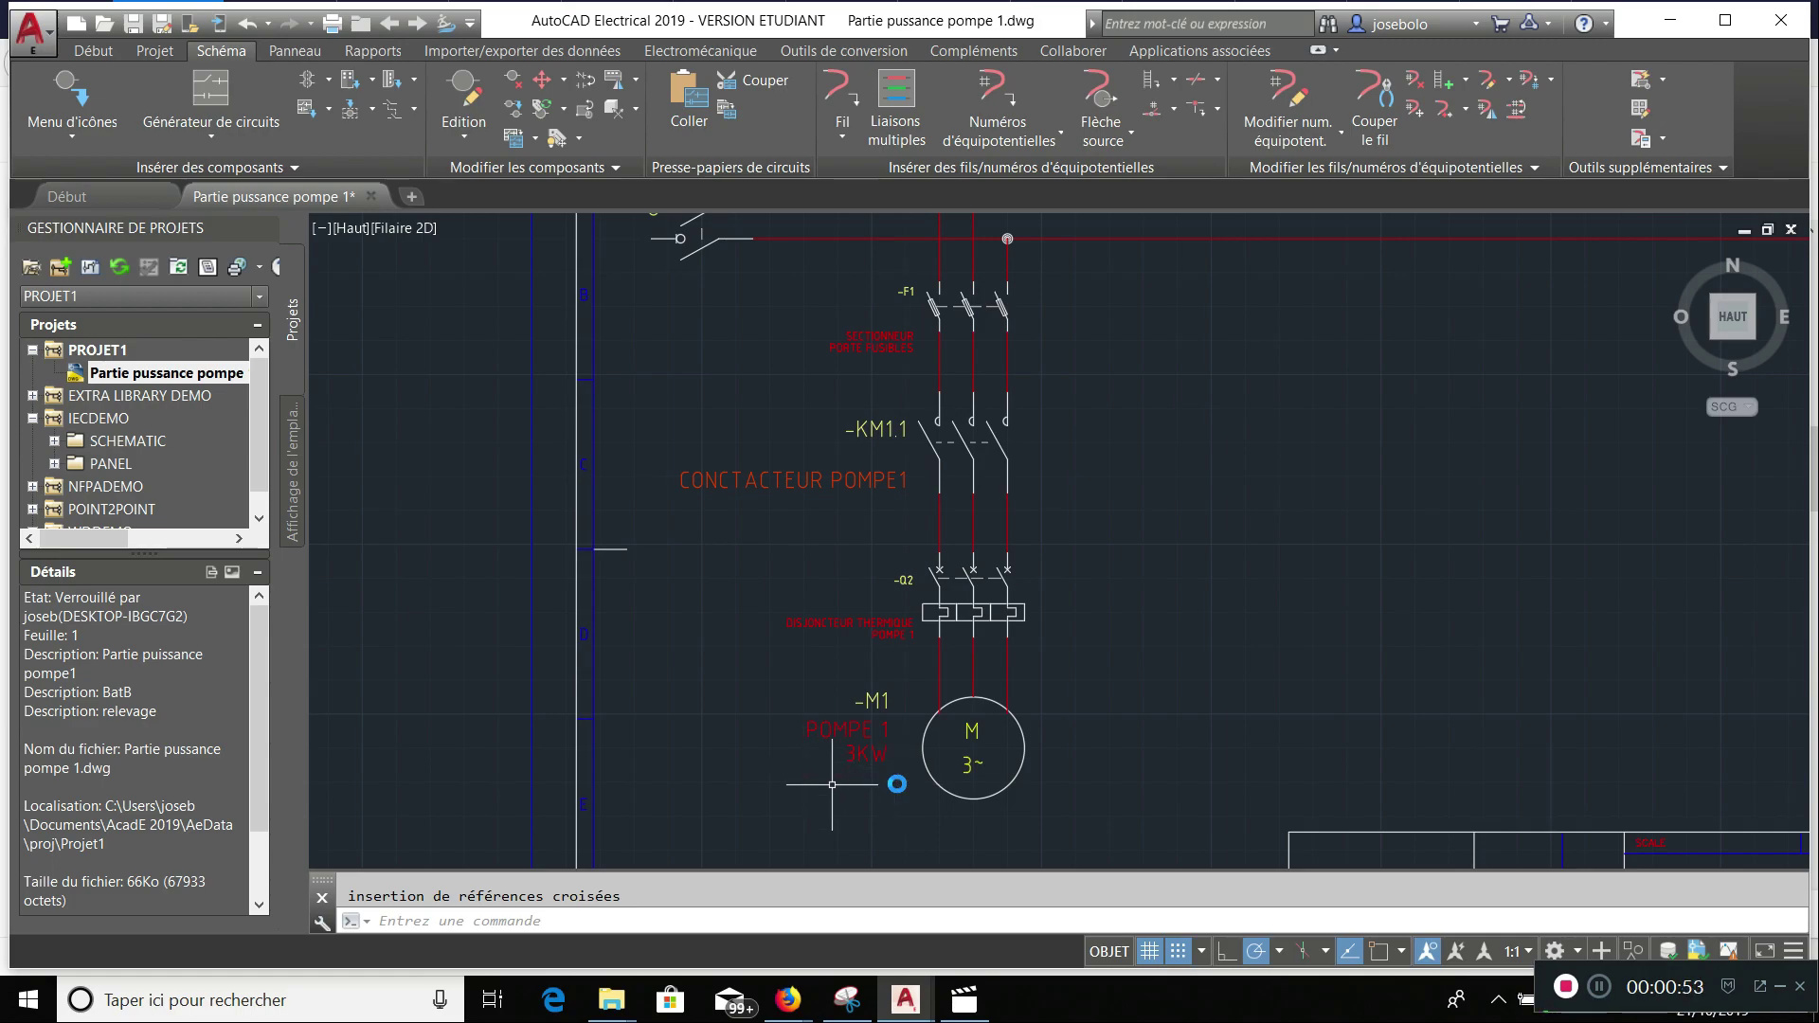
- Toggle snap mode and the grid display off and back on
{"action": "left_click", "coordinate": [1183, 956]}
{"action": "left_click", "coordinate": [1149, 956]}
{"action": "left_click", "coordinate": [1148, 956]}
{"action": "left_click", "coordinate": [1179, 957]}
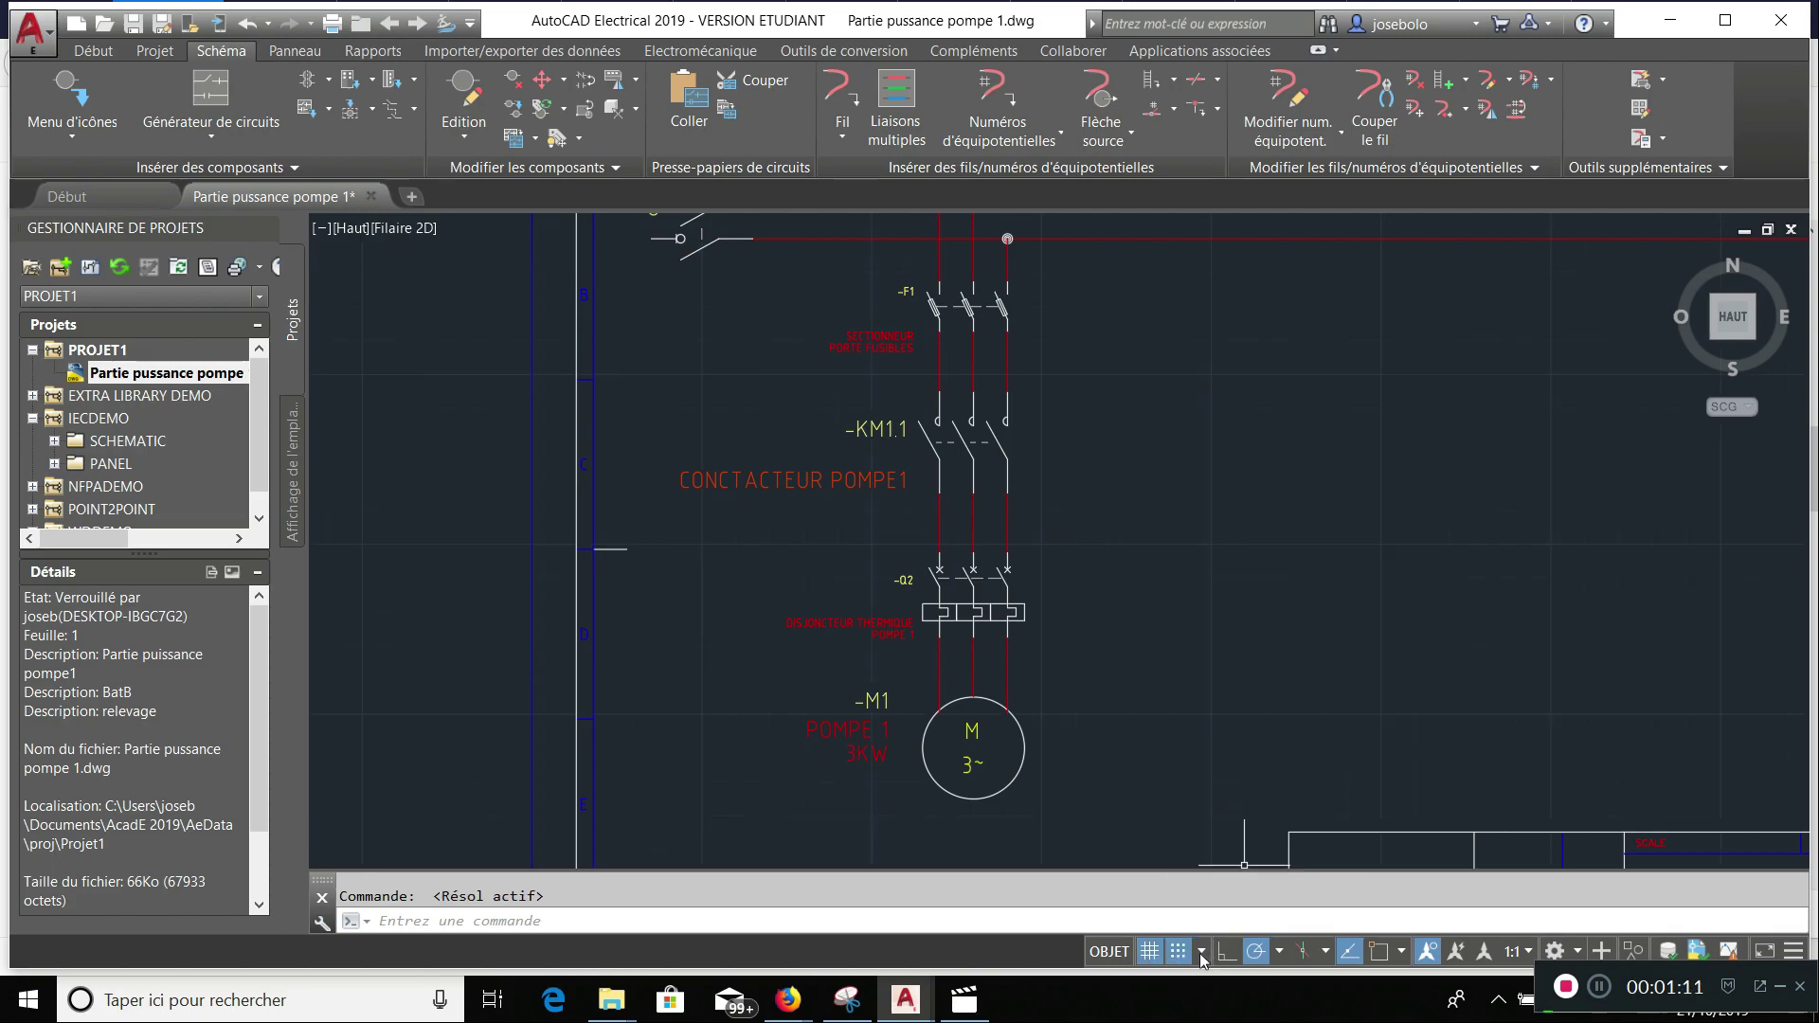
- Review the snap and grid spacing in the drafting settings and close them
{"action": "left_click", "coordinate": [1199, 953]}
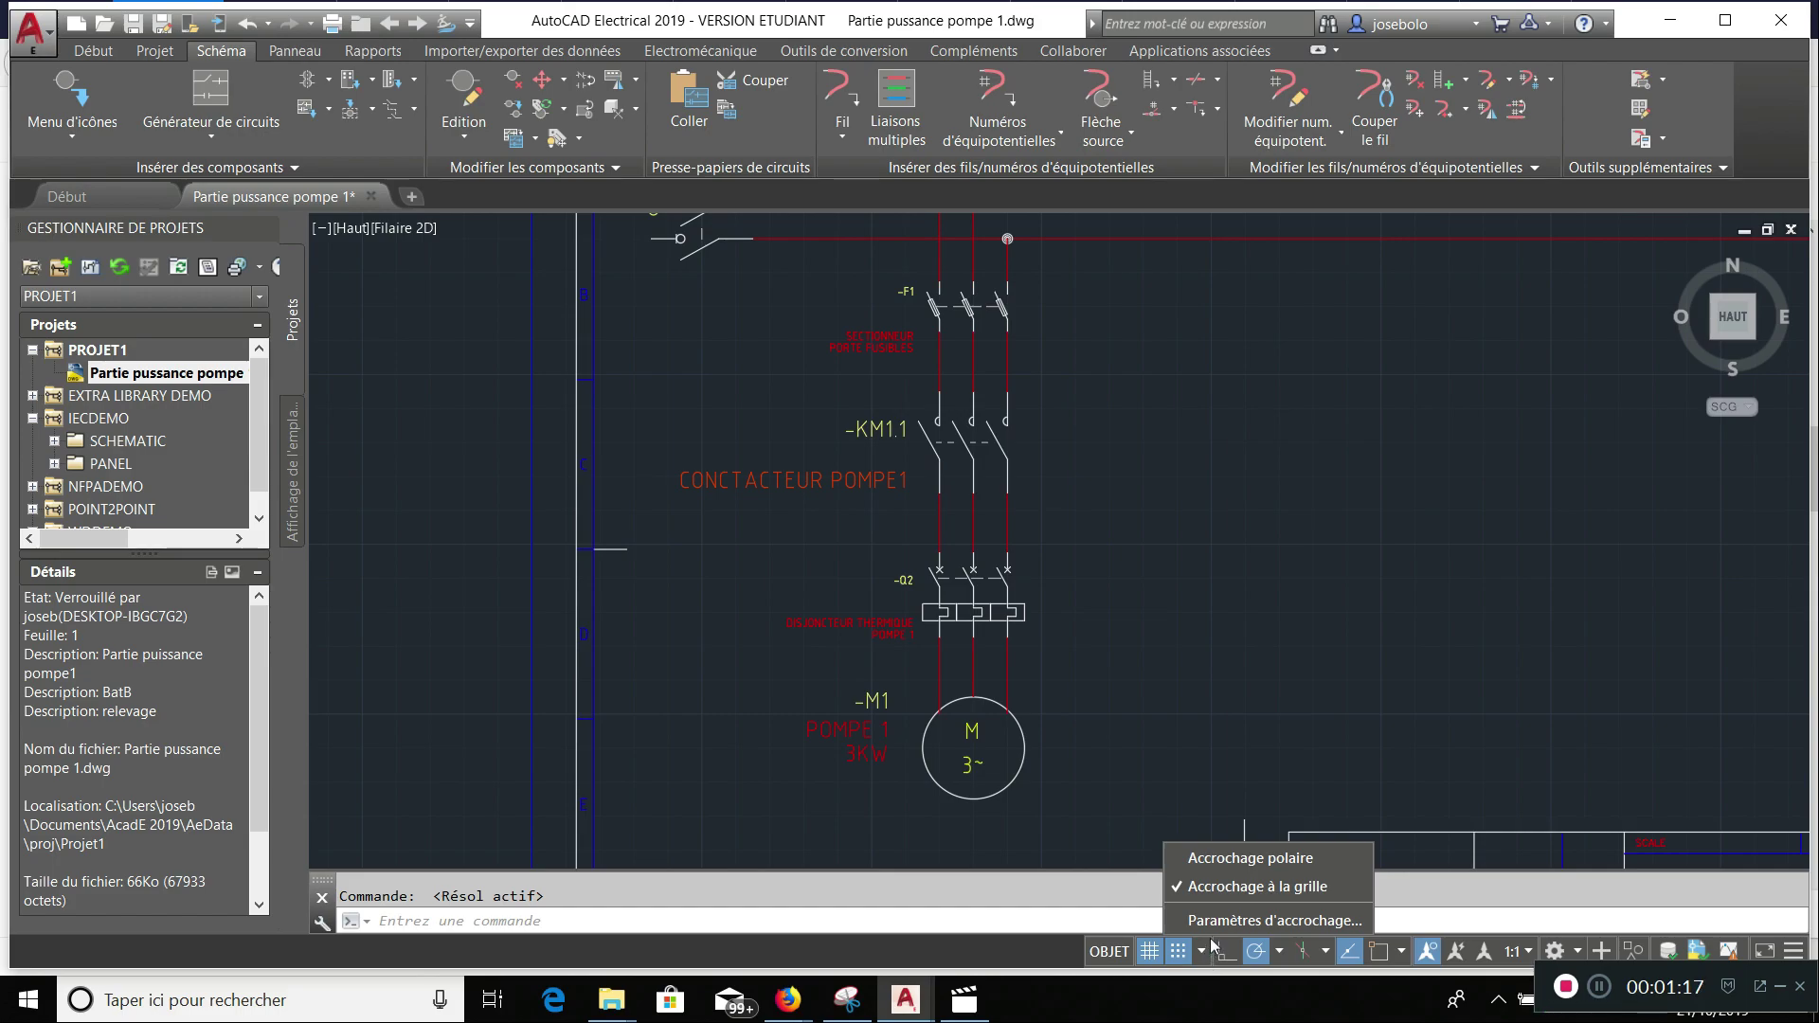
{"action": "left_click", "coordinate": [1210, 926]}
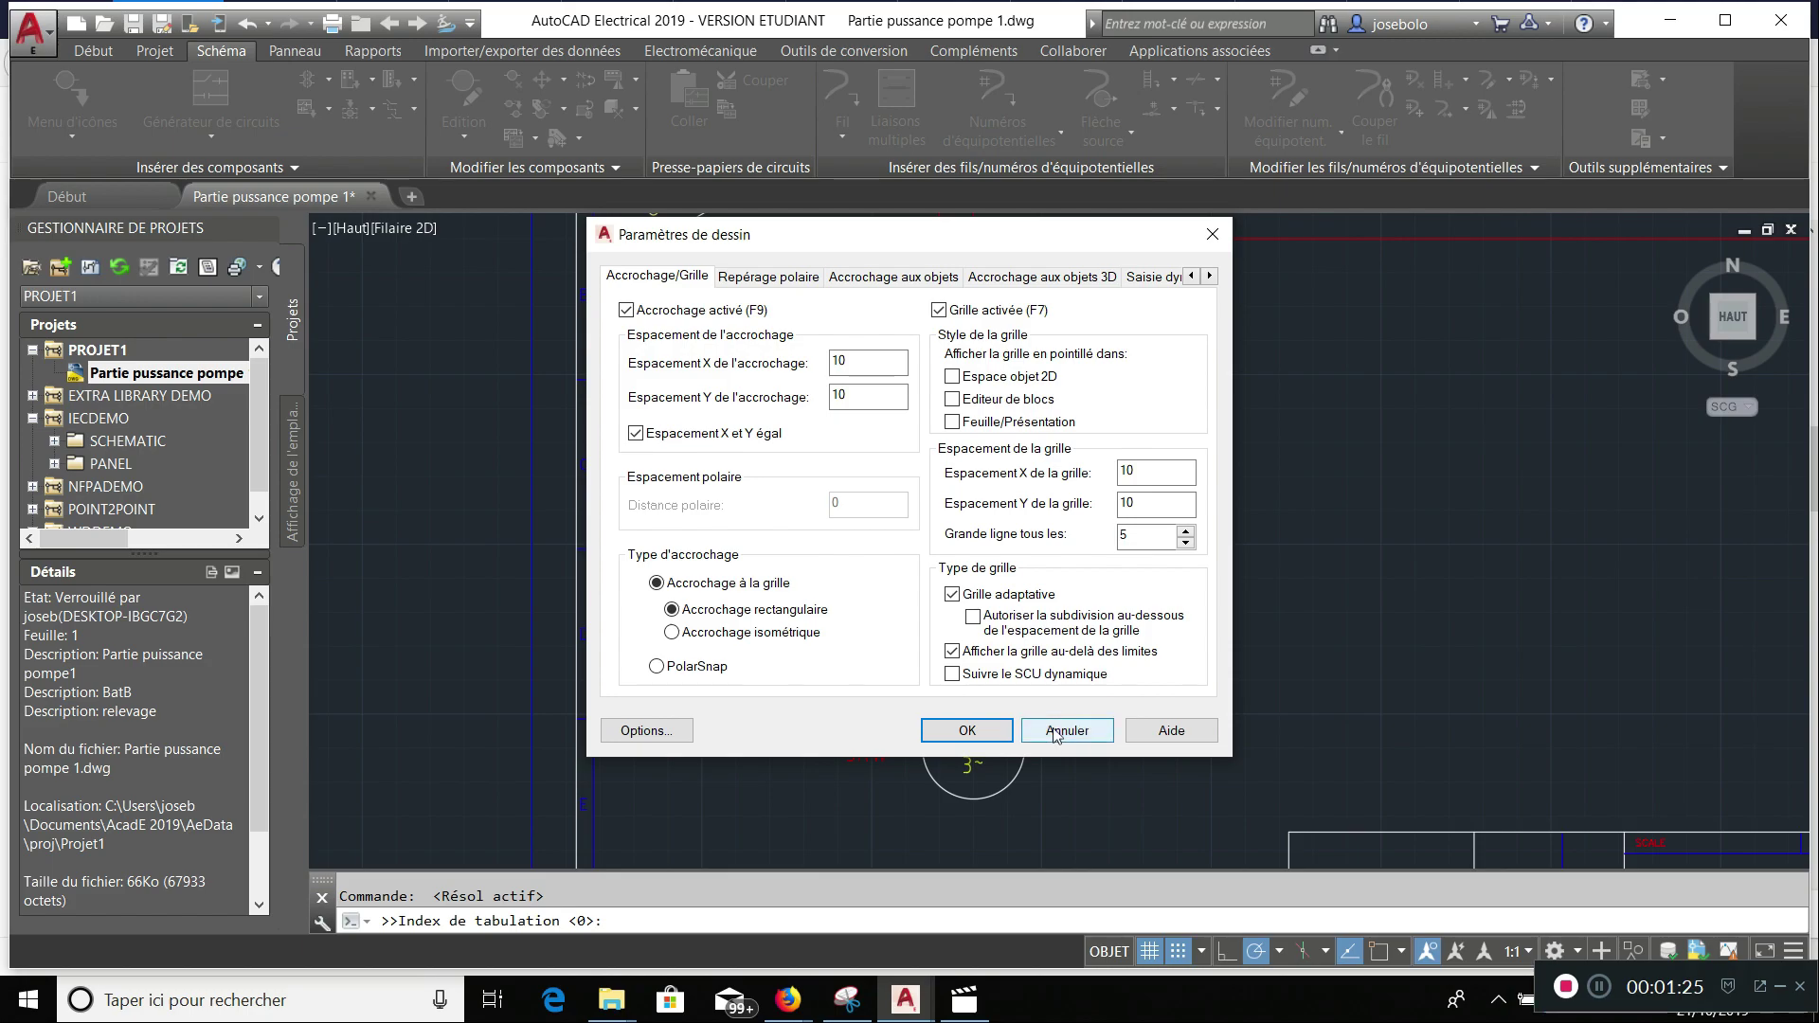
{"action": "left_click", "coordinate": [1002, 731]}
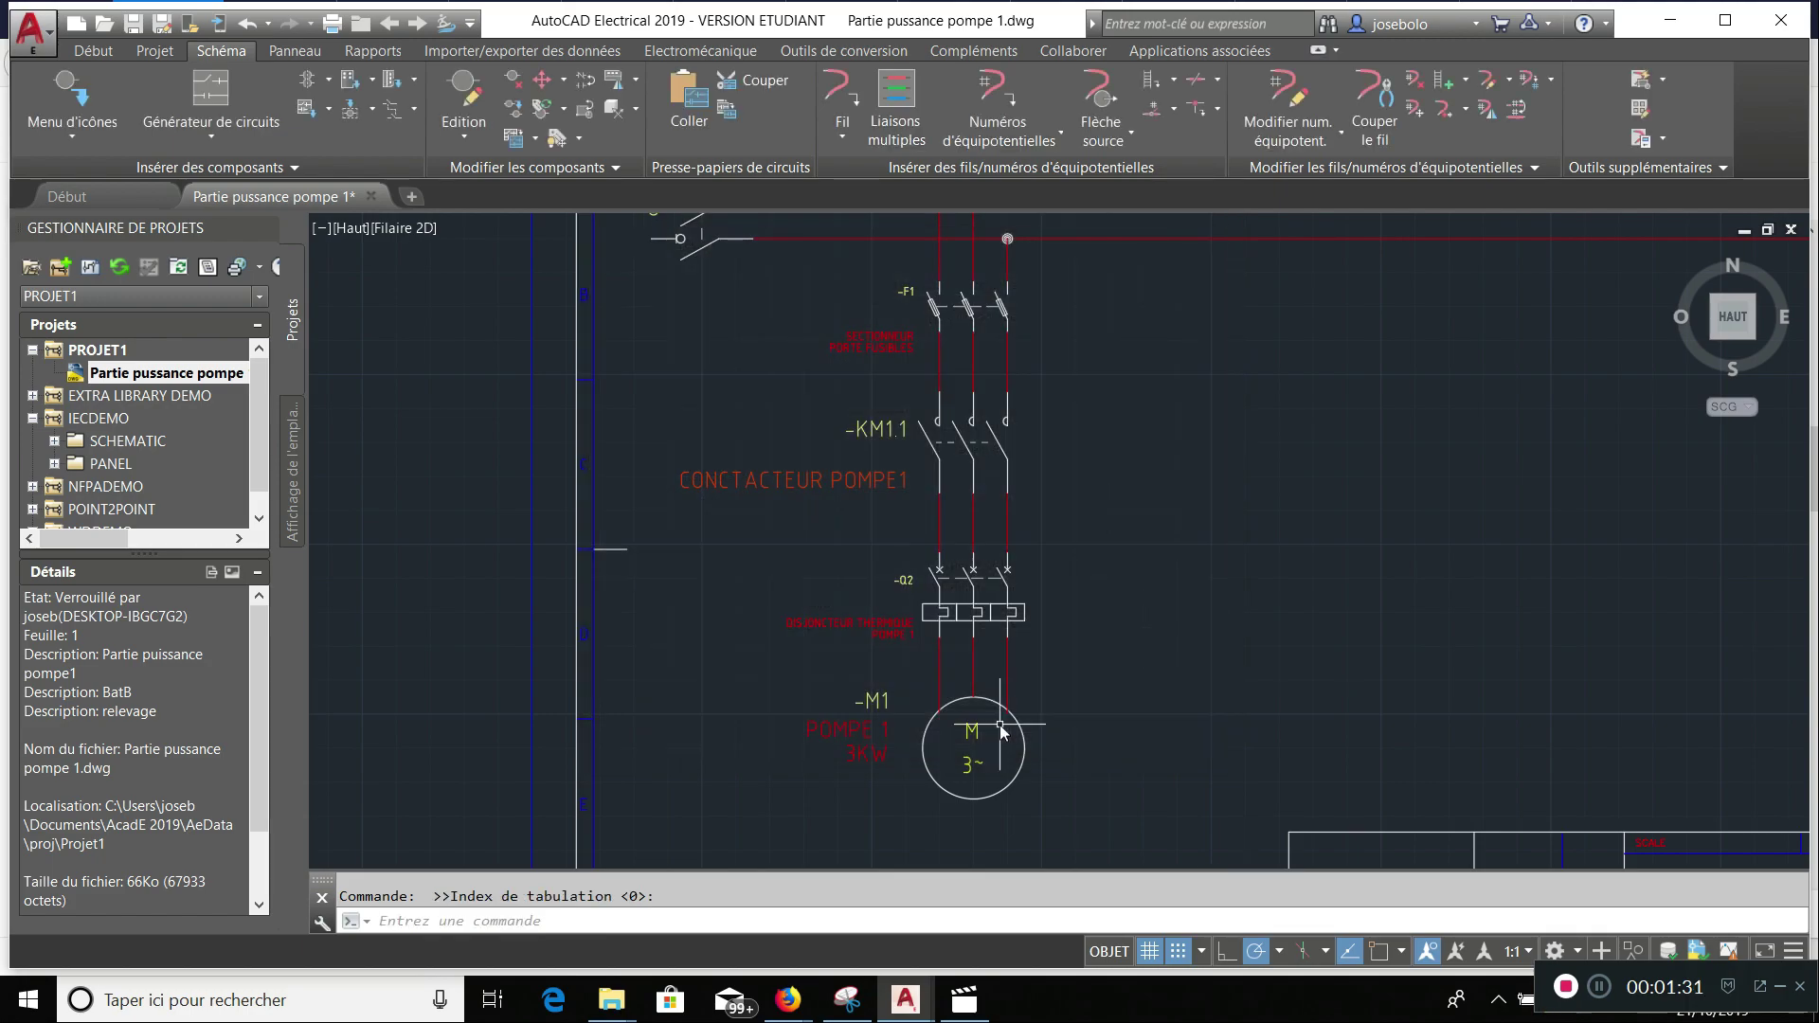